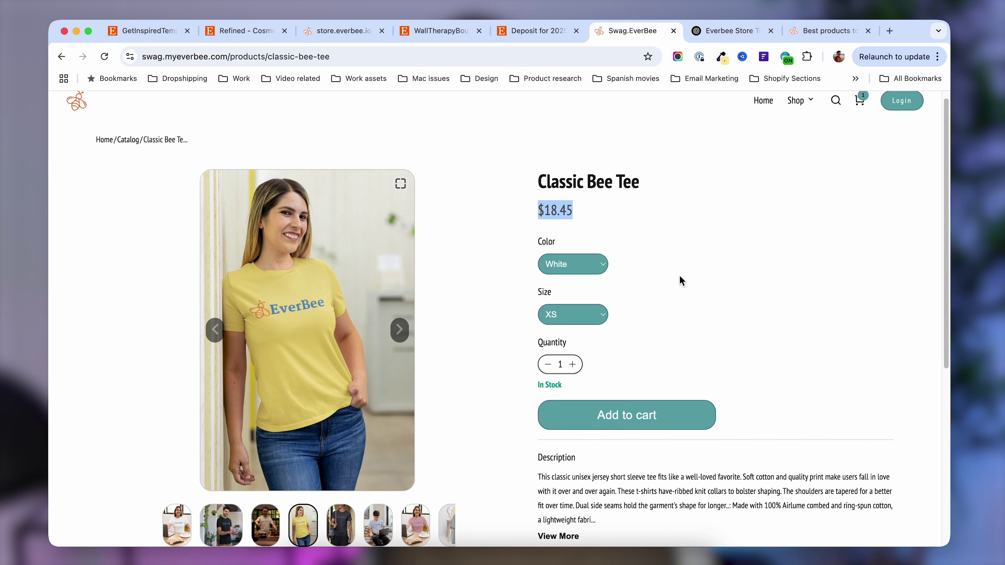
- Set the Classic Bee Tee's color to Maize Yellow and look over the rest of its product page
left_click(574, 268)
left_click(572, 306)
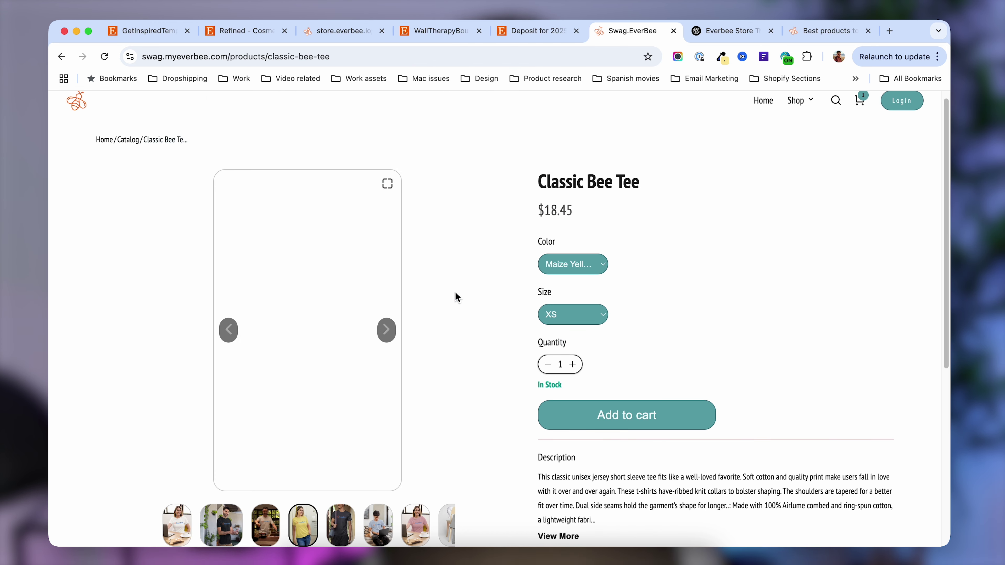
scroll(815, 322, "down", 3)
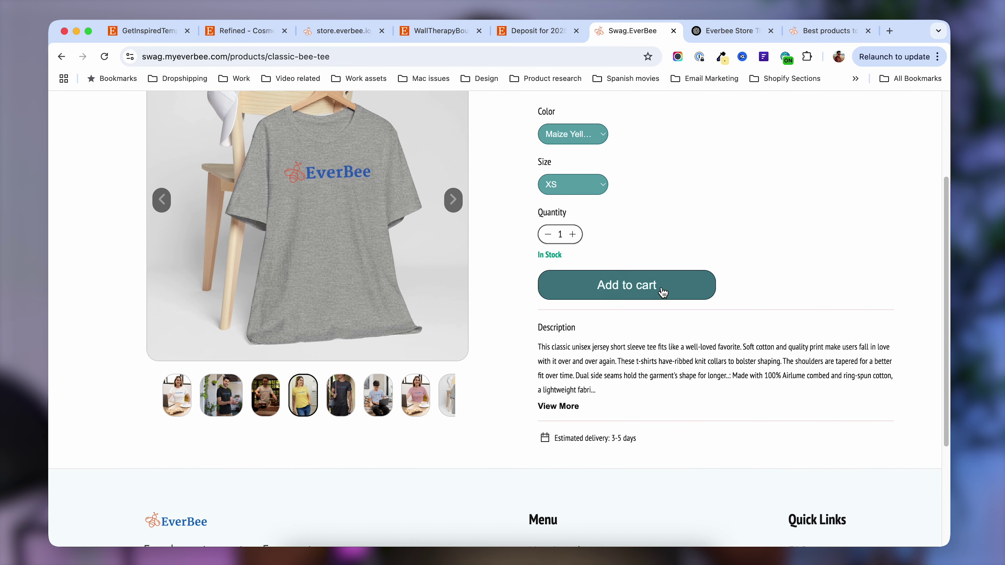
scroll(649, 359, "down", 4)
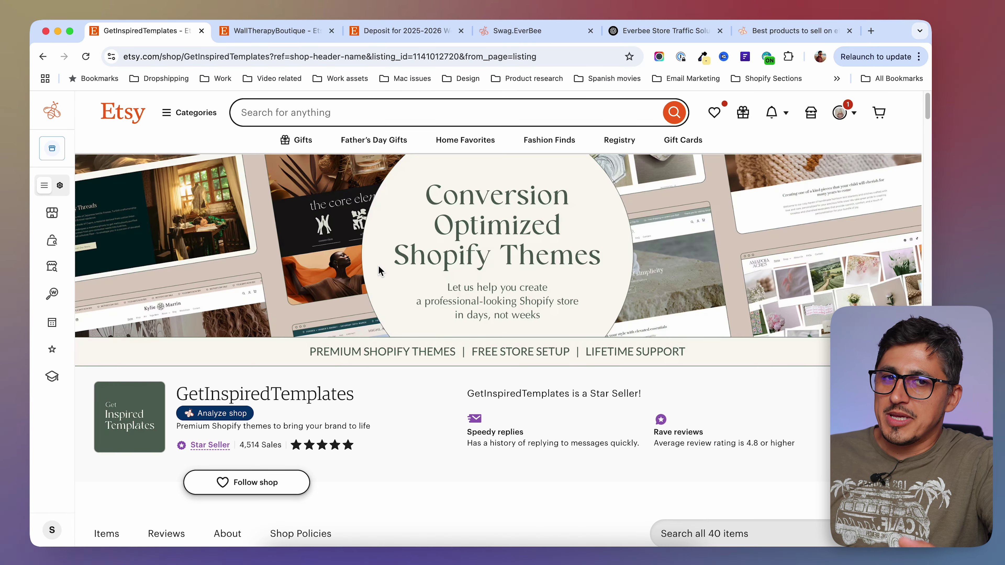
- Look over the GetInspiredTemplates shop's banner, seller information and start of its featured items
scroll(393, 272, "down", 4)
scroll(394, 271, "down", 1)
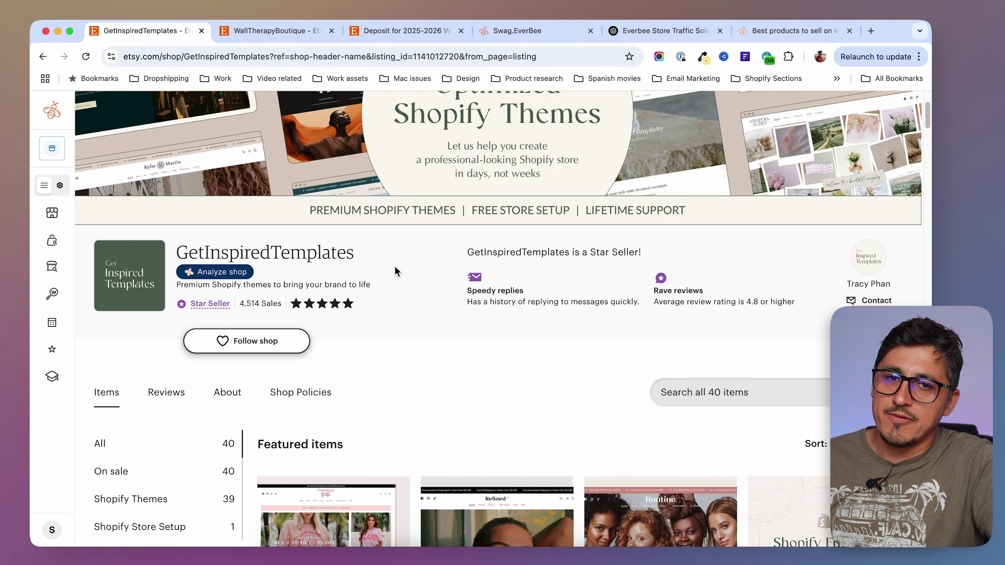
scroll(396, 271, "up", 3)
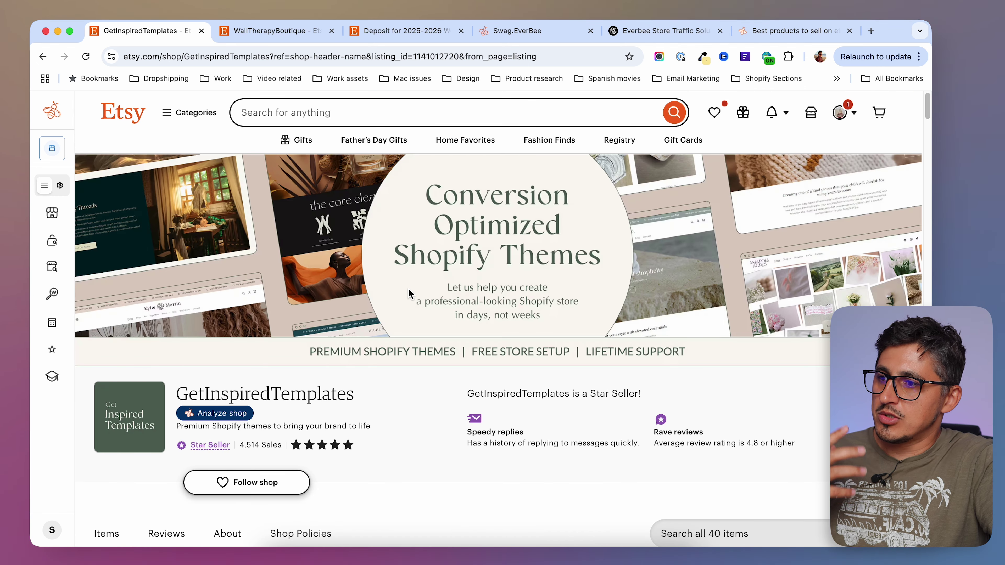
scroll(409, 289, "down", 1)
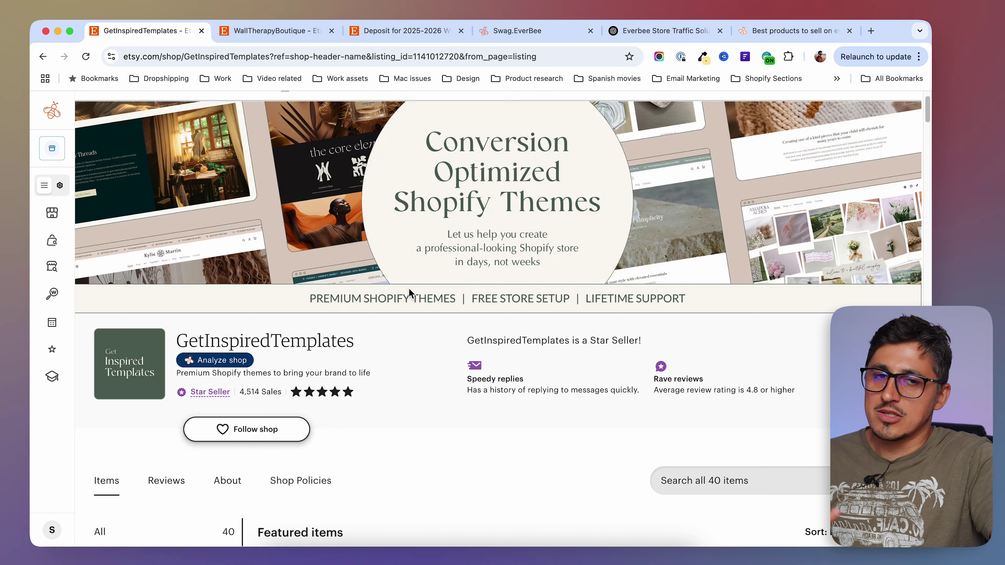
scroll(409, 292, "up", 1)
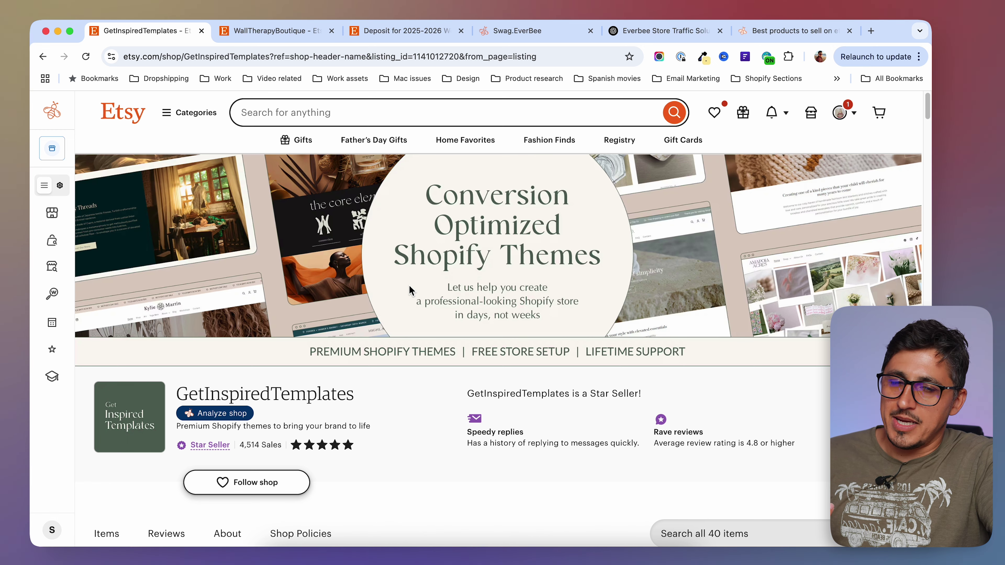
- Open the Refined - Cosmetic Shopify Theme listing from the featured items and look through its reviews and seller section
scroll(410, 292, "down", 6)
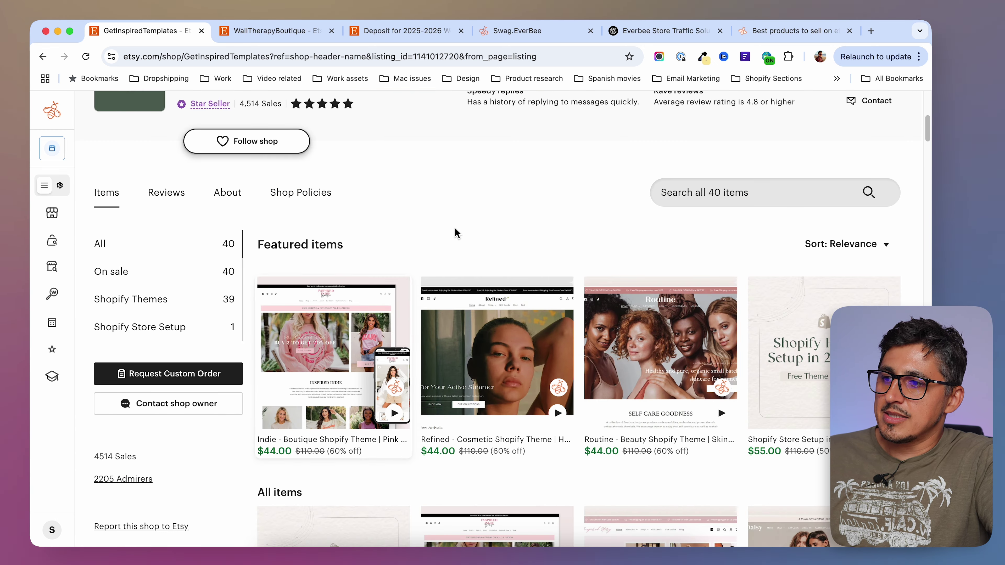
left_click(508, 323)
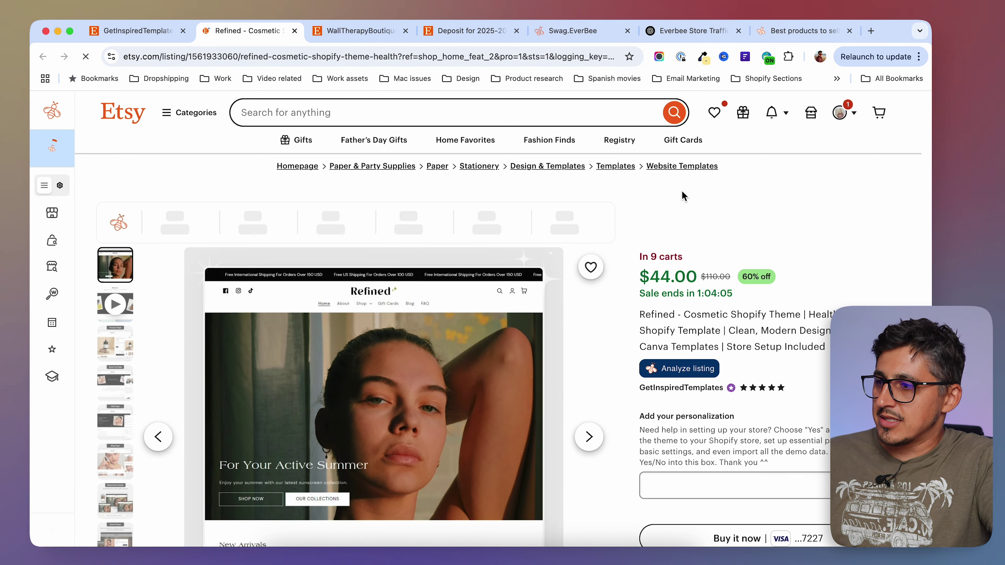
scroll(620, 371, "down", 20)
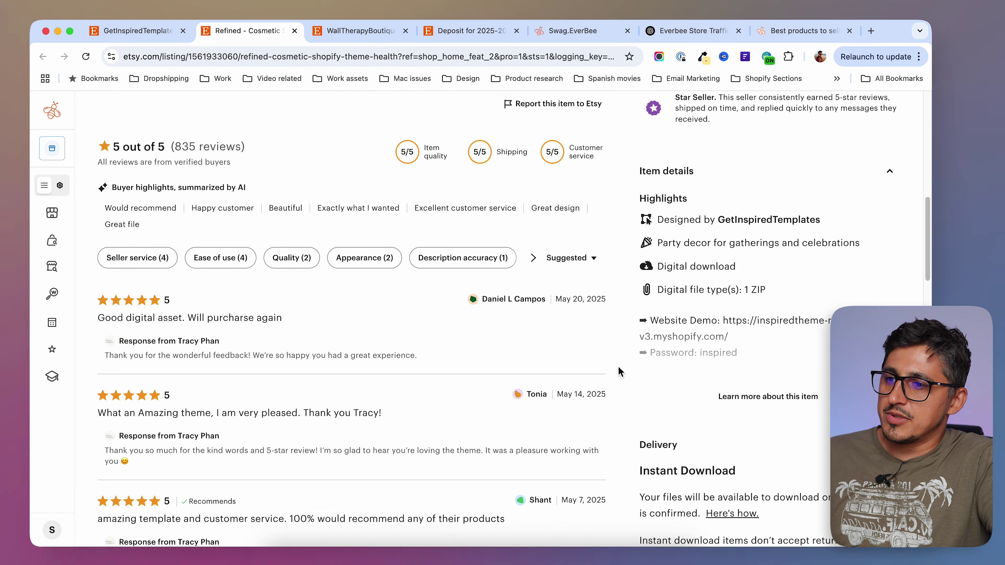
scroll(620, 371, "down", 10)
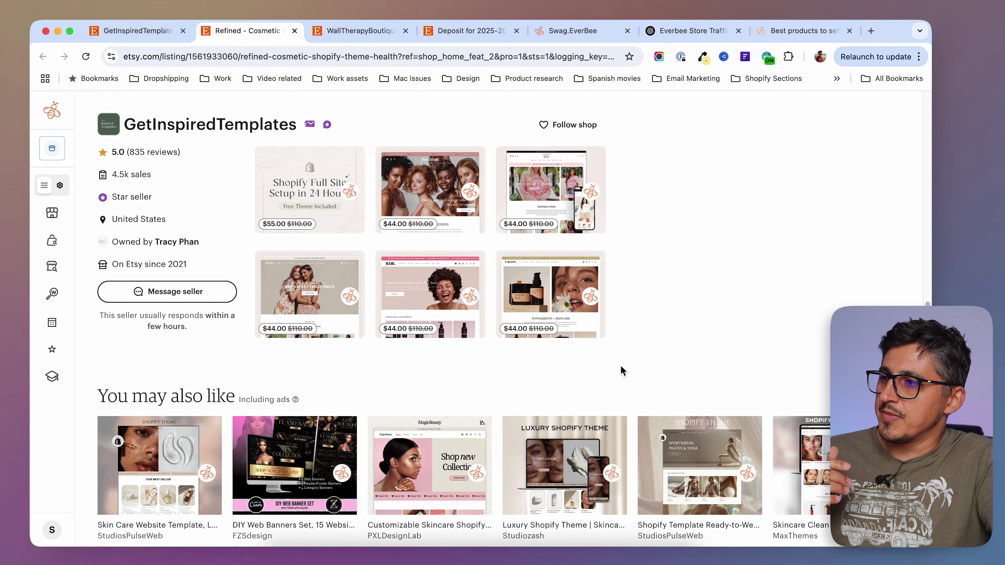
- Compare the seller's own themes with the competing listings recommended under You may also like
scroll(617, 357, "up", 3)
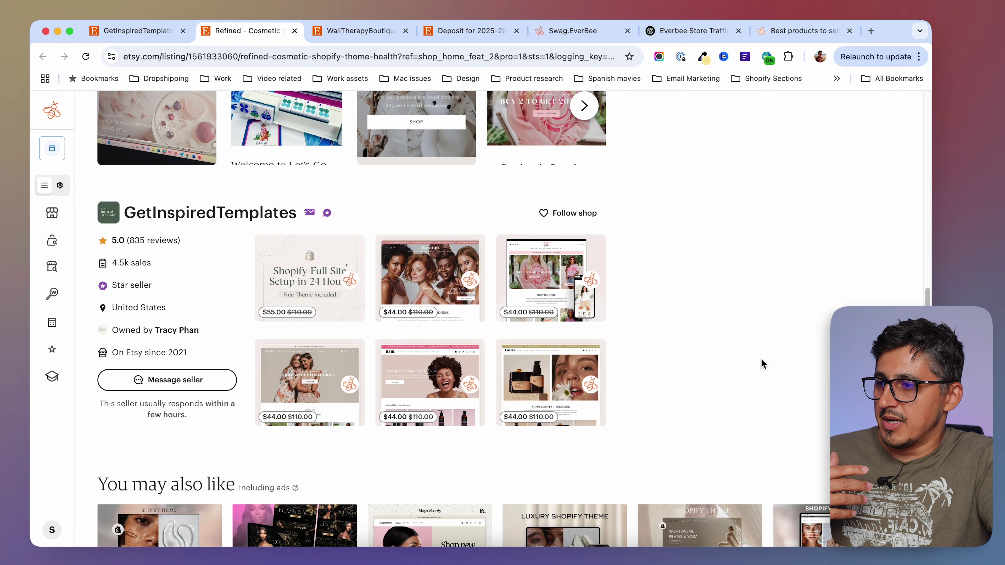
scroll(288, 228, "down", 5)
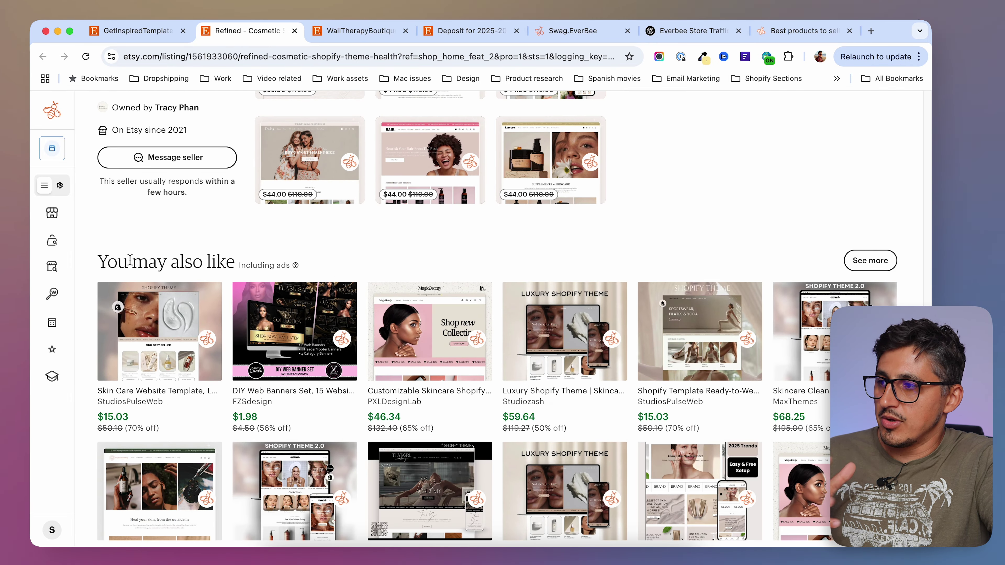
scroll(734, 300, "up", 5)
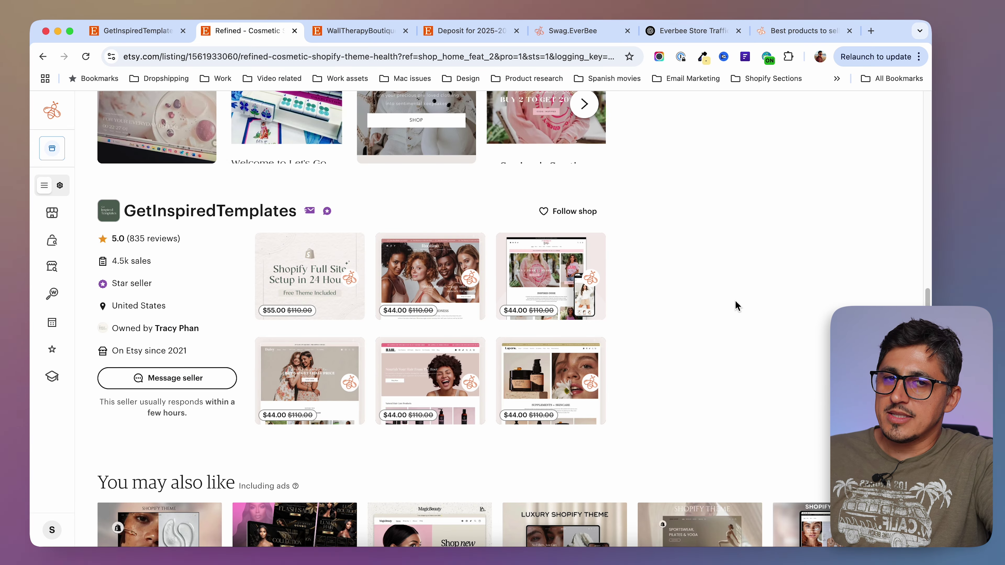
scroll(737, 297, "down", 4)
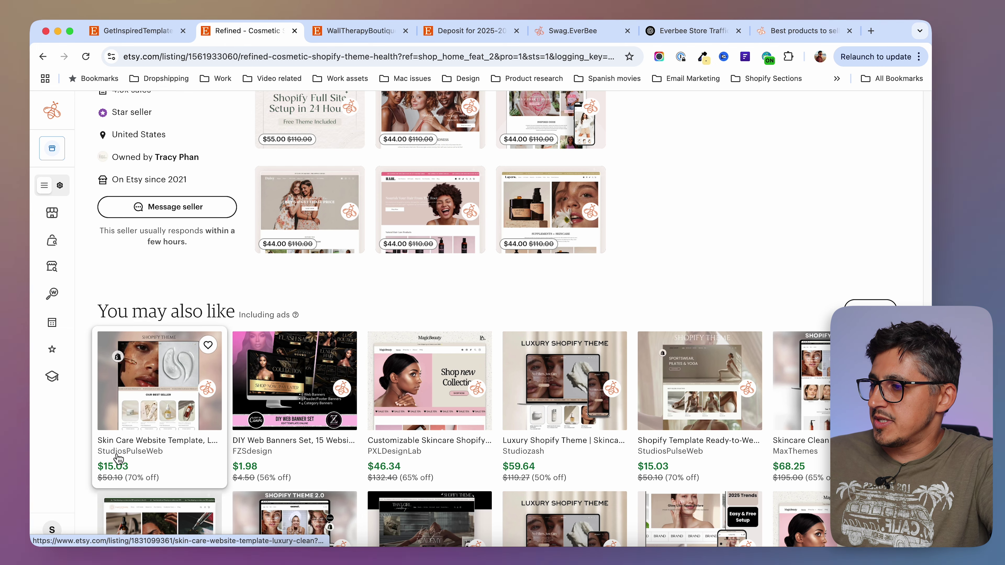
scroll(629, 313, "up", 1)
scroll(641, 303, "down", 3)
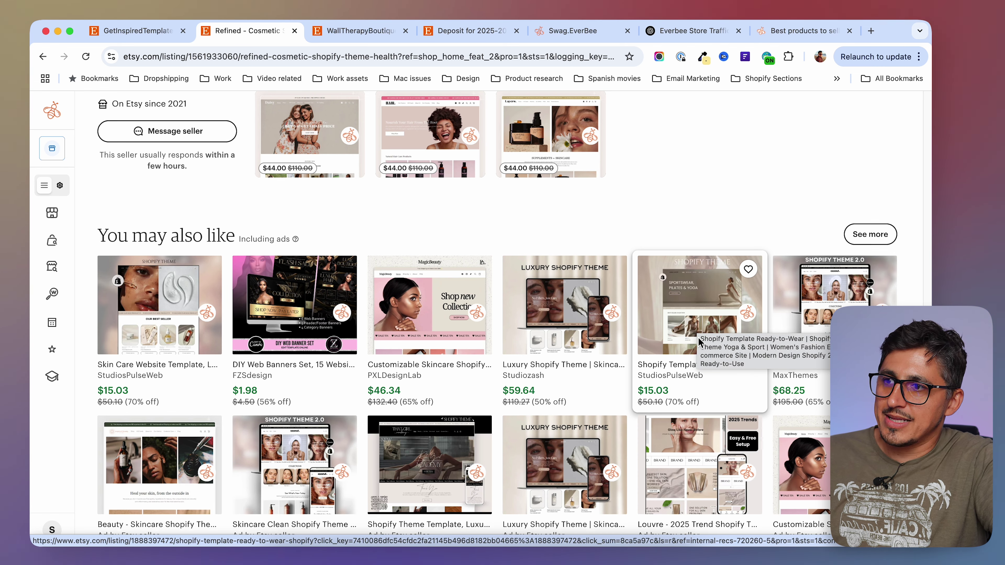
- Review the Refined listing from its header back down to the seller section and recommended listings
scroll(408, 337, "up", 20)
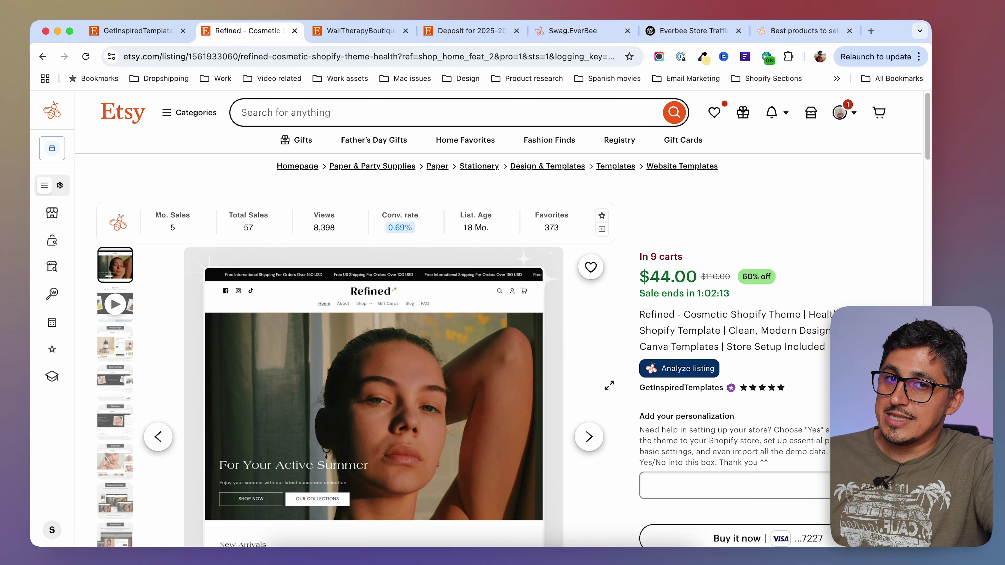
scroll(612, 386, "down", 1)
scroll(612, 386, "down", 20)
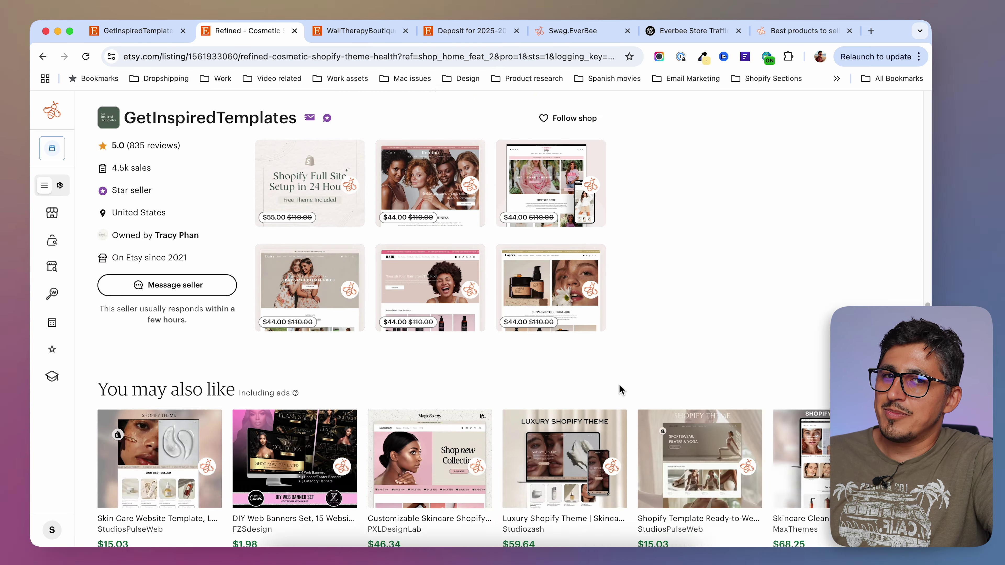
scroll(621, 390, "down", 1)
scroll(622, 388, "up", 1)
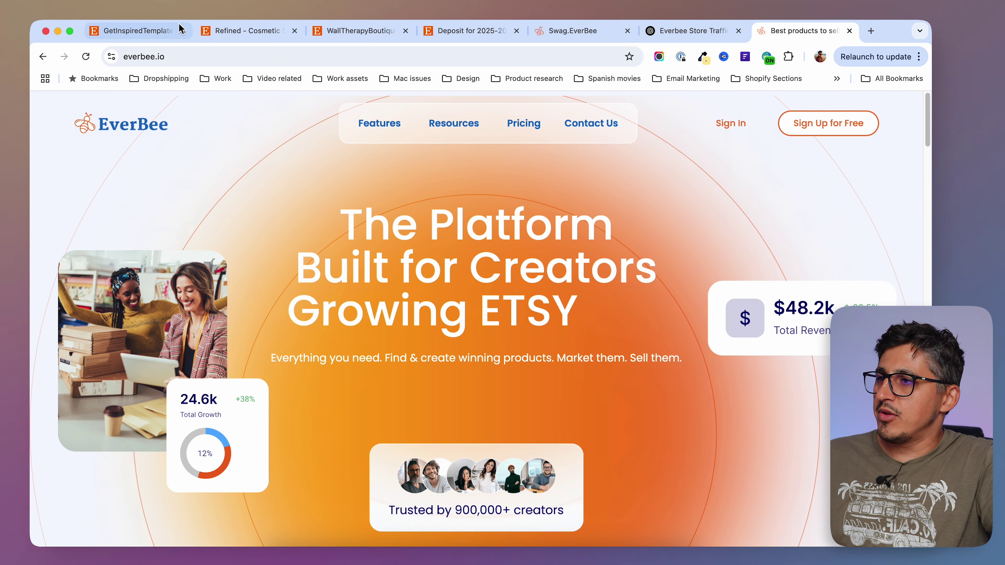
- Return to the Refined listing and launch EverBee Store from the EverBee extension's list of products
left_click(250, 34)
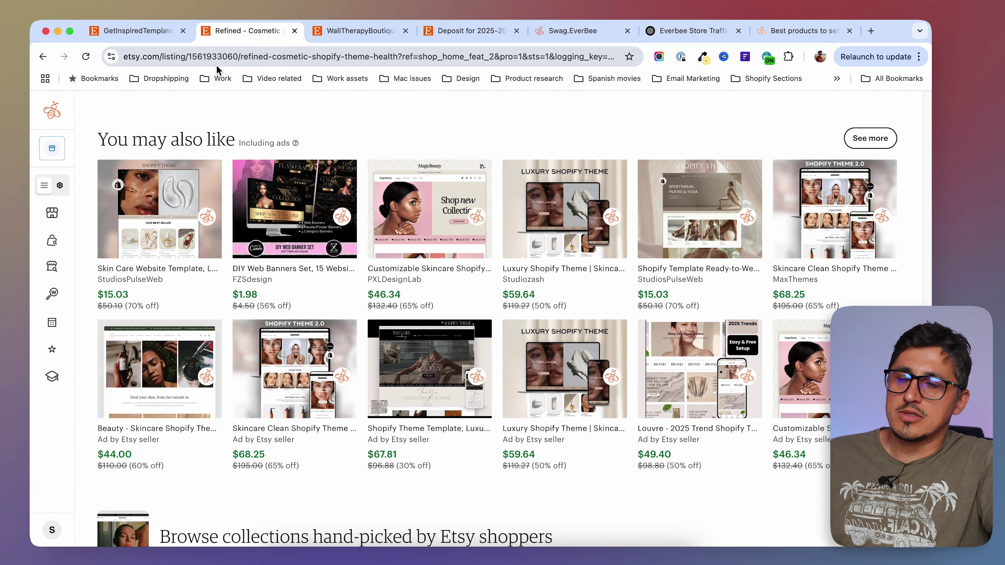
mouse_move(59, 107)
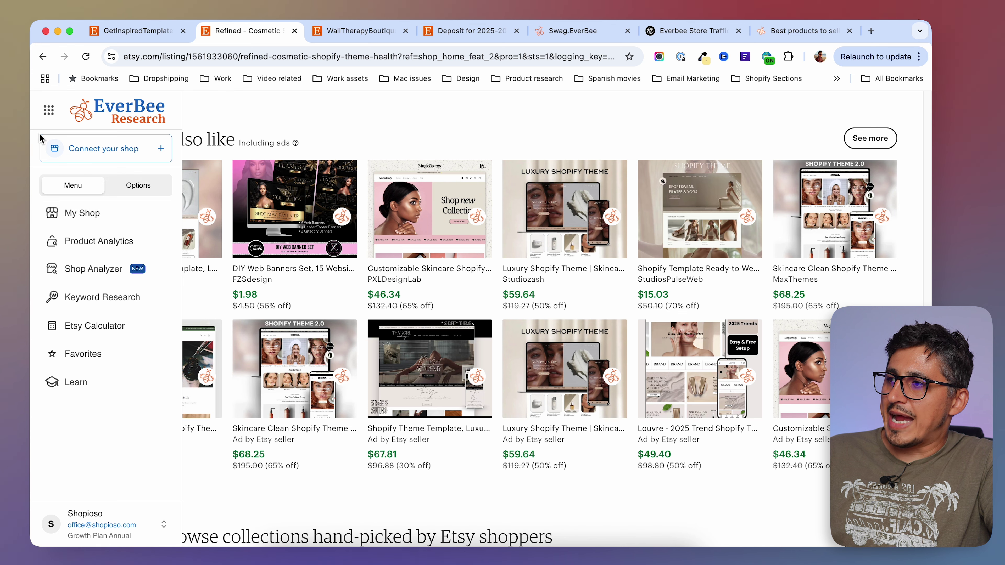
left_click(49, 112)
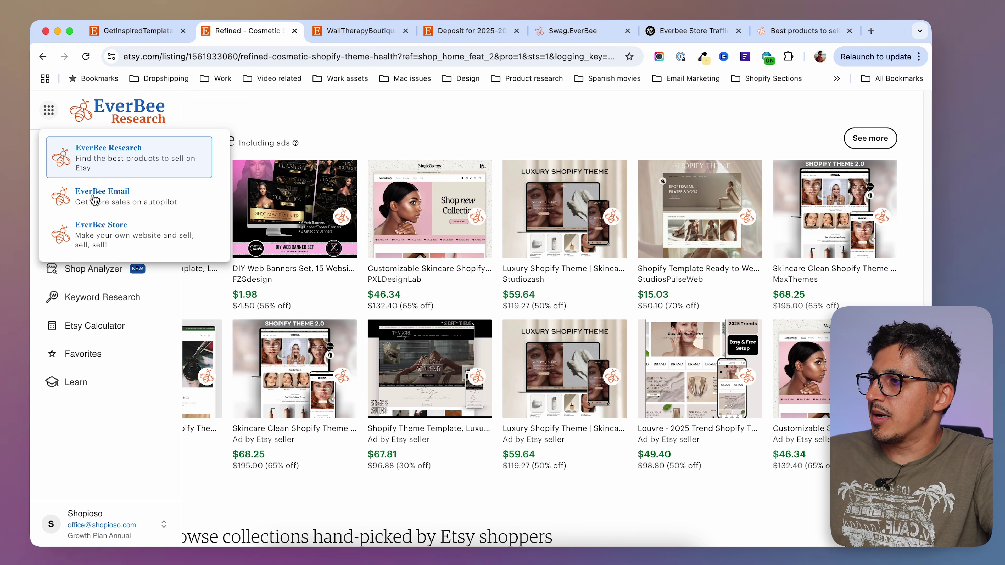
left_click(106, 239)
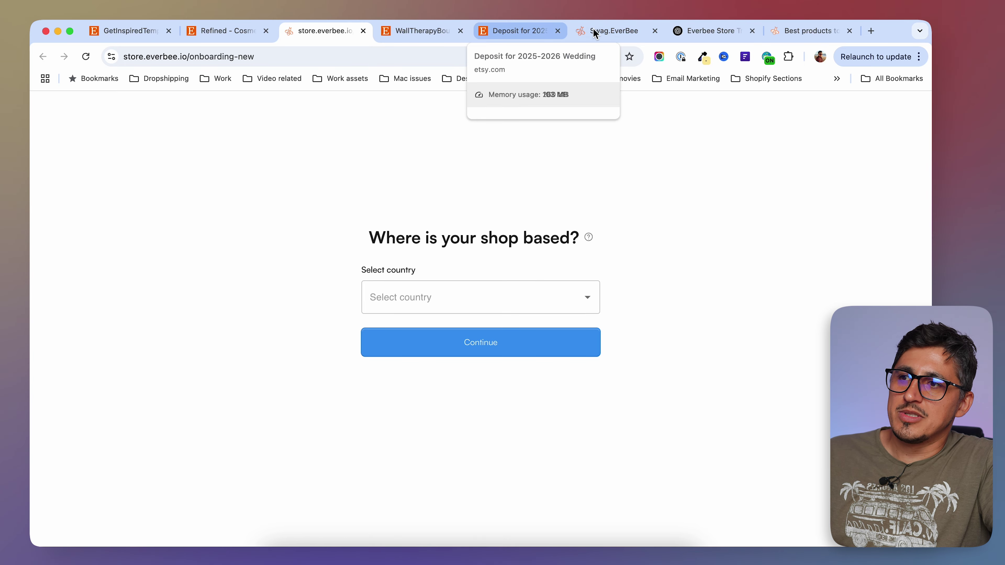
- Switch to the Swag.EverBee storefront and look through the products on its home page
left_click(612, 32)
scroll(550, 224, "down", 10)
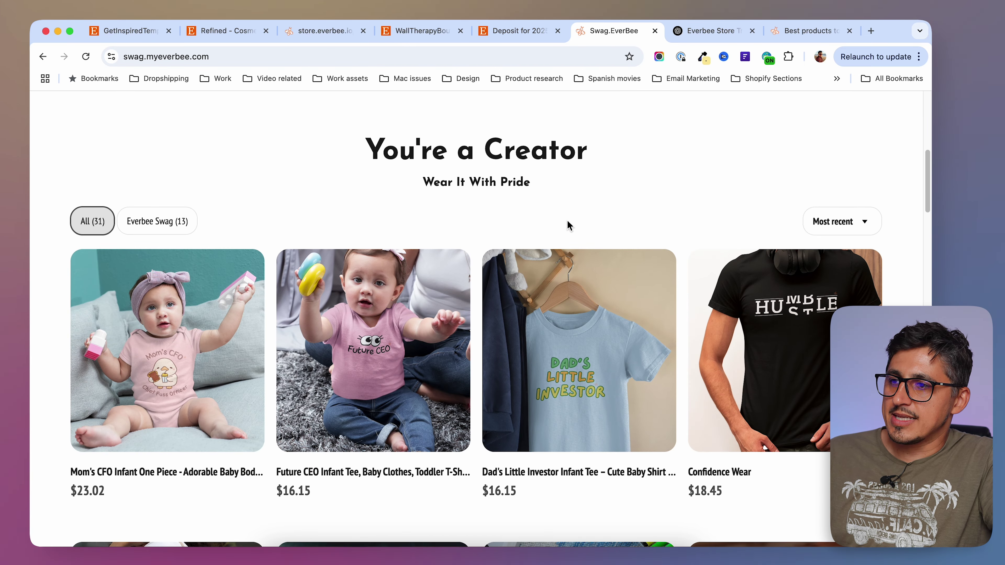
scroll(631, 217, "down", 1)
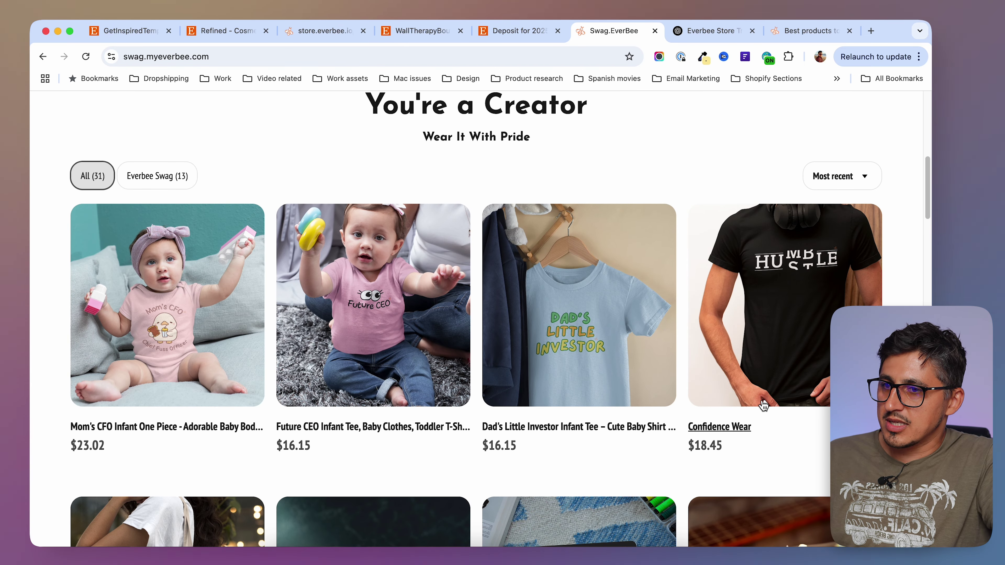
scroll(581, 371, "up", 10)
- Open the storefront's Apparel collection and look through its products
mouse_move(784, 113)
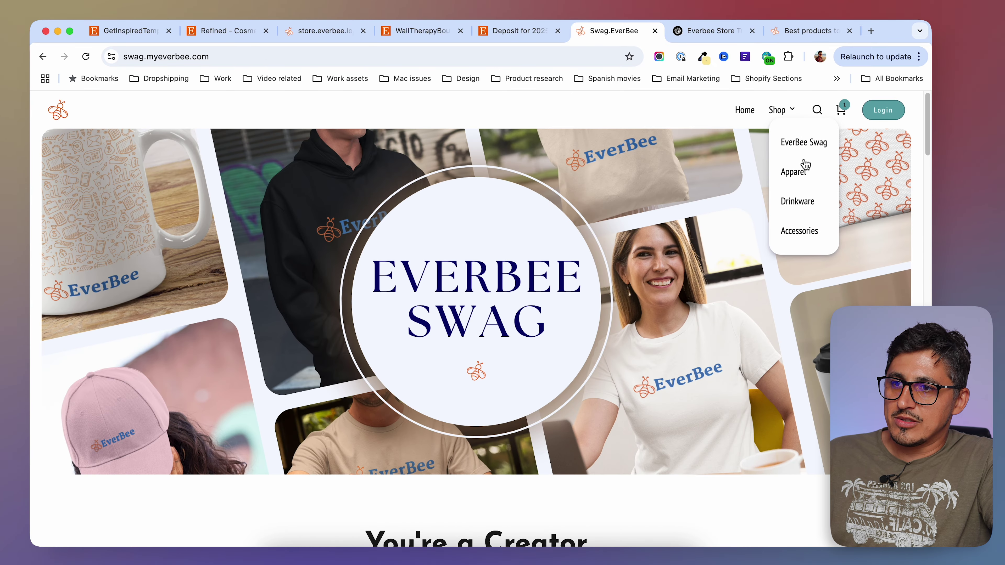
left_click(807, 180)
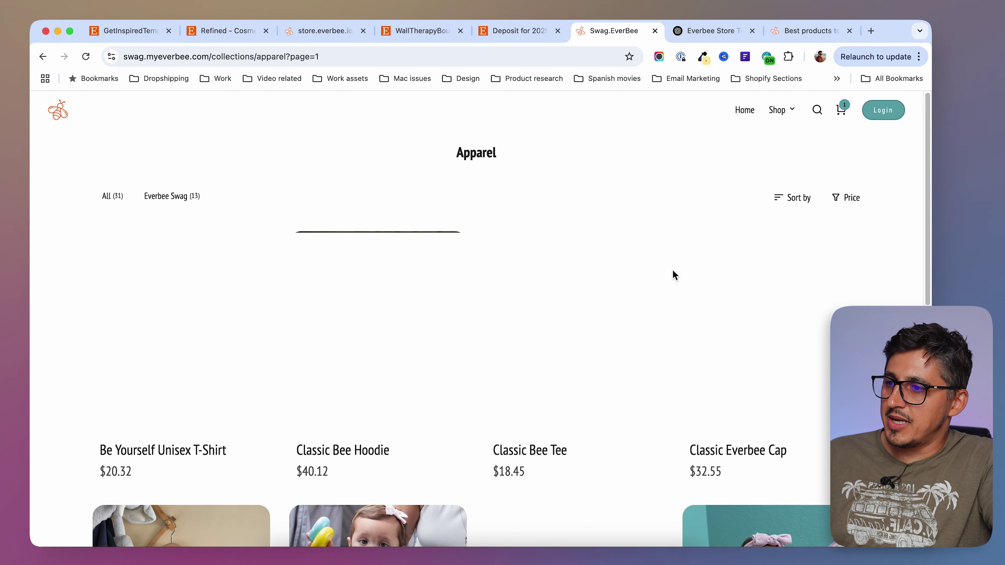
scroll(696, 276, "down", 1)
scroll(696, 276, "down", 5)
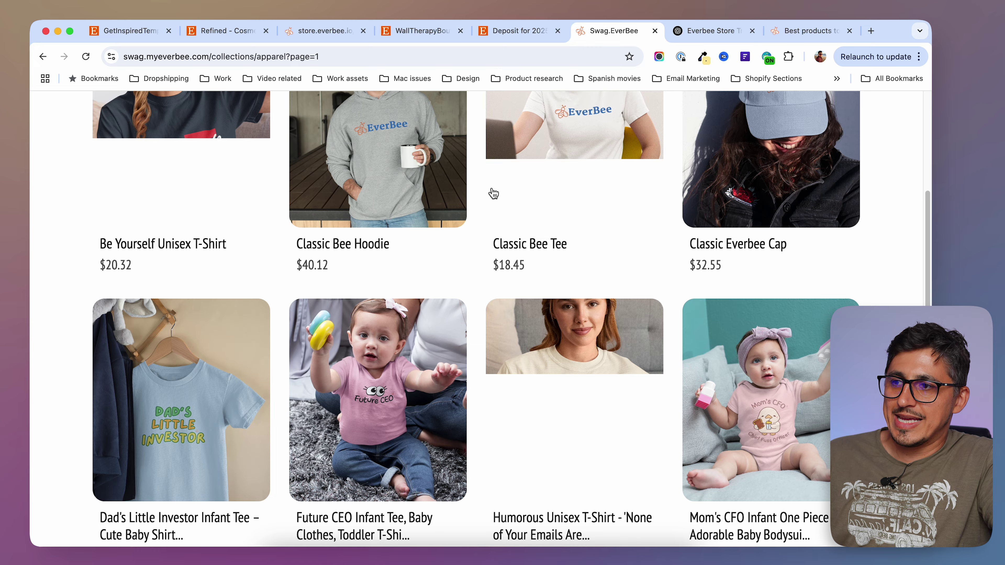
- Open the Classic Bee Hoodie, switch to the Classic Bee Tee product, and look over the tee's page
scroll(494, 198, "up", 2)
scroll(500, 207, "up", 3)
left_click(383, 257)
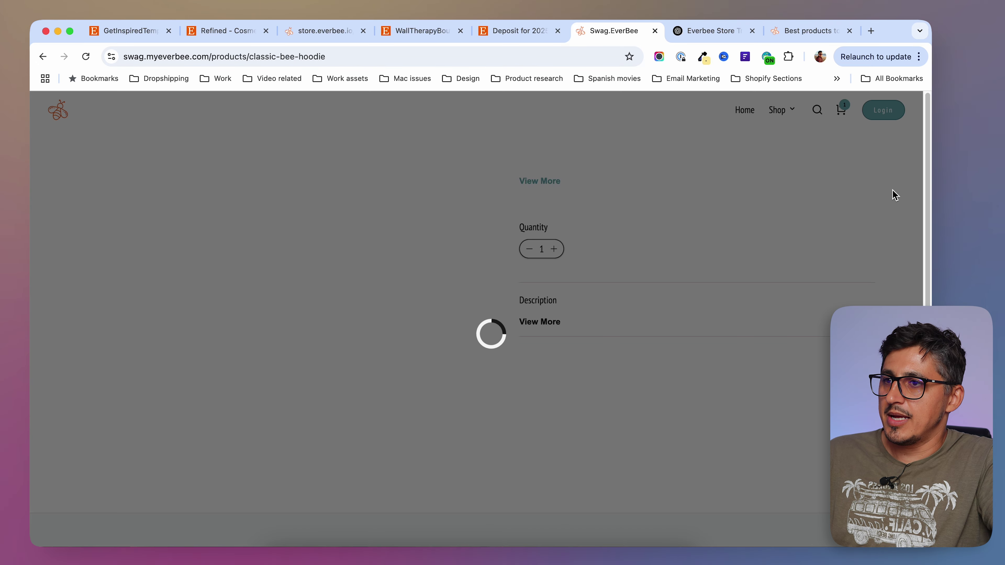
scroll(495, 148, "down", 5)
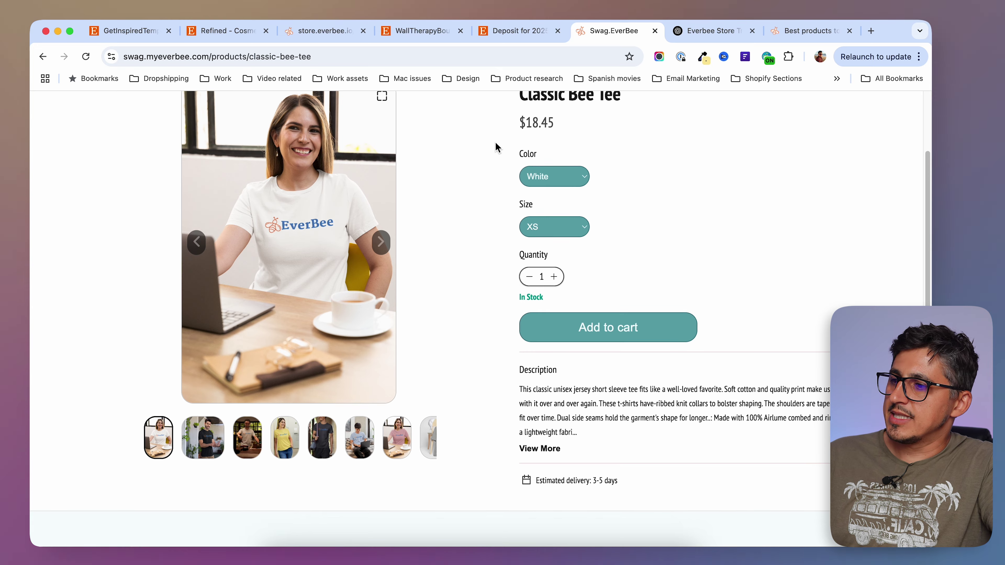
scroll(496, 148, "up", 5)
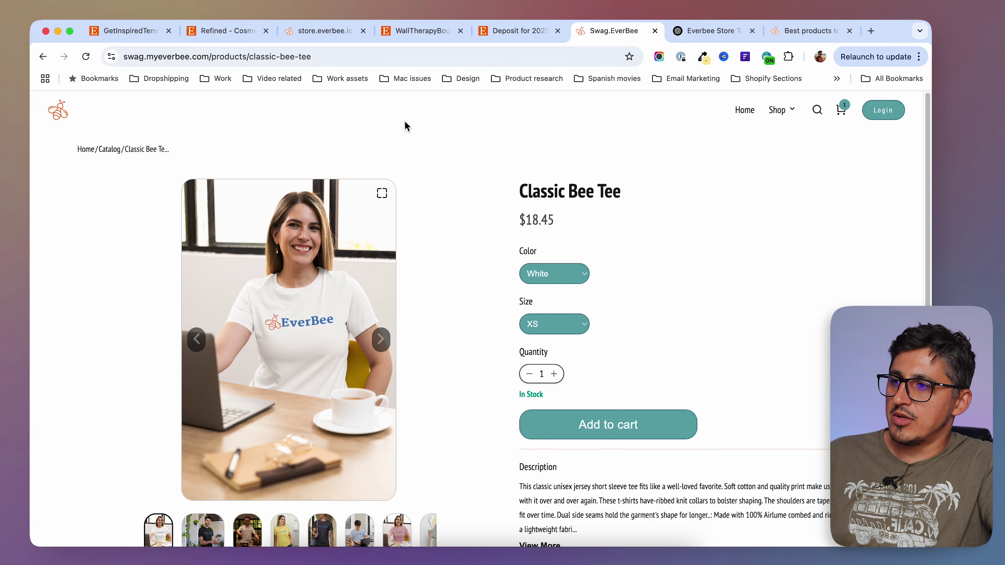
- Enlarge the Classic Bee Tee photos, view the black shirt image, and close the enlarged gallery
left_click(382, 194)
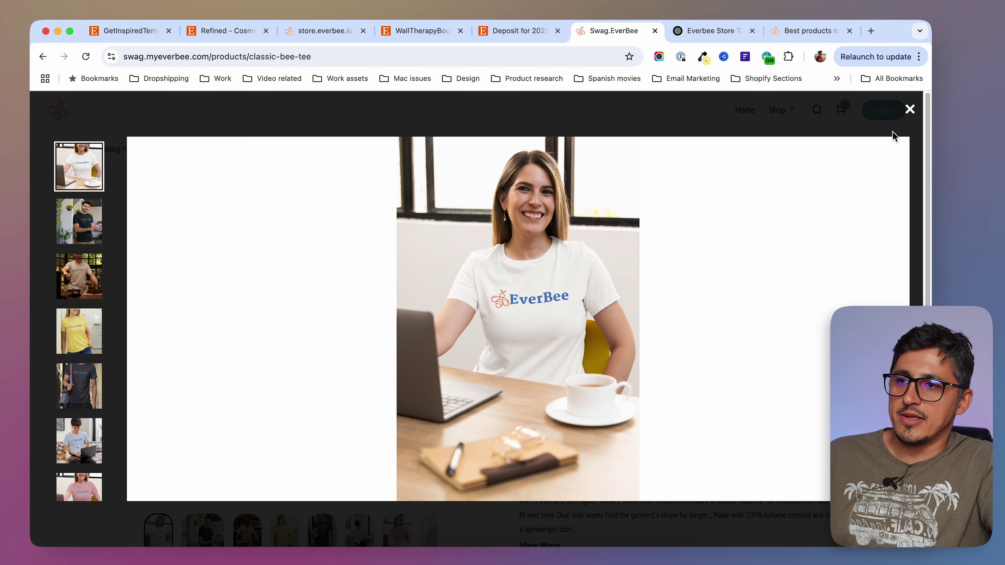
left_click(81, 240)
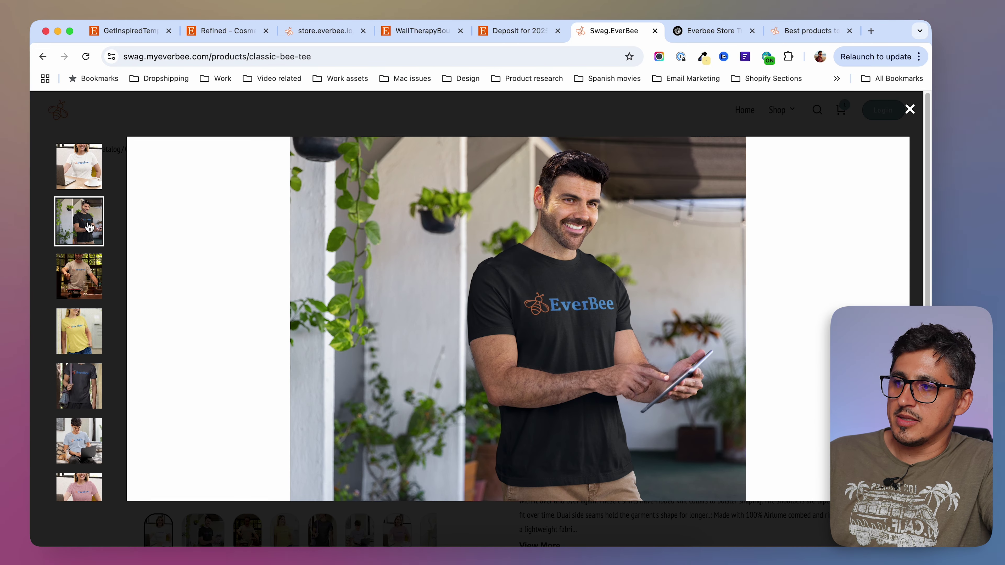
left_click(911, 110)
- Advance the product photos to the yellow shirt and highlight the Classic Bee Tee's name and price
double_click(381, 339)
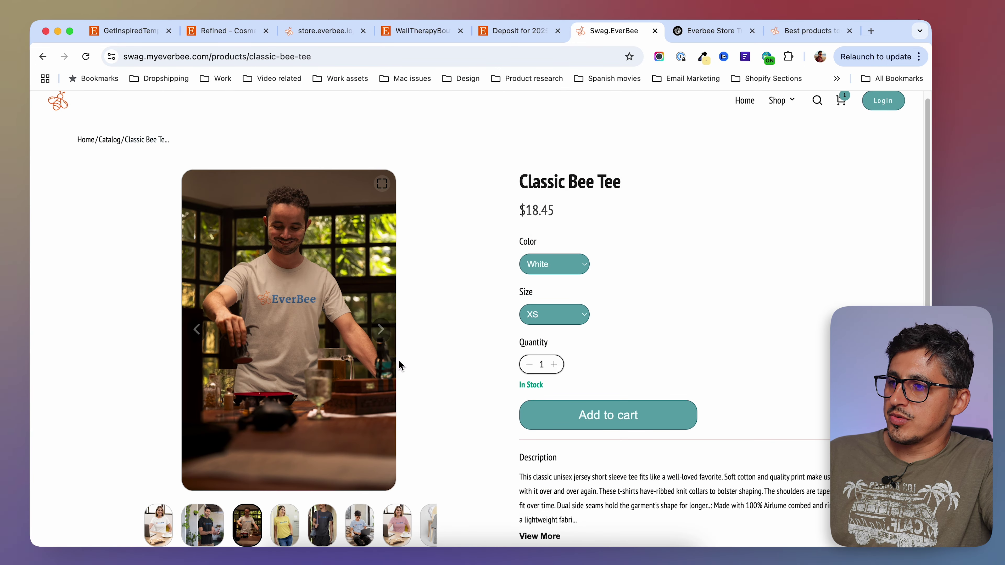
left_click(383, 339)
left_click_drag(518, 181, 671, 183)
left_click_drag(519, 211, 557, 216)
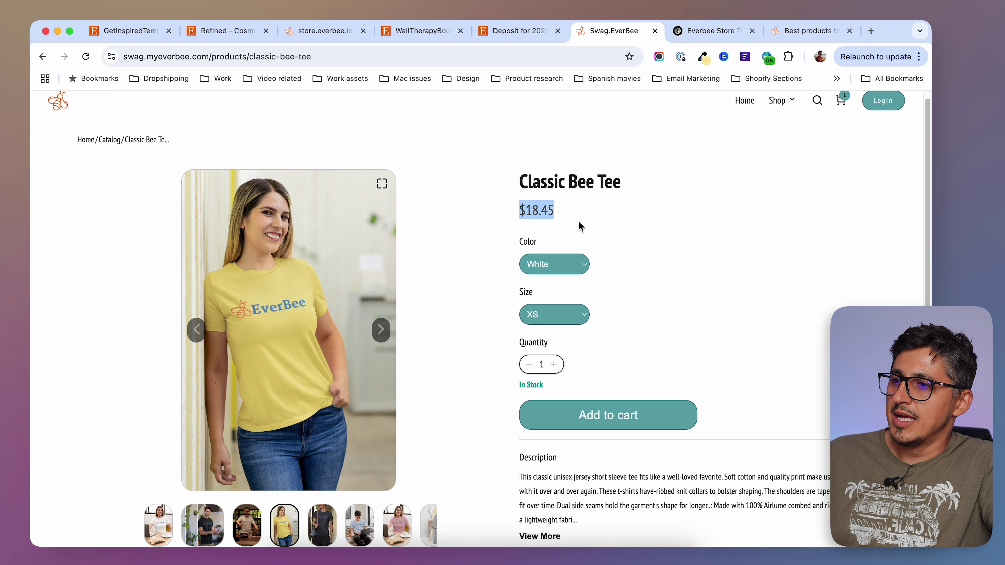
- Choose Maize Yellow as the Classic Bee Tee's color and look over the rest of the product page down to the footer
left_click(581, 265)
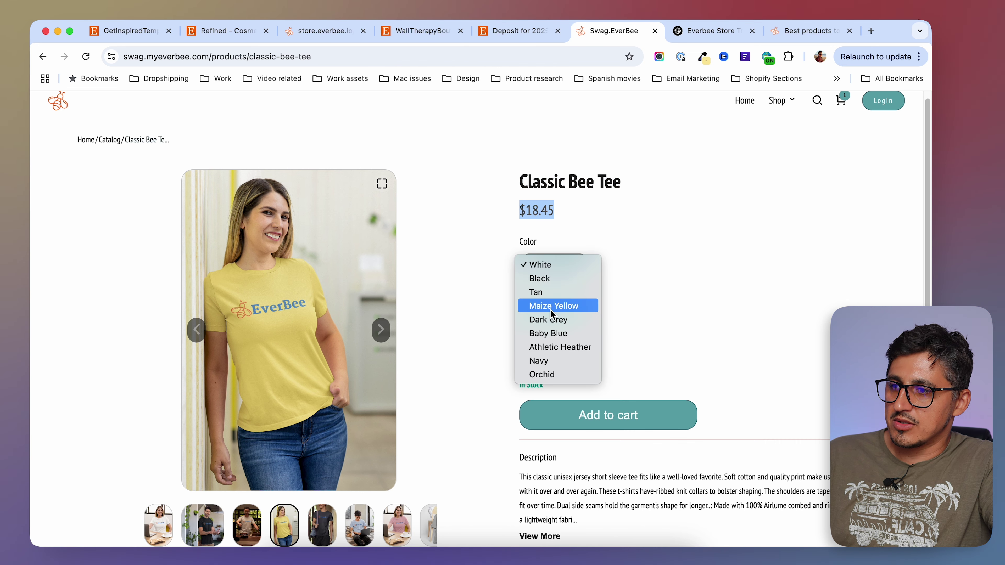
left_click(543, 305)
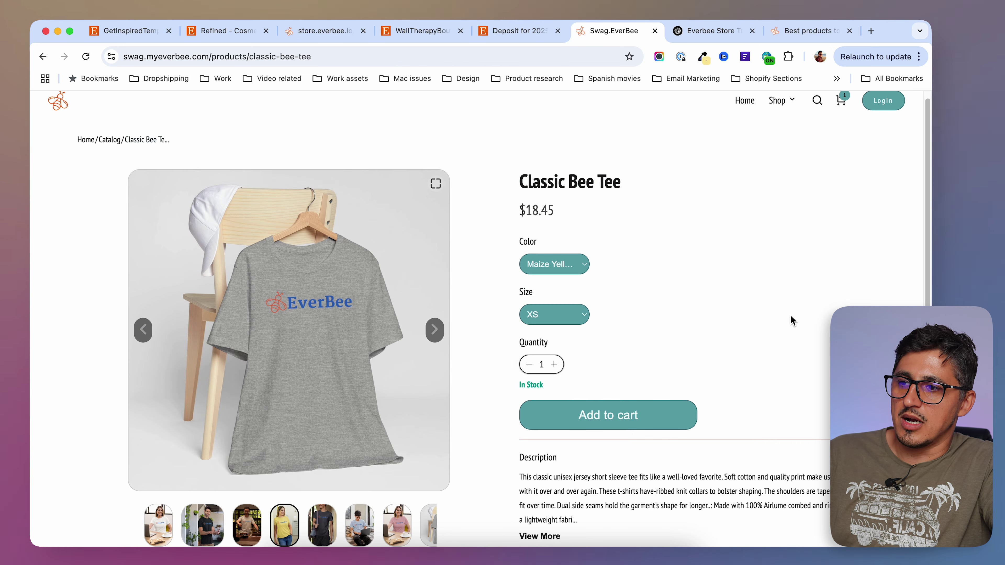
scroll(787, 315, "down", 4)
left_click(644, 292)
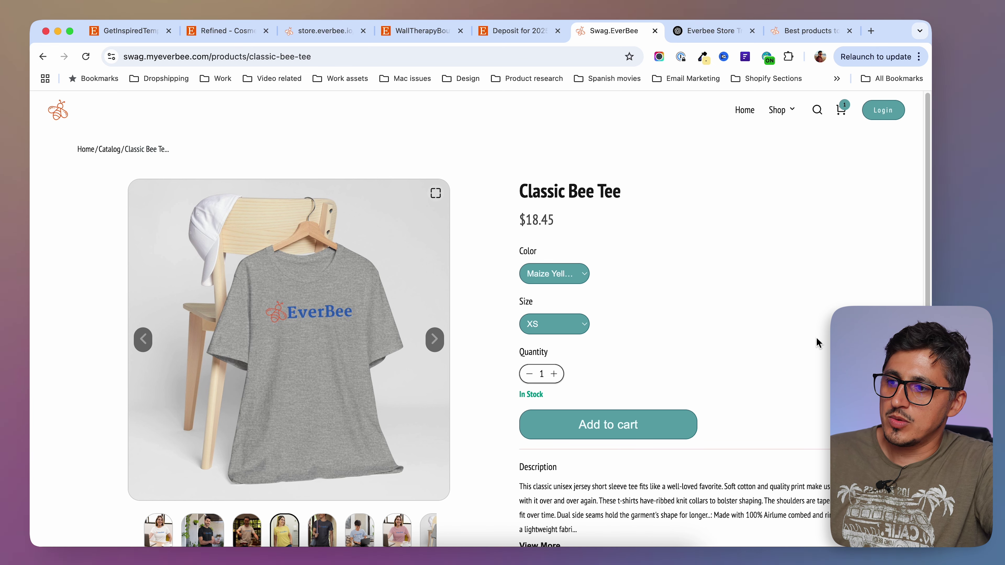
scroll(820, 344, "down", 5)
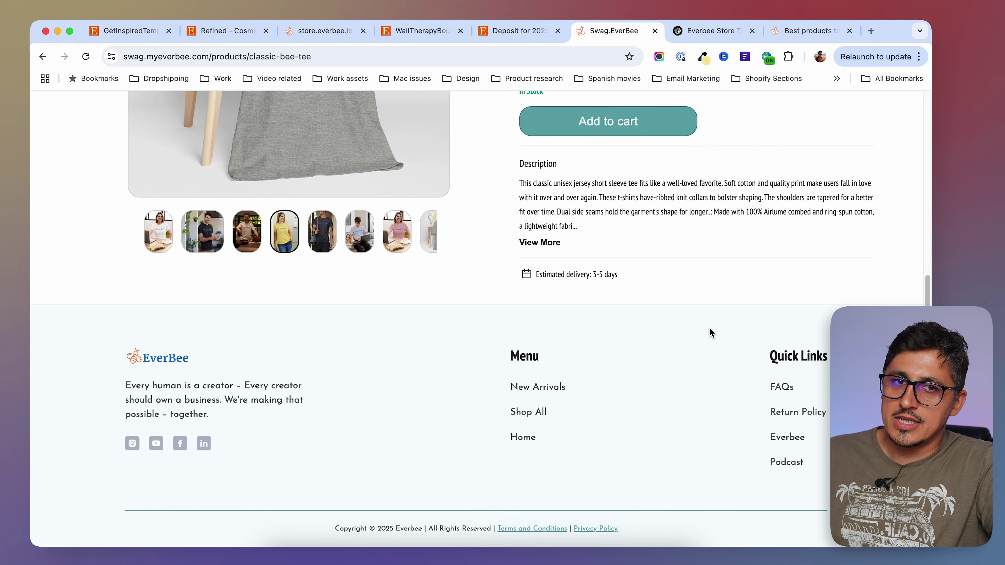
scroll(712, 341, "up", 5)
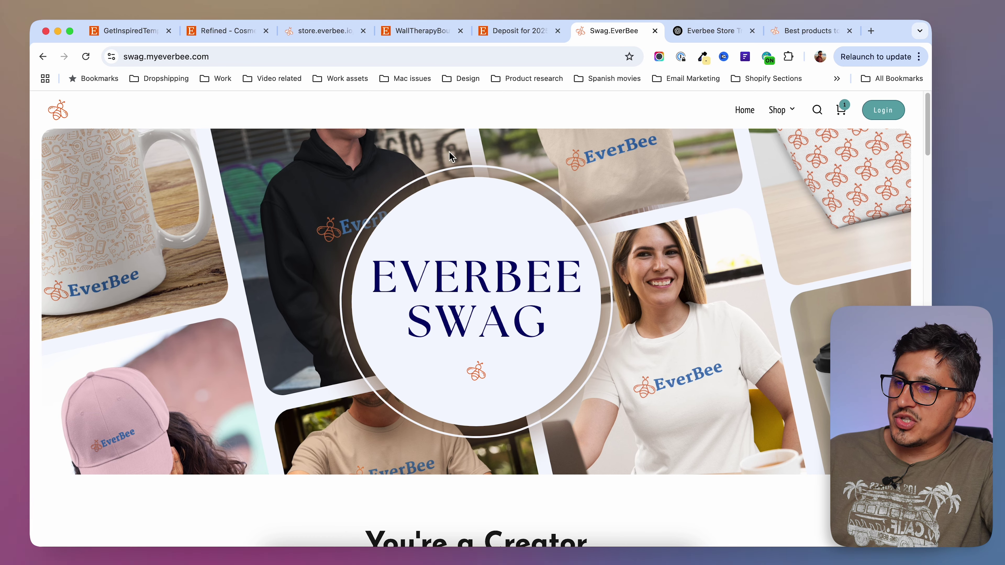
- Look through the EverBee Swag homepage, including the product grid, mug feature, collections, email sign-up and customer reviews
scroll(587, 283, "down", 8)
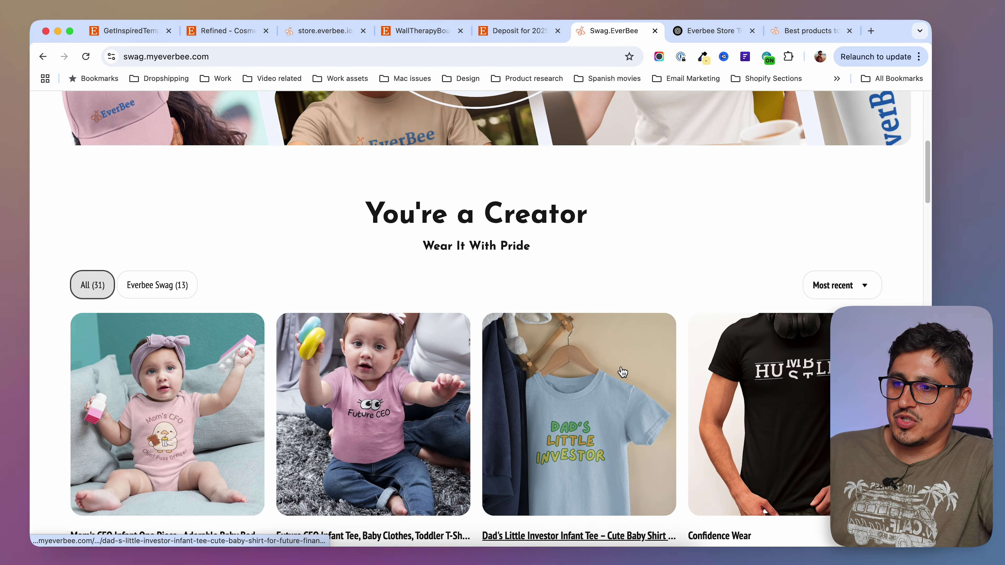
scroll(610, 349, "down", 7)
scroll(619, 369, "down", 10)
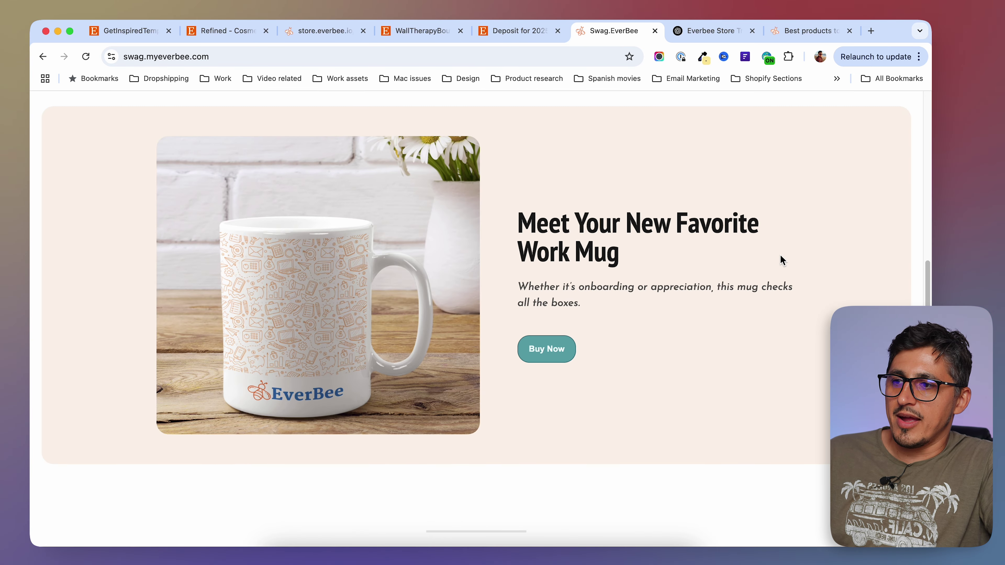
scroll(689, 281, "down", 8)
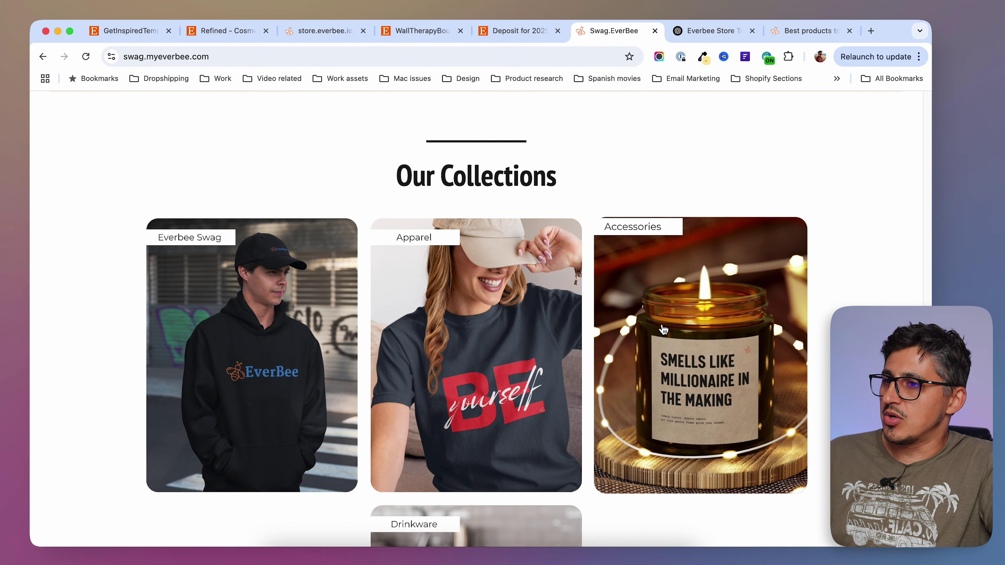
scroll(506, 246, "down", 10)
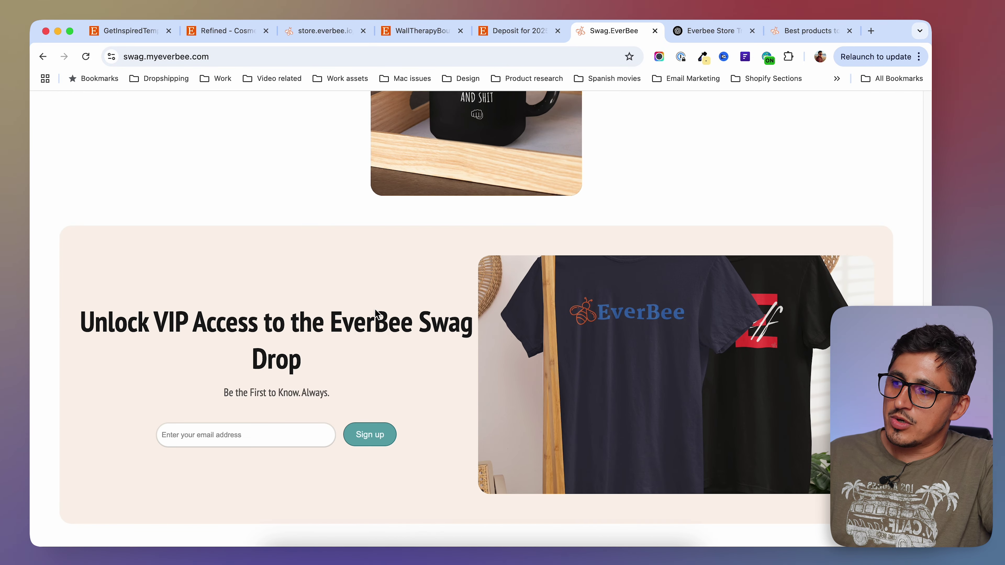
scroll(277, 440, "down", 1)
scroll(277, 439, "down", 6)
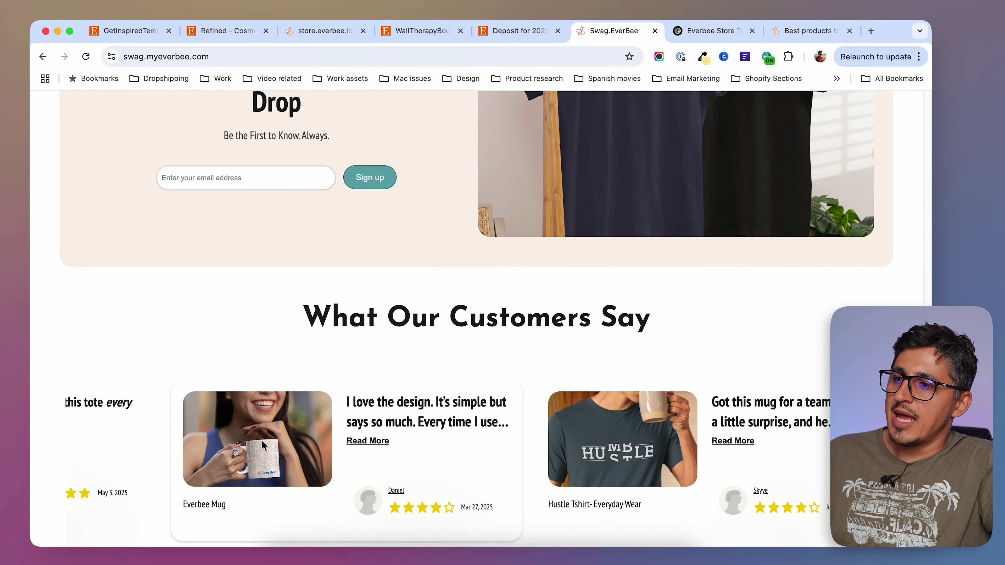
scroll(469, 354, "down", 3)
scroll(377, 382, "down", 1)
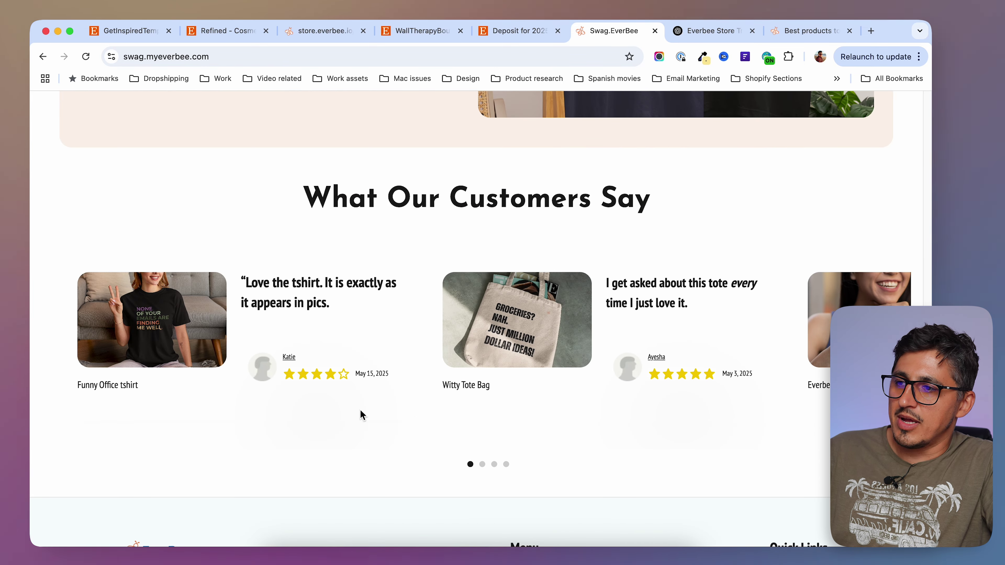
scroll(386, 420, "down", 5)
scroll(434, 367, "up", 15)
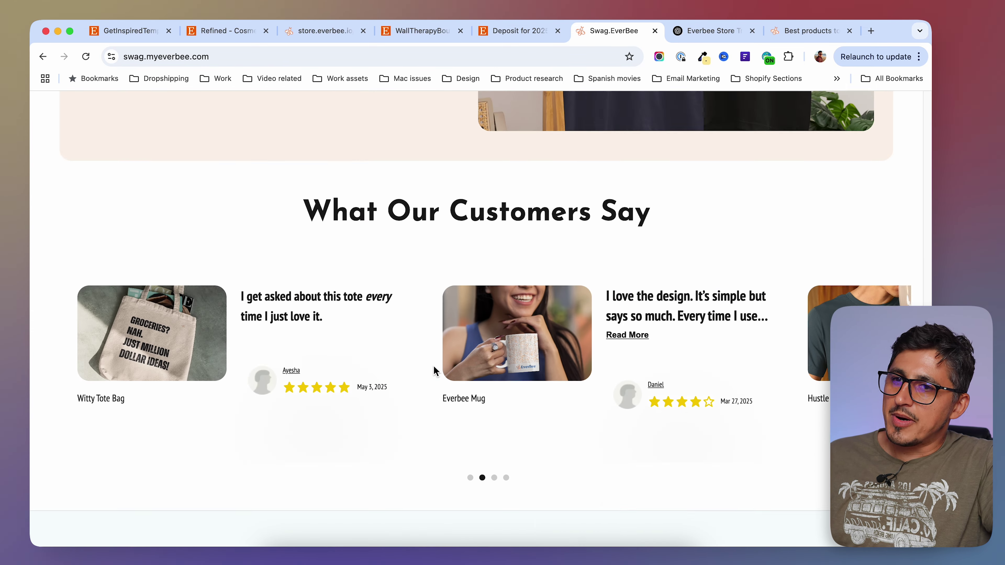
scroll(434, 367, "up", 15)
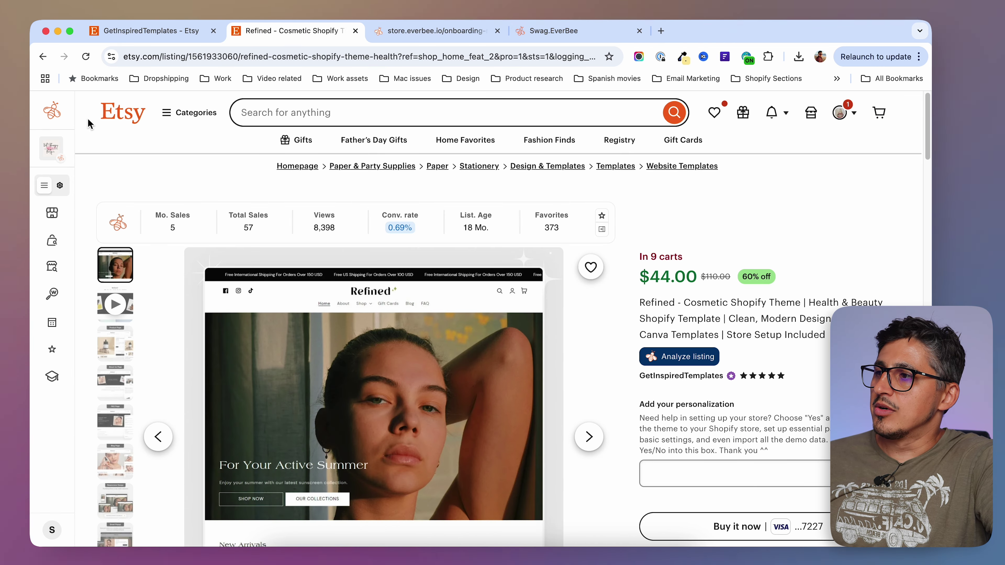
- Open EverBee Store from the EverBee apps on the Etsy listing page and start building a website with the AI option
mouse_move(50, 113)
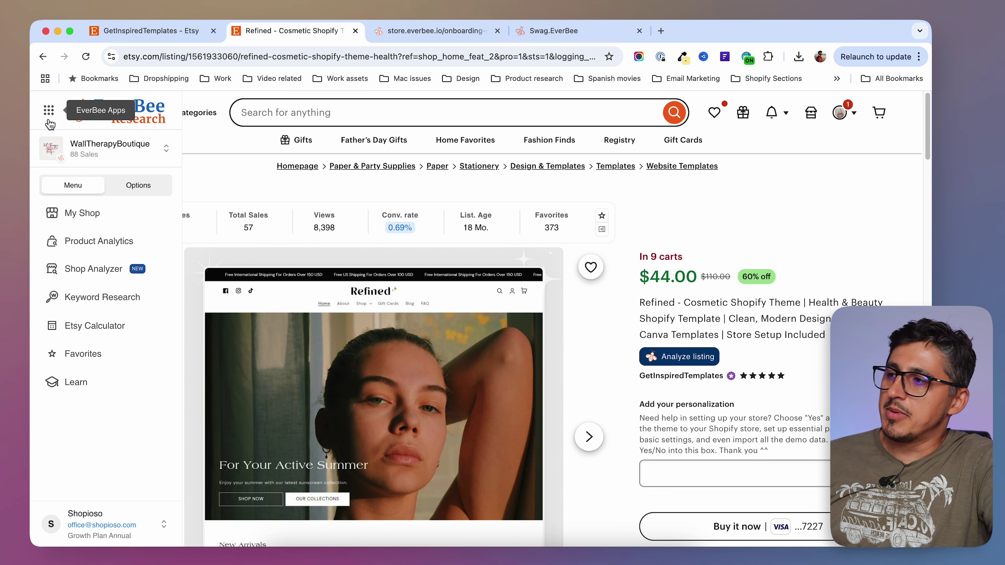
left_click(49, 114)
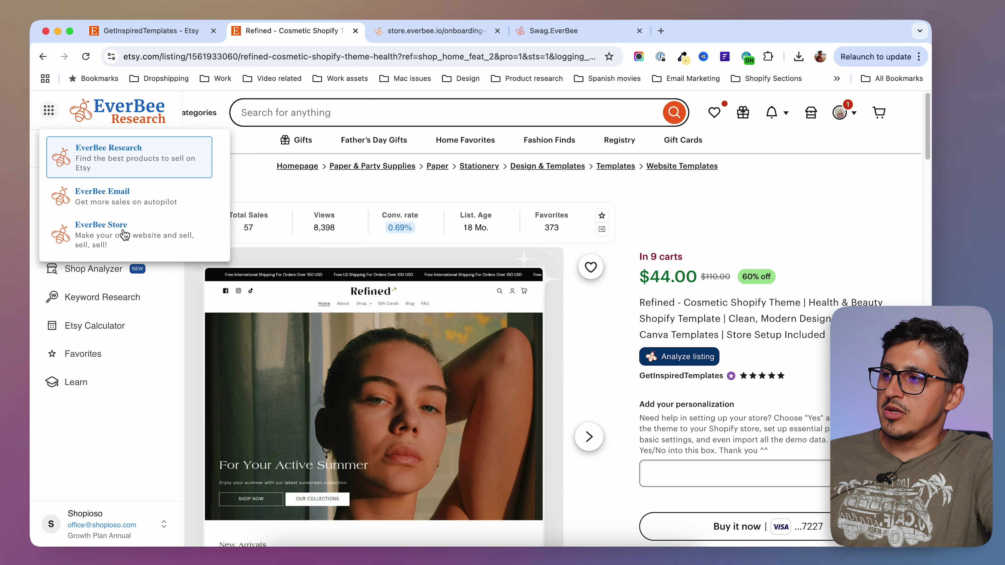
left_click(102, 236)
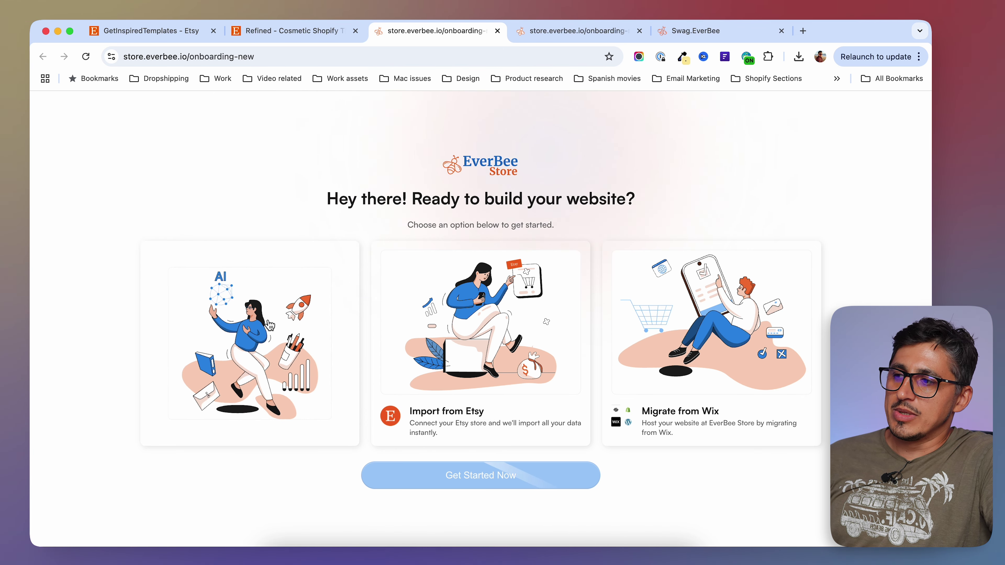
left_click(256, 317)
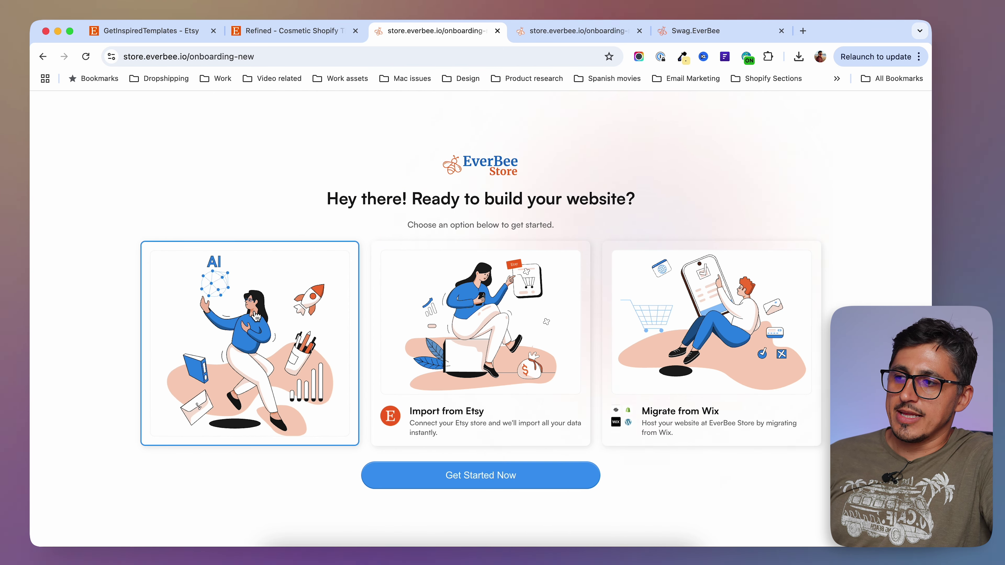
left_click(475, 479)
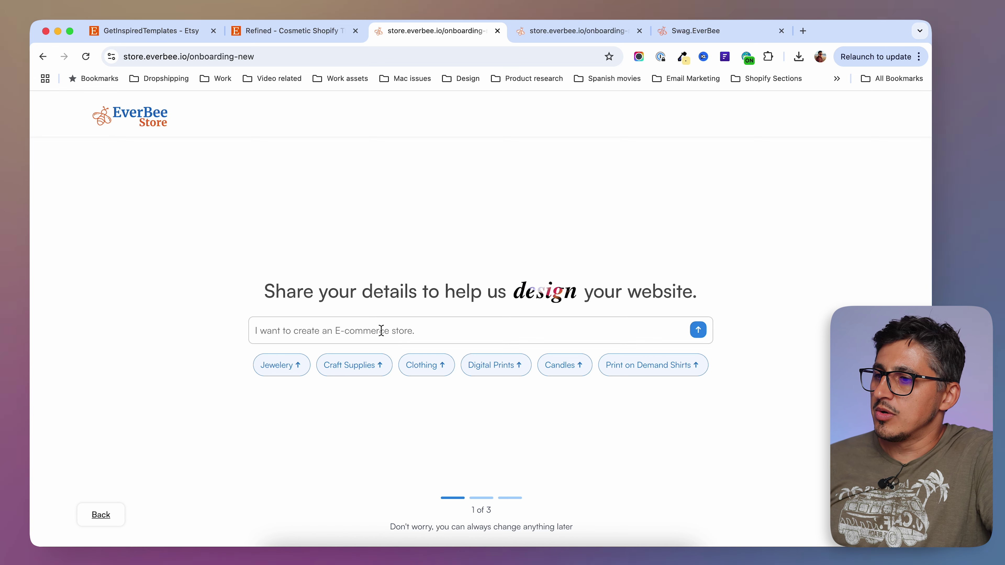
- Submit a prompt for a store selling prebuilt Shopify sections, with custom designed sections and widgets as digital products that enhance people's Shopify stores
left_click(416, 333)
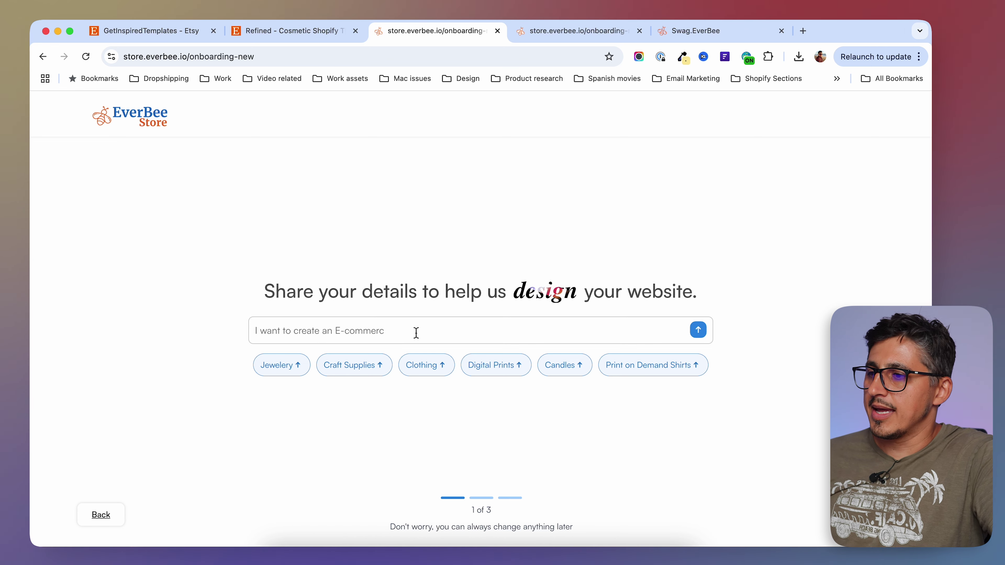
type("Make me a st")
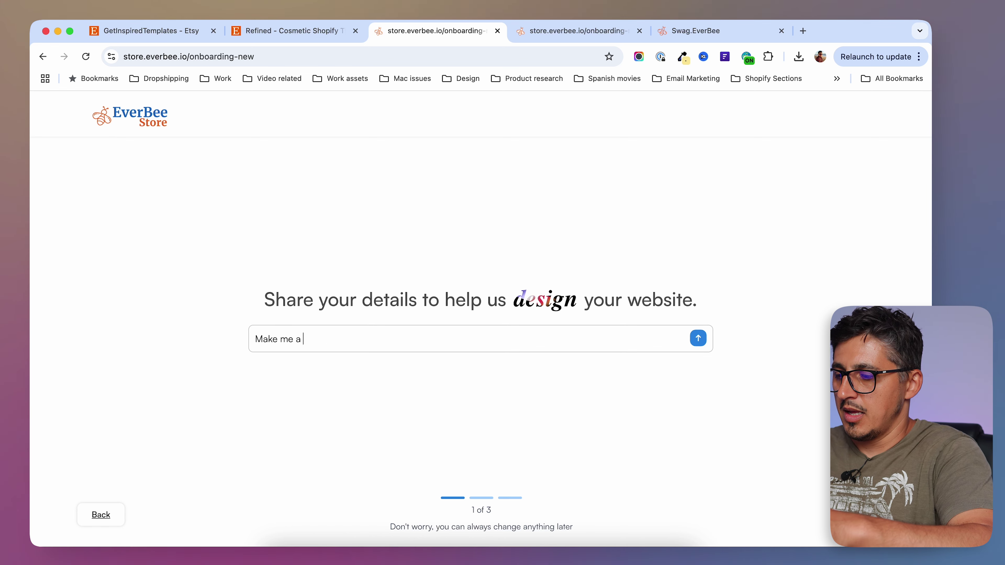
type("o")
type("re on which I am going to sell prebuilt Shopify section, this store sells digital products custom designed sections and widgets to help people enhance their Shopify stores.")
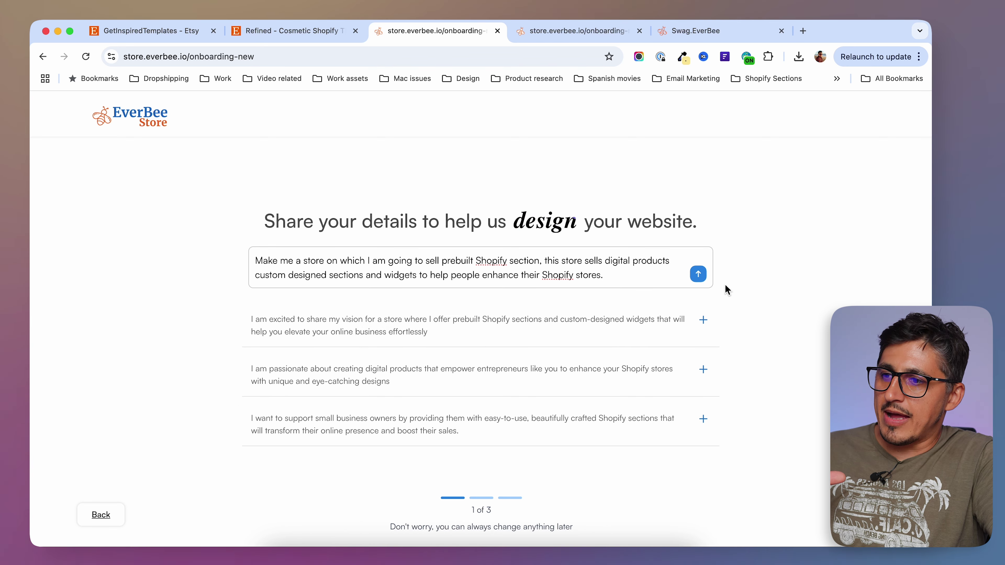
left_click(698, 274)
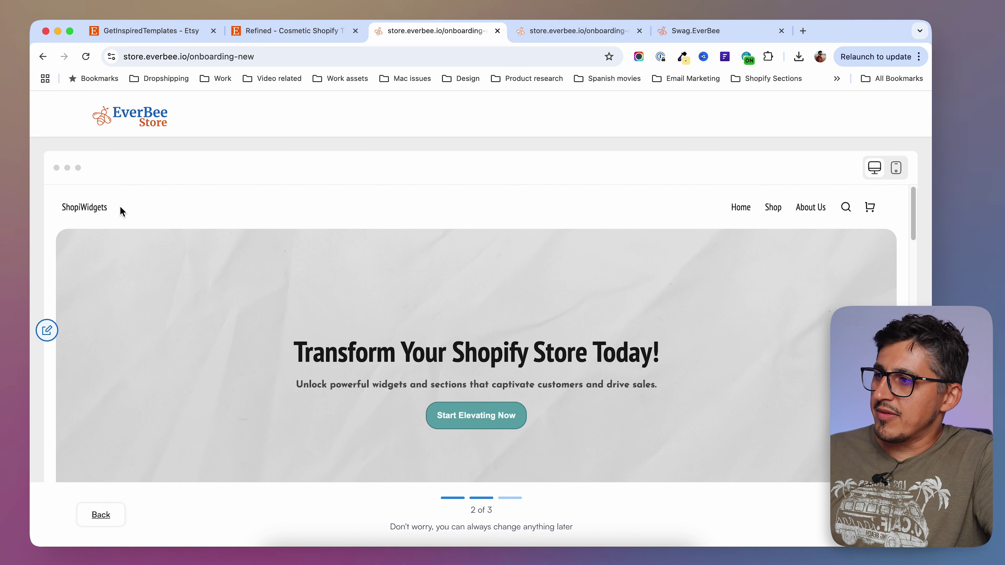
- Examine the generated website's desktop preview from hero to footer, and briefly check the prompt-tweaking options
scroll(277, 270, "down", 3)
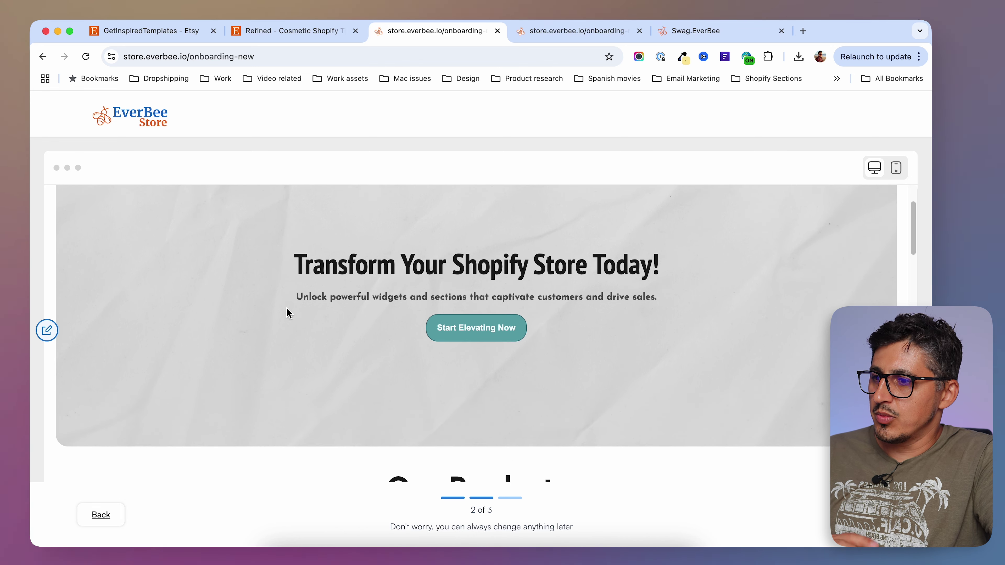
scroll(449, 359, "down", 10)
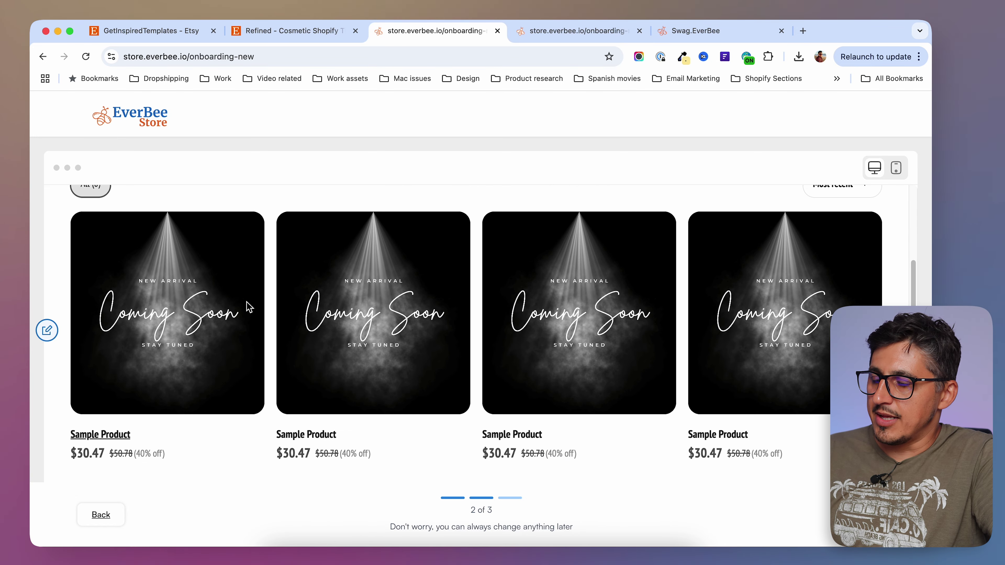
scroll(247, 308, "down", 10)
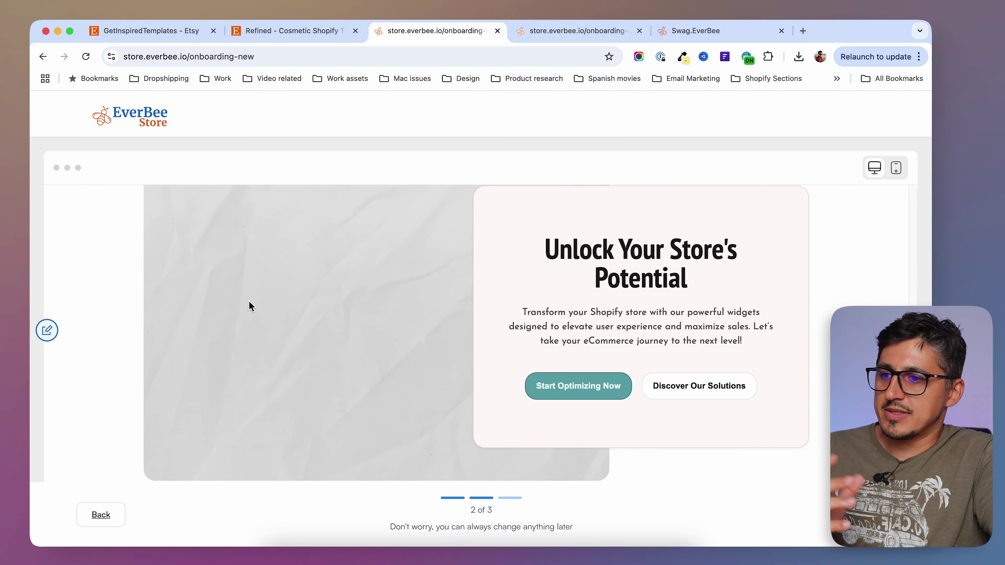
scroll(440, 315, "down", 8)
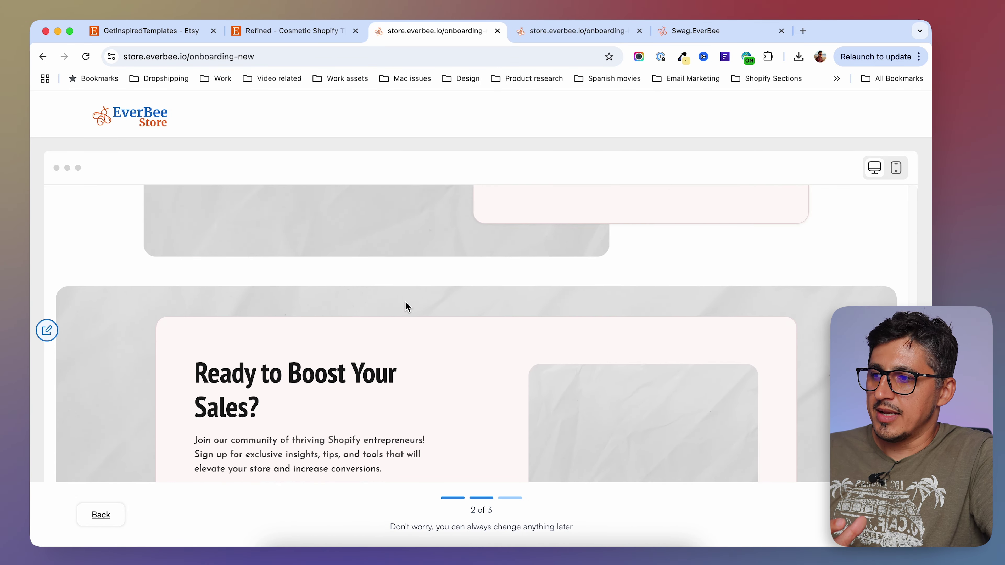
scroll(415, 319, "down", 3)
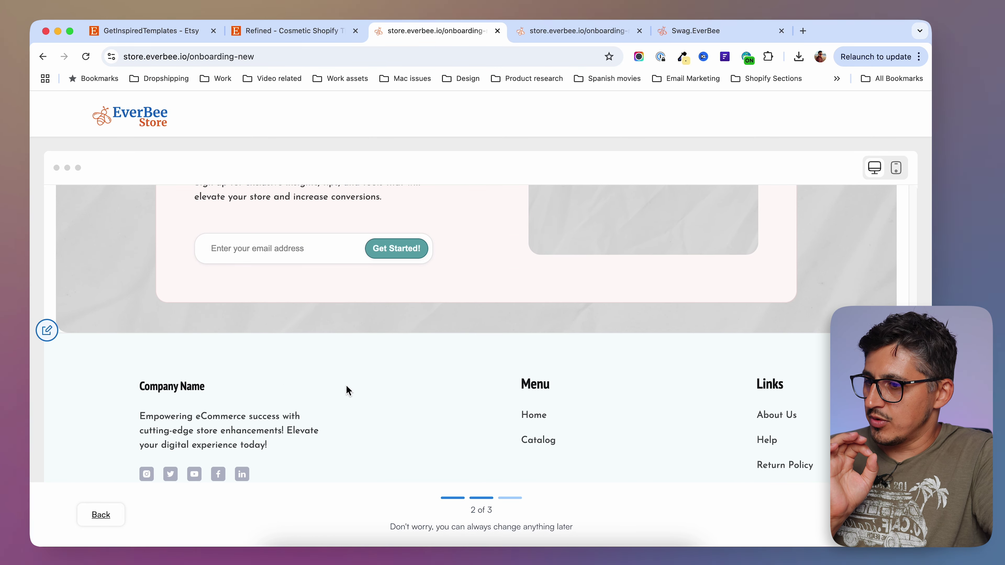
scroll(752, 388, "down", 1)
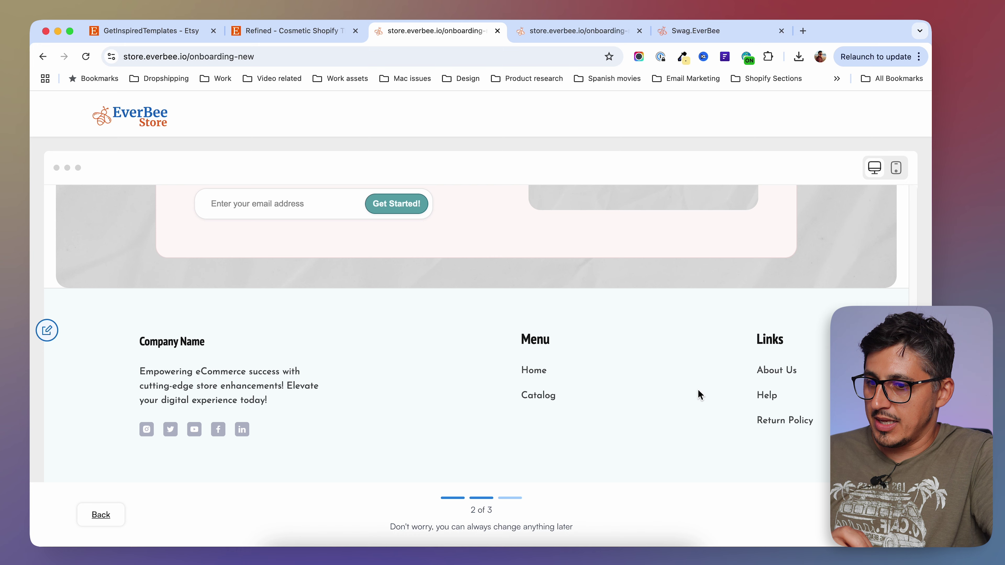
scroll(699, 394, "up", 1)
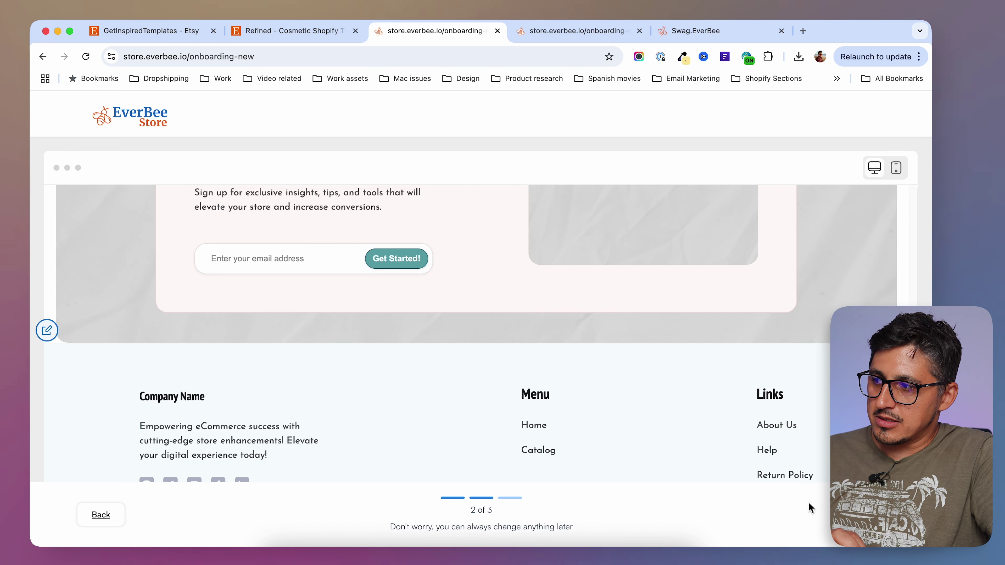
left_click(47, 330)
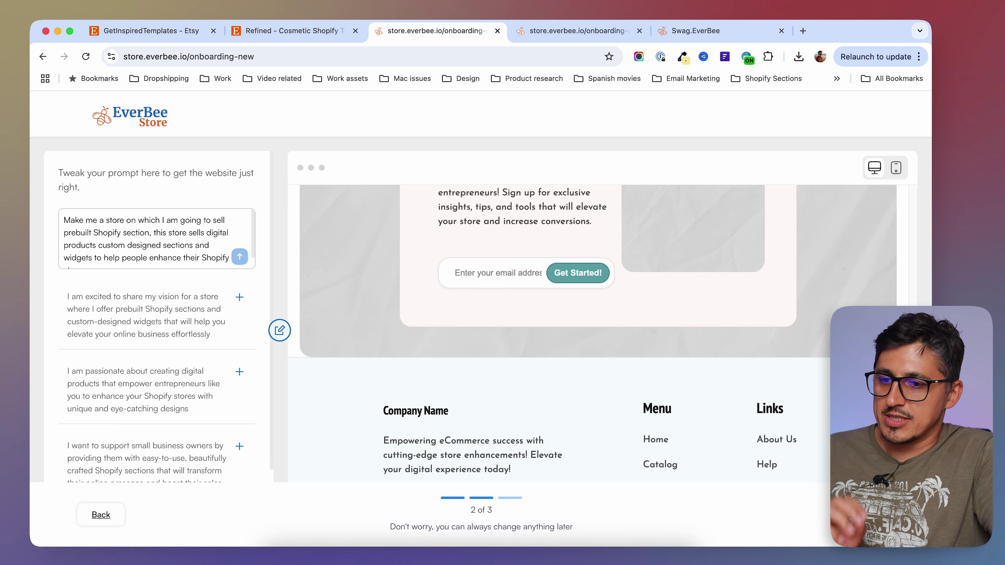
left_click(282, 333)
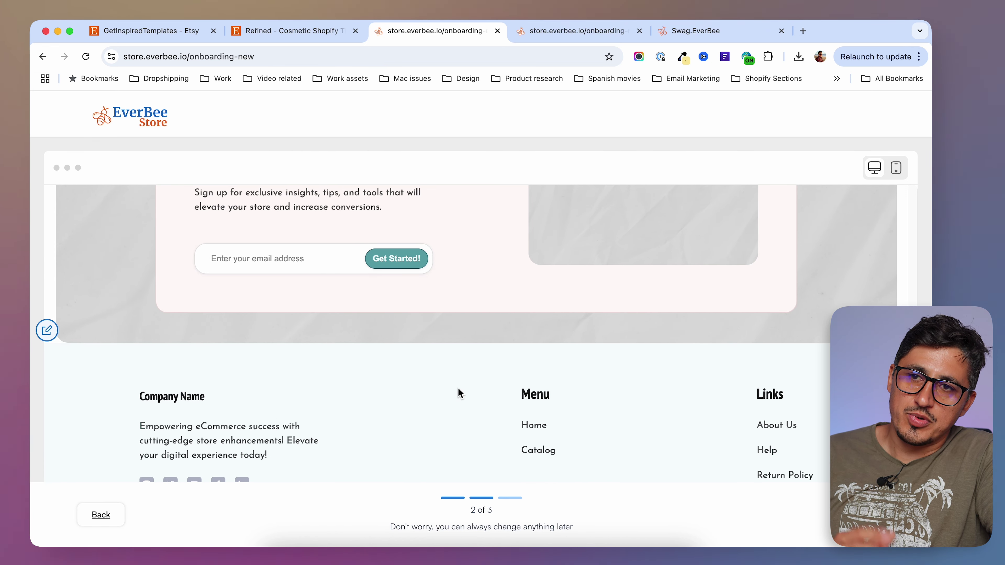
- Look through the generated website in the mobile preview and return to the desktop preview at the color palette and font stage
left_click(897, 170)
scroll(516, 344, "up", 20)
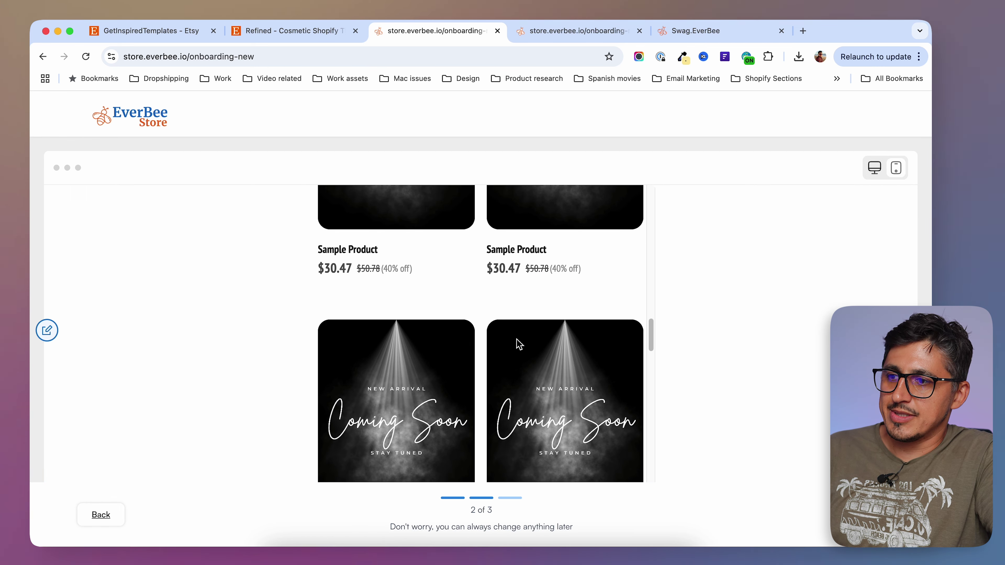
scroll(516, 343, "up", 2)
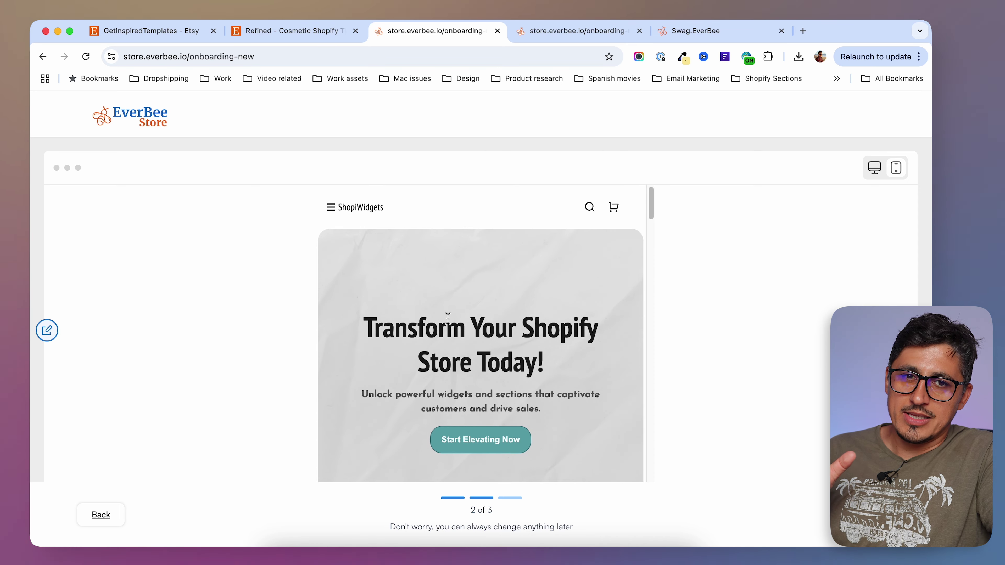
scroll(449, 322, "down", 4)
scroll(450, 323, "down", 5)
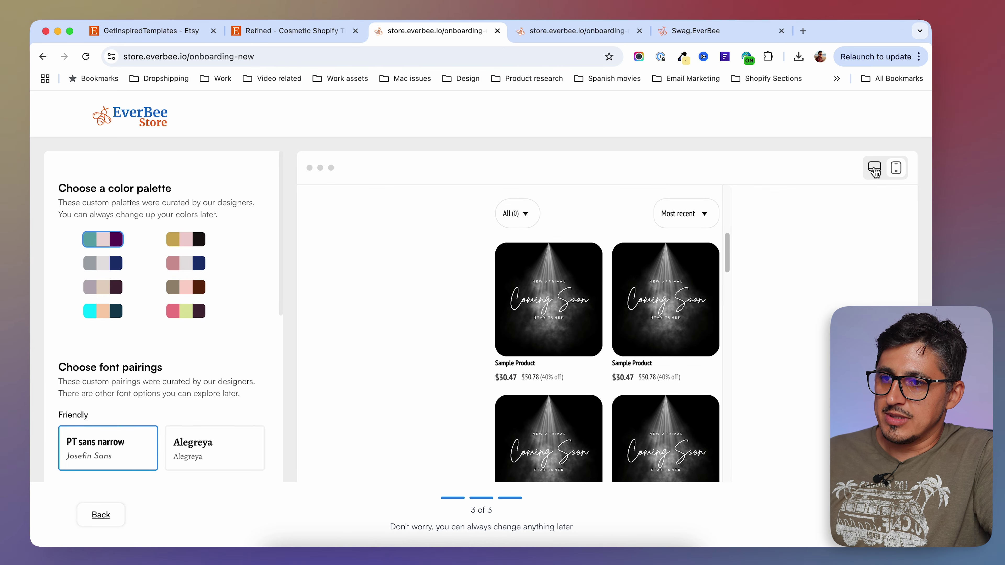
left_click(874, 168)
scroll(633, 316, "up", 5)
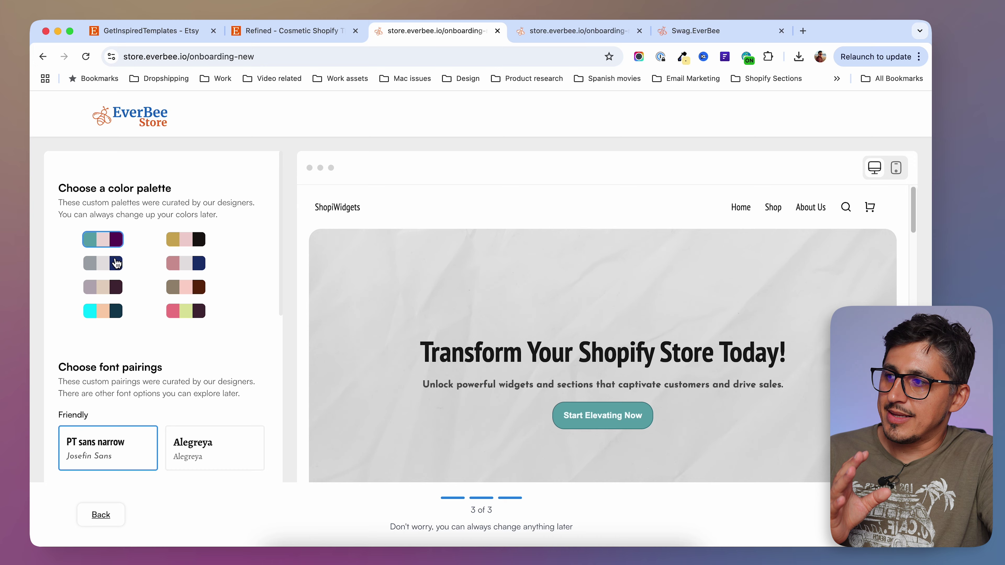
- Try several alternative color palettes on the website preview, finishing back on the teal, light pink and purple palette
scroll(492, 312, "down", 4)
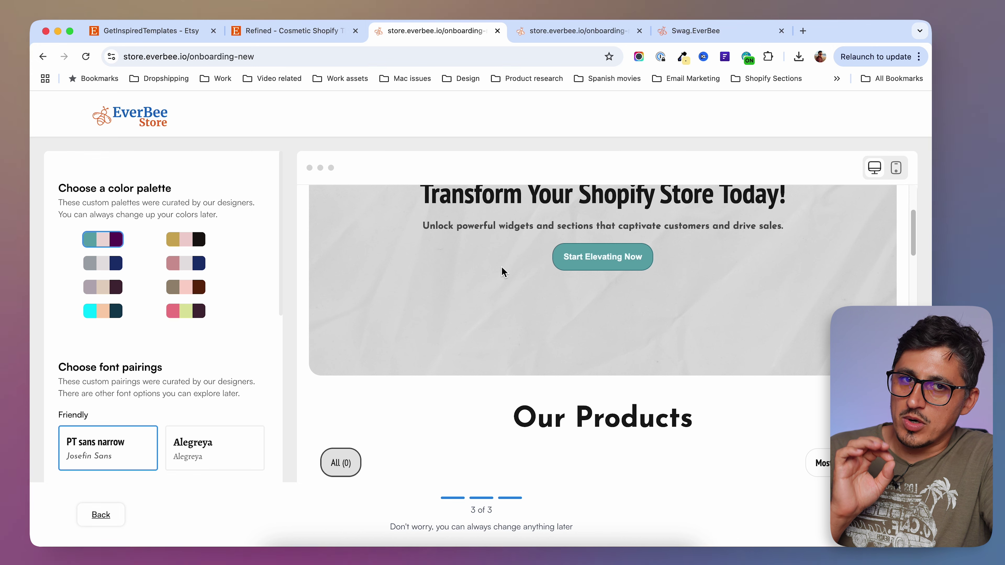
left_click(114, 264)
left_click(110, 294)
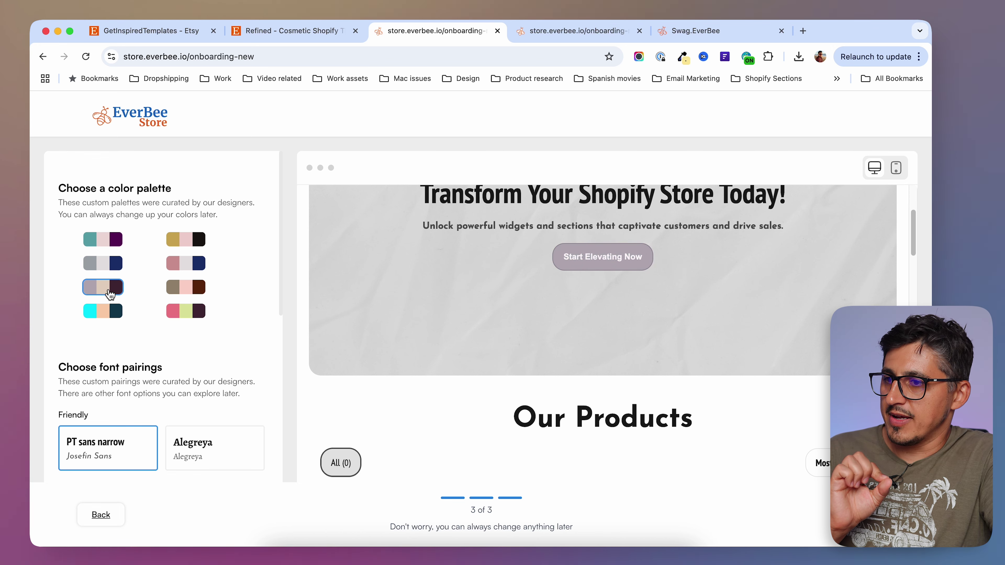
left_click(198, 289)
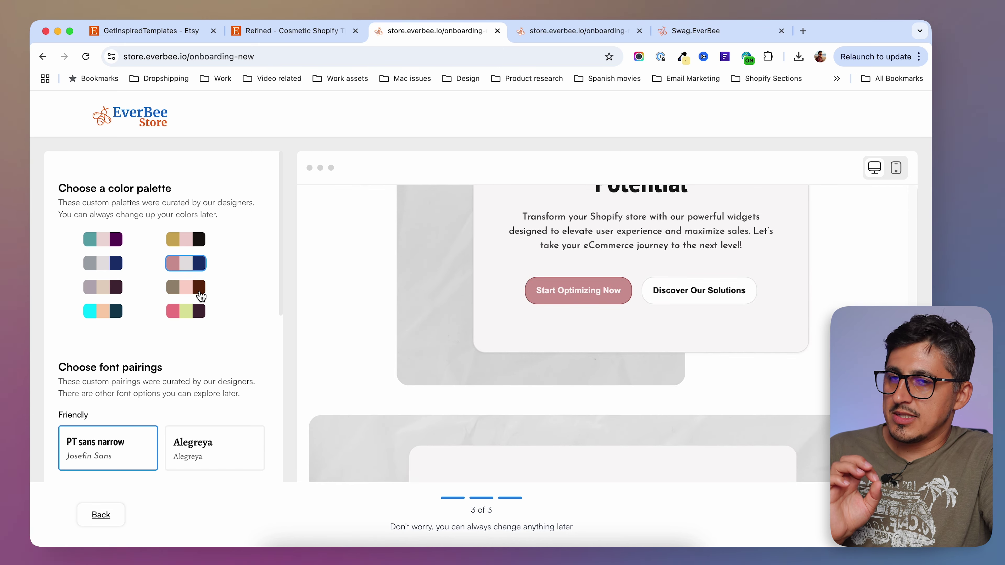
left_click(200, 293)
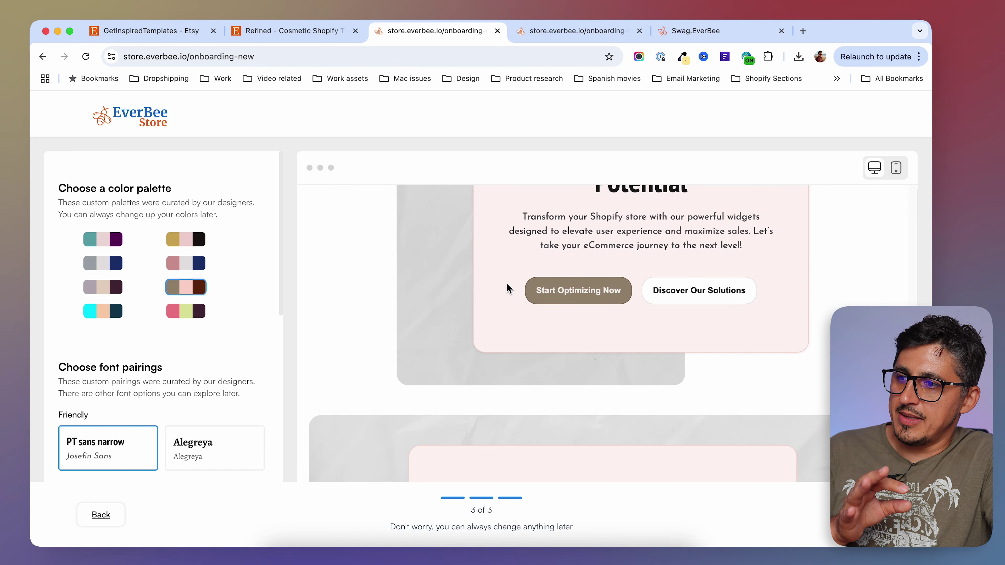
left_click(190, 270)
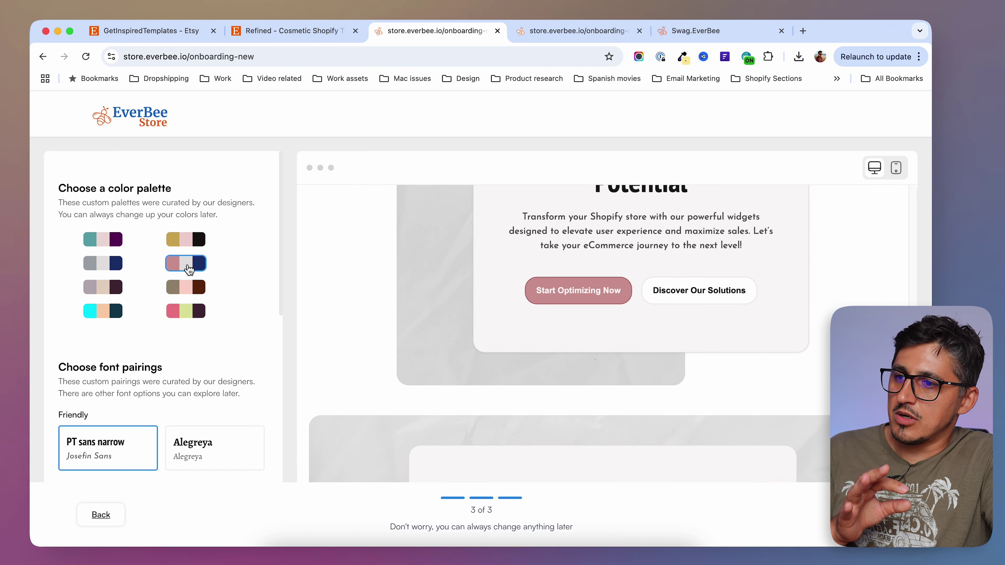
left_click(112, 245)
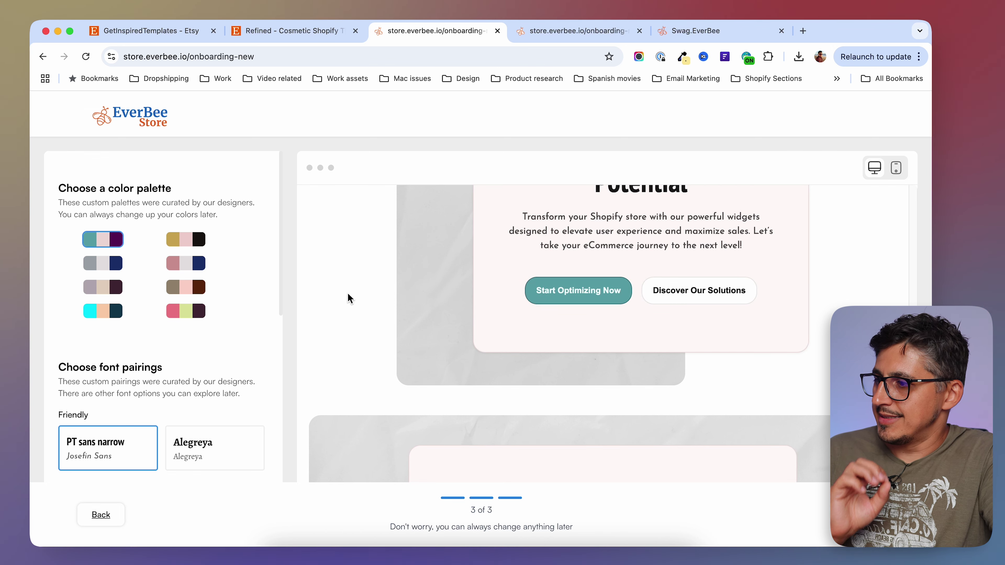
- Try the Source Sans Pro with Source Serif Pro pairing, and set the website's fonts to the Oswald pairing
scroll(197, 397, "down", 10)
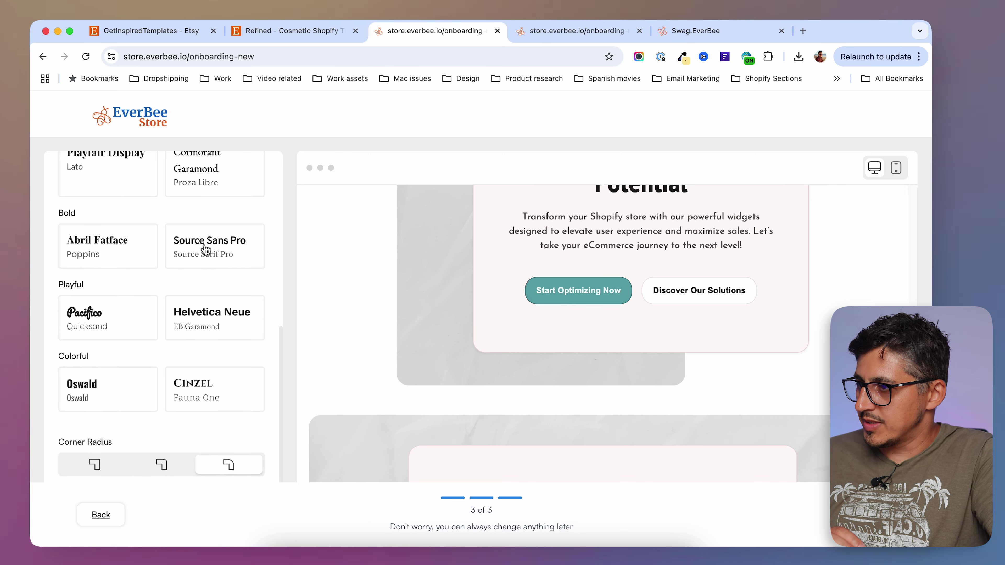
left_click(209, 247)
scroll(516, 285, "up", 3)
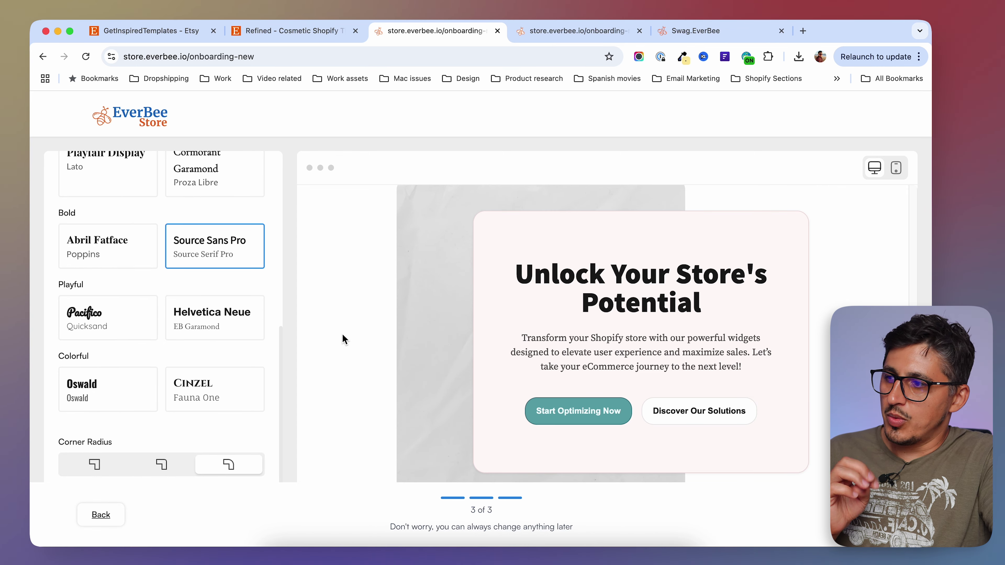
left_click(98, 395)
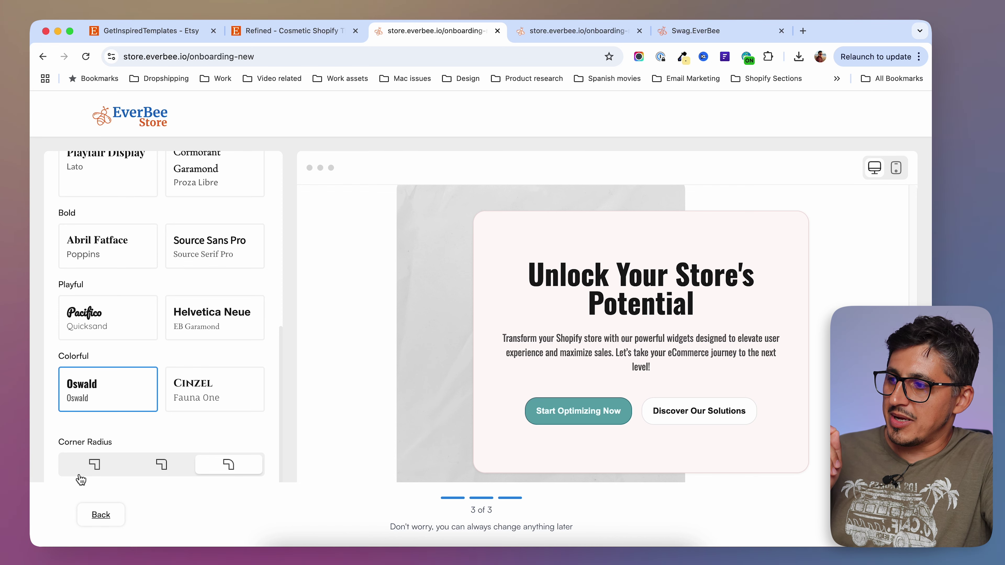
- Compare the square and slightly rounded corner styles on the preview, and return the corner radius to the most rounded option
left_click(95, 466)
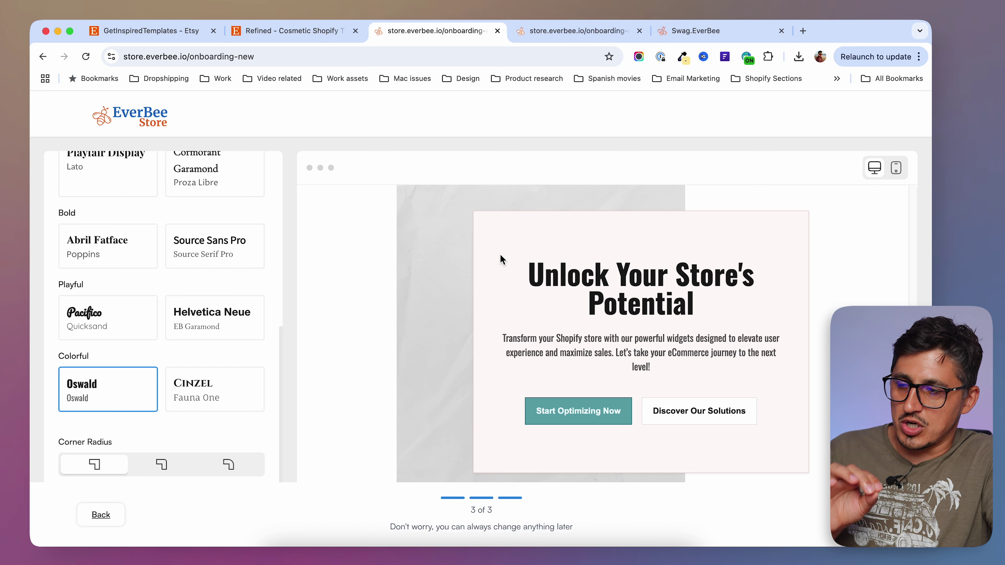
left_click(166, 471)
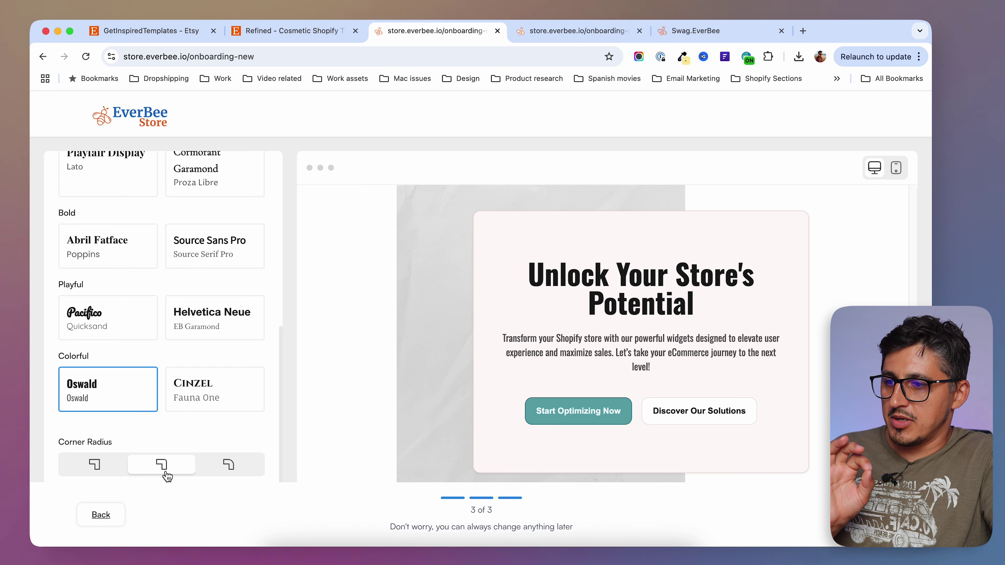
left_click(237, 467)
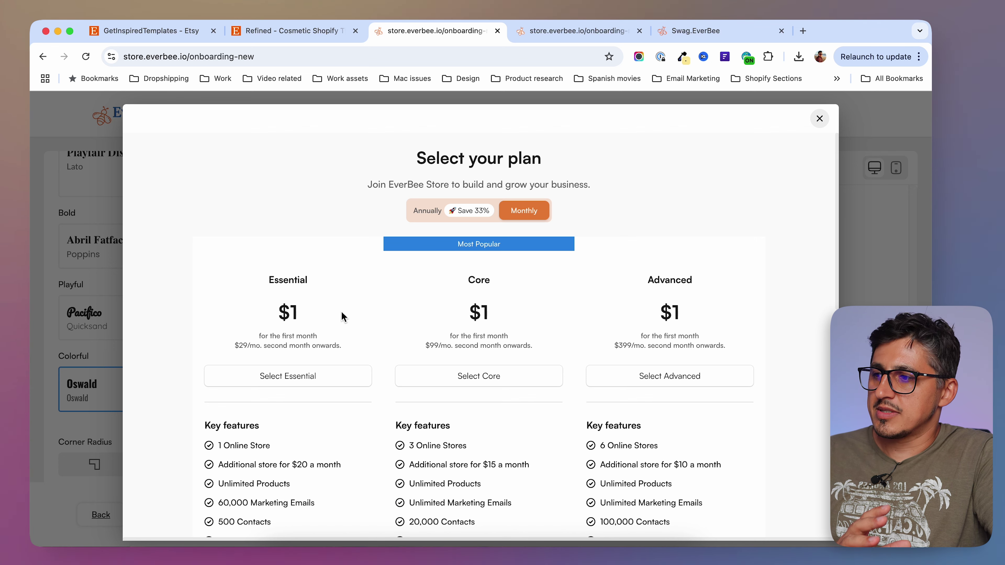
- Compare the first-month and ongoing prices, online store limits and key features of the Essential, Core and Advanced plans
left_click_drag(248, 347, 235, 351)
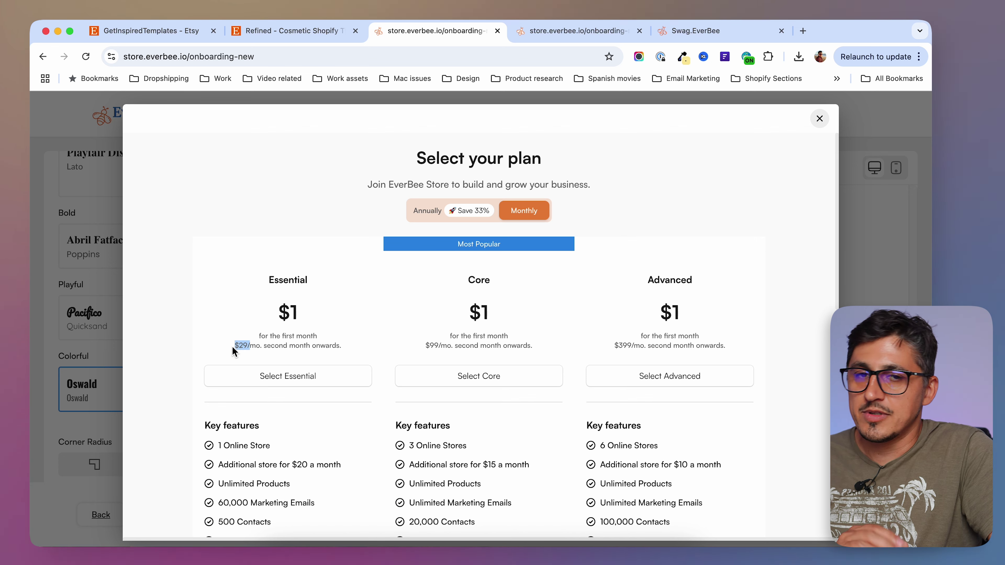
left_click(284, 315)
left_click_drag(284, 315, 299, 317)
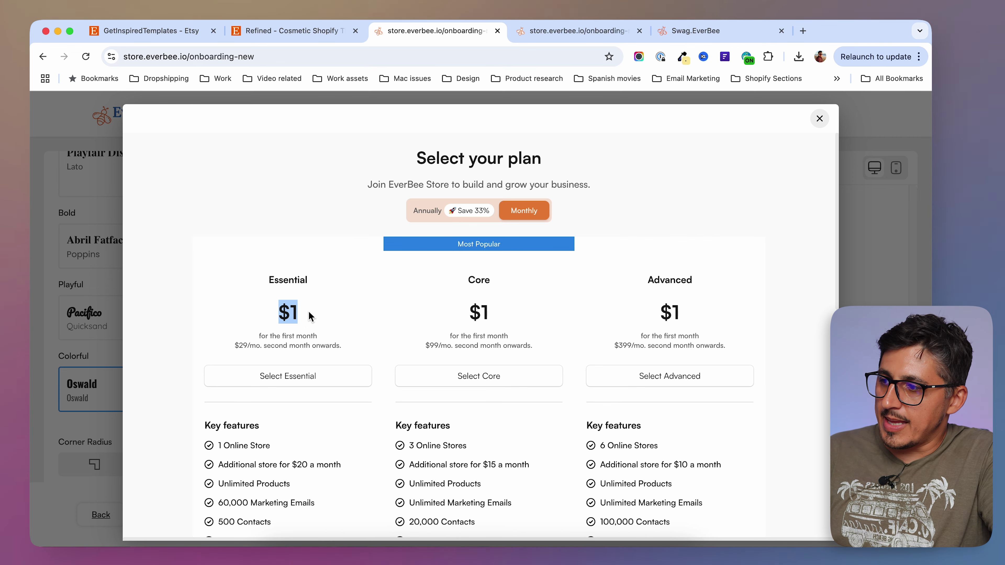
scroll(277, 313, "down", 2)
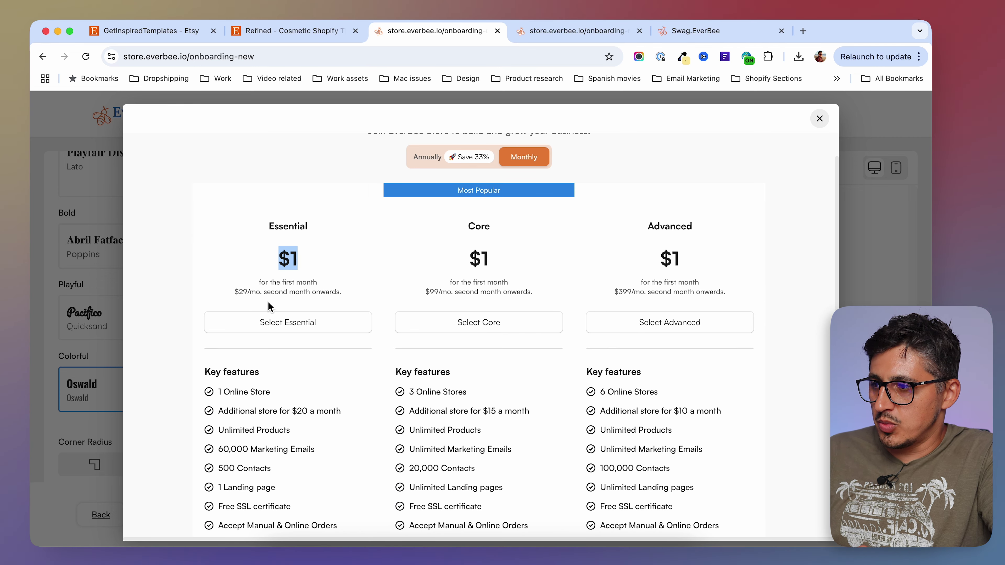
left_click_drag(247, 292, 229, 297)
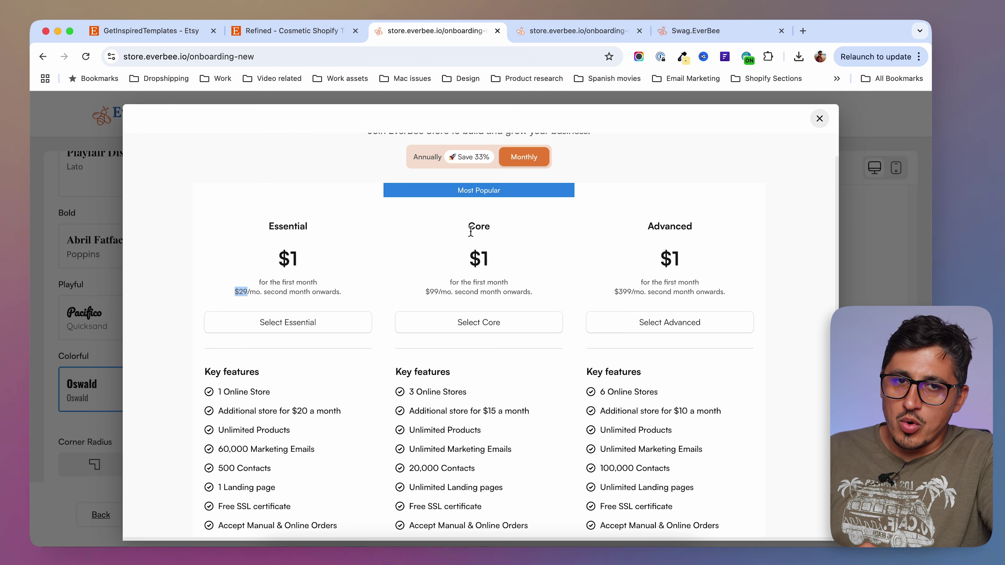
left_click_drag(441, 292, 423, 295)
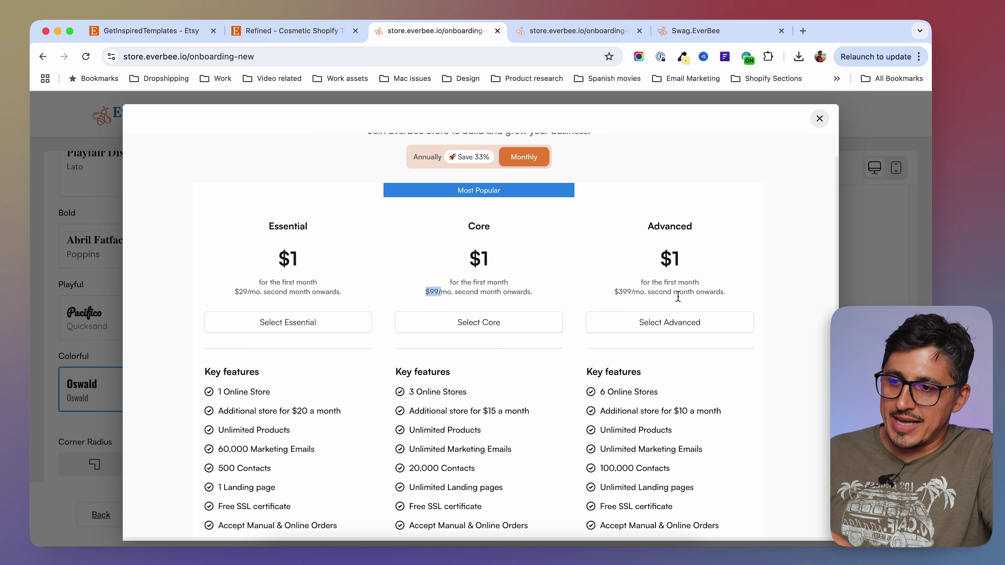
triple_click(597, 396)
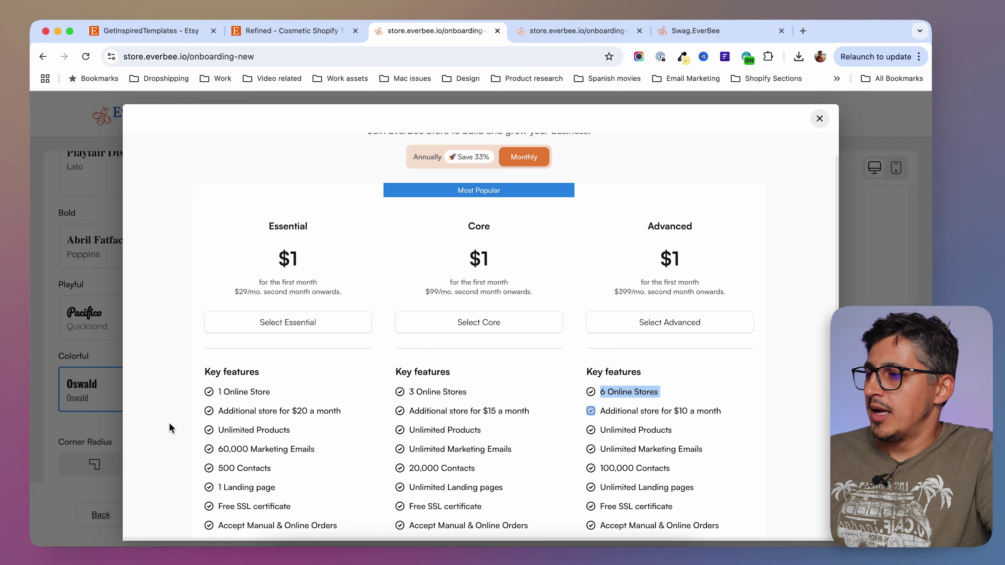
scroll(188, 432, "down", 3)
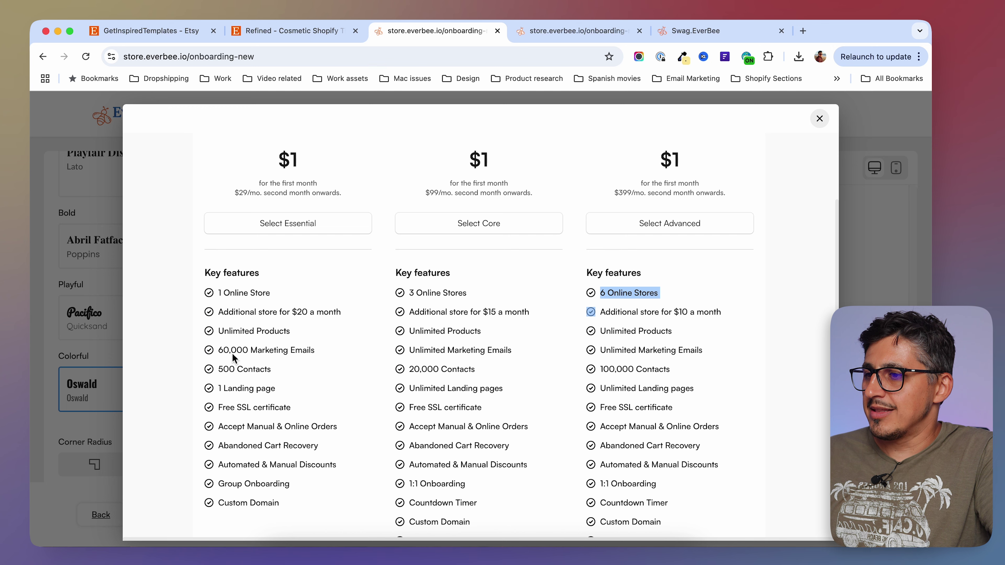
left_click_drag(700, 341, 224, 330)
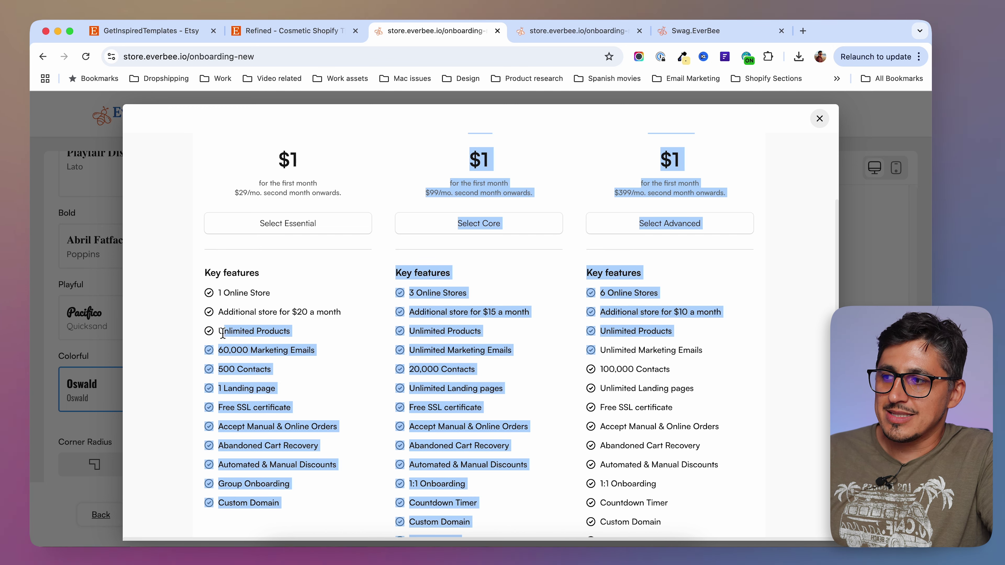
left_click(180, 337)
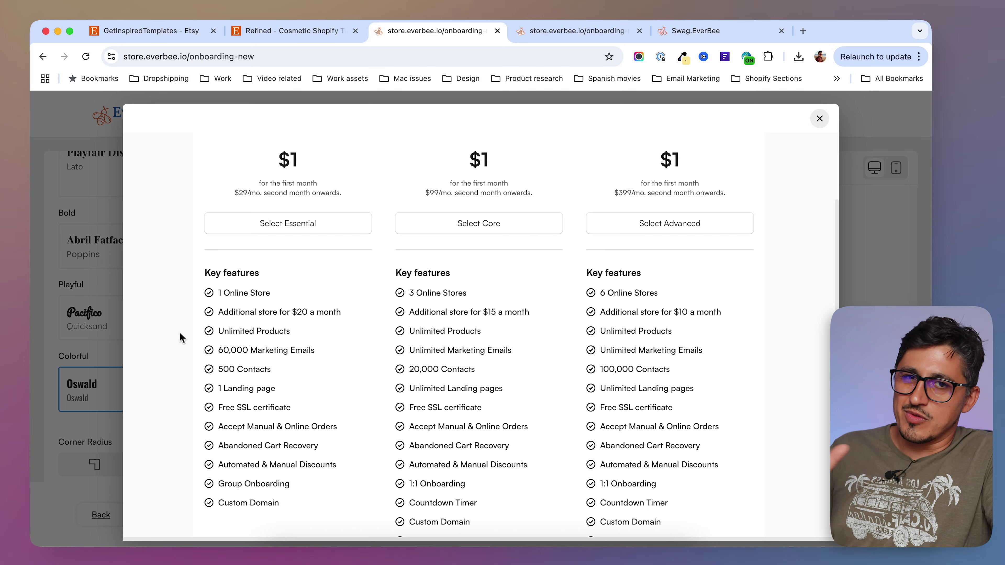
- Review the Essential plan's price and included features, and compare the card rates for online transactions across the plans
scroll(264, 248, "up", 5)
left_click_drag(264, 282, 325, 279)
scroll(227, 412, "down", 1)
left_click_drag(202, 415, 308, 425)
scroll(307, 425, "down", 2)
left_click_drag(235, 260, 260, 260)
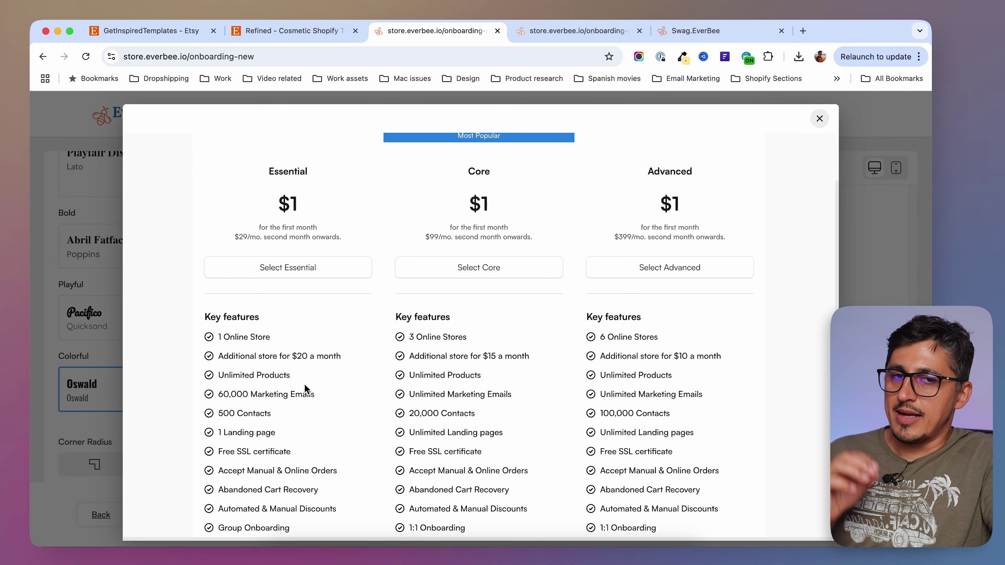
scroll(305, 390, "down", 8)
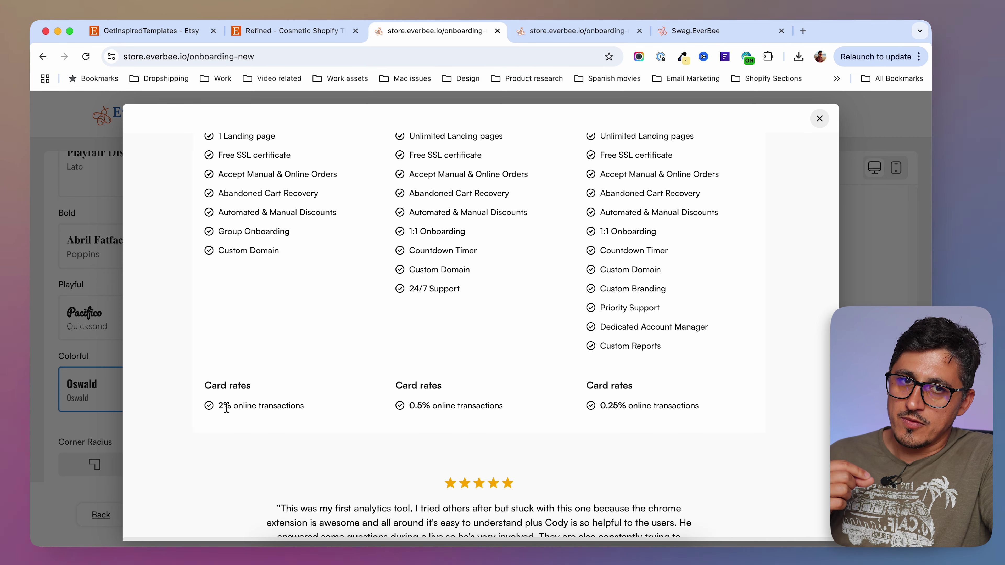
scroll(322, 406, "up", 10)
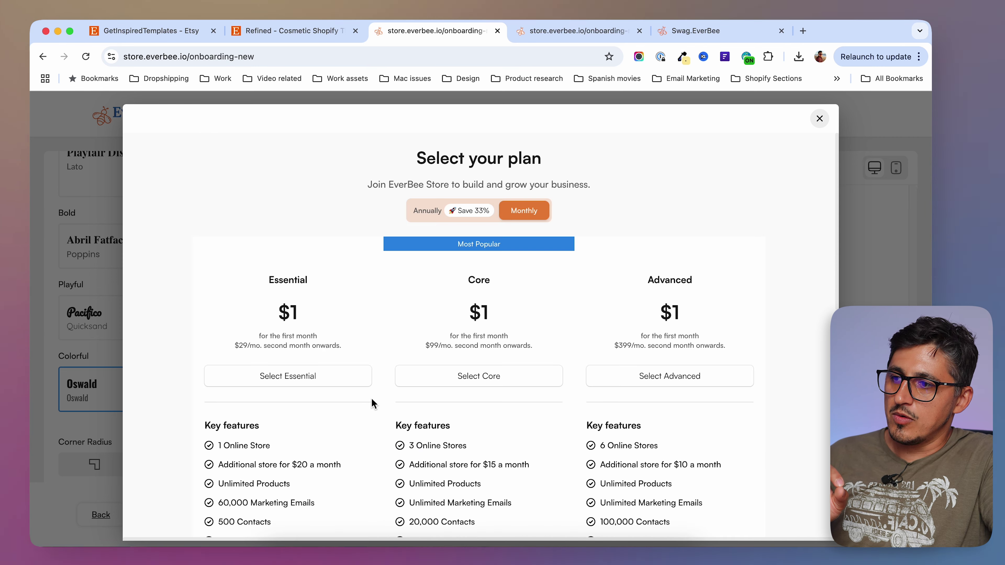
scroll(712, 340, "down", 6)
scroll(699, 363, "down", 4)
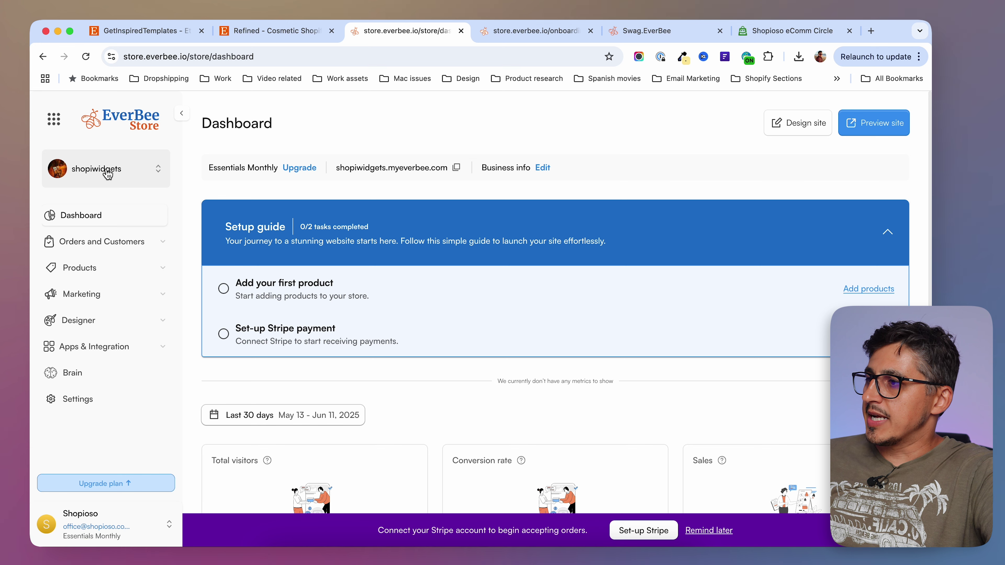
- Open the store's domain settings, change the myeverbee.com subdomain to shopioso and save it
left_click(107, 177)
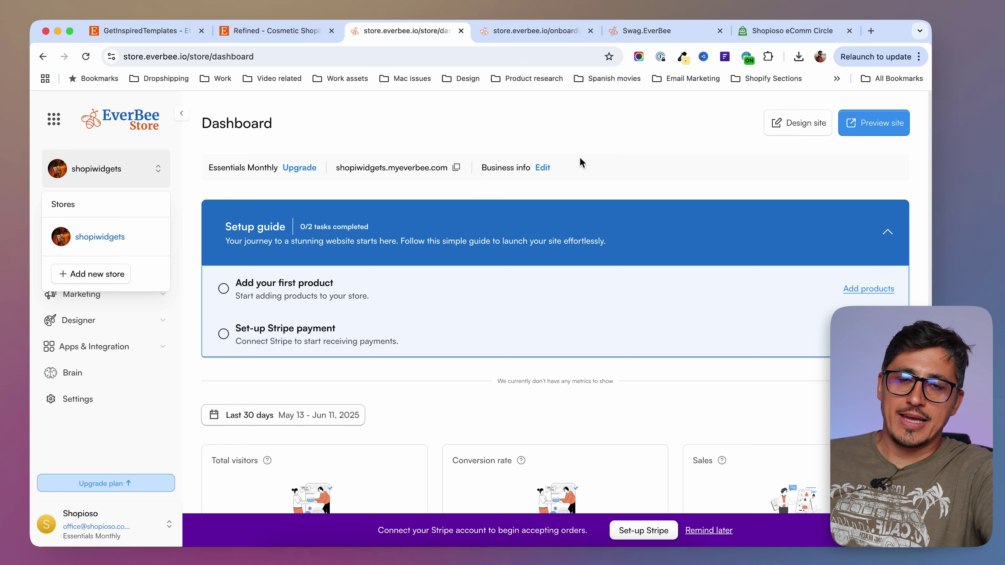
left_click(543, 168)
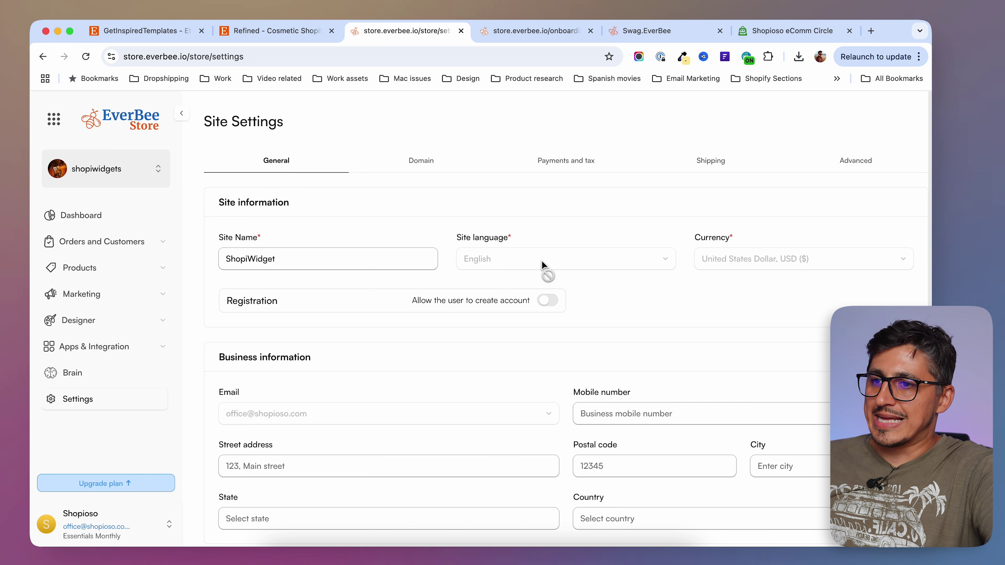
left_click(416, 163)
left_click(313, 370)
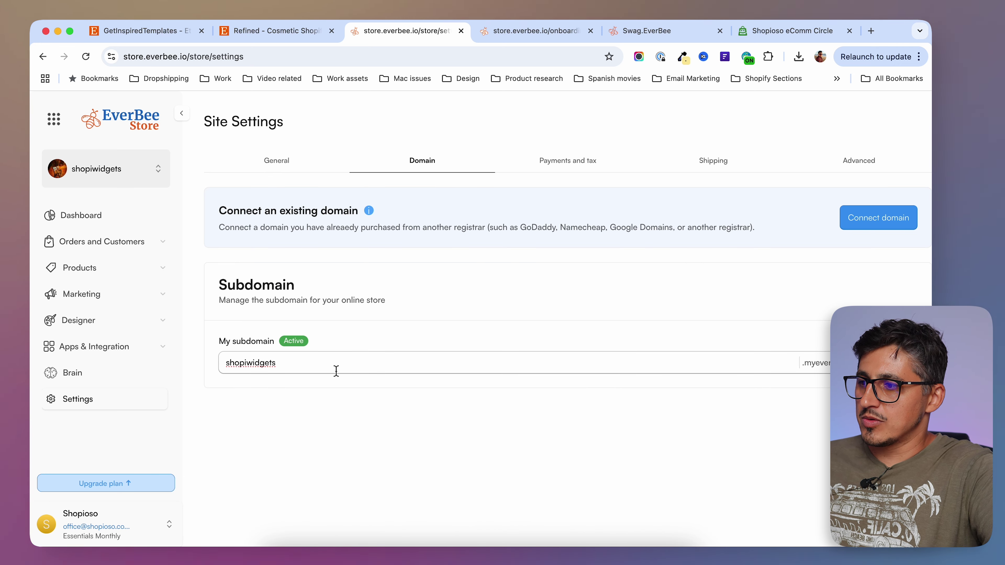
left_click_drag(337, 370, 197, 369)
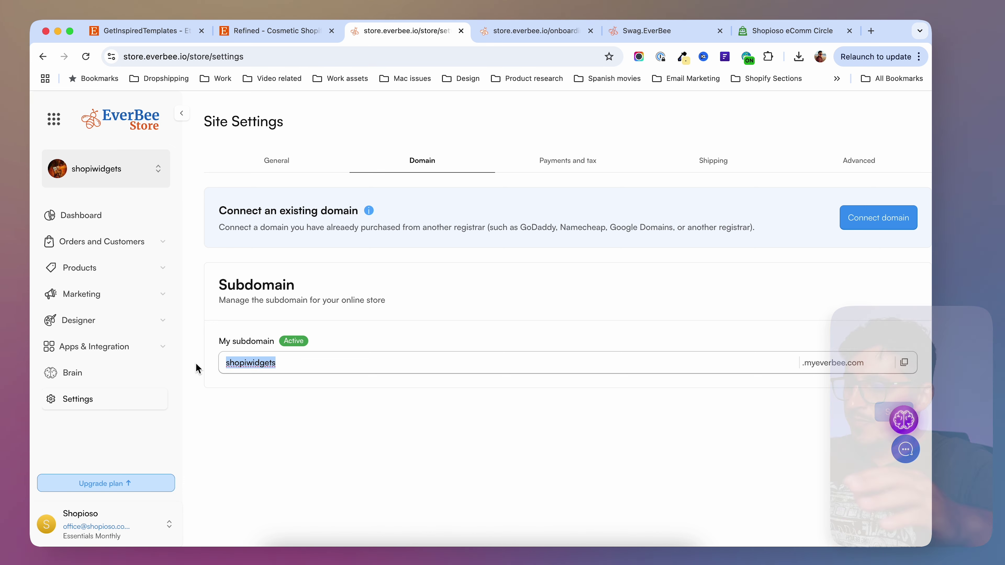
type("sh")
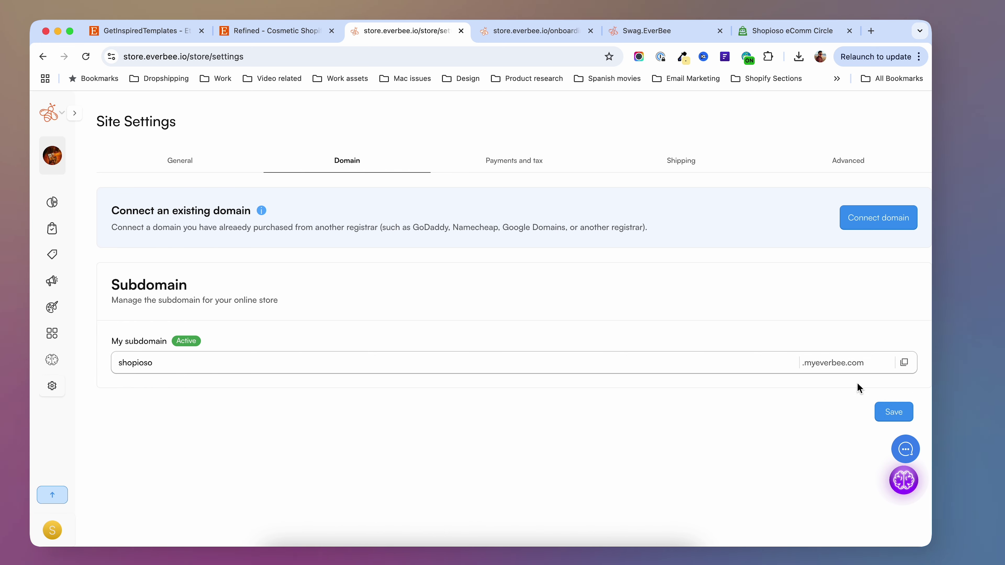
left_click(897, 413)
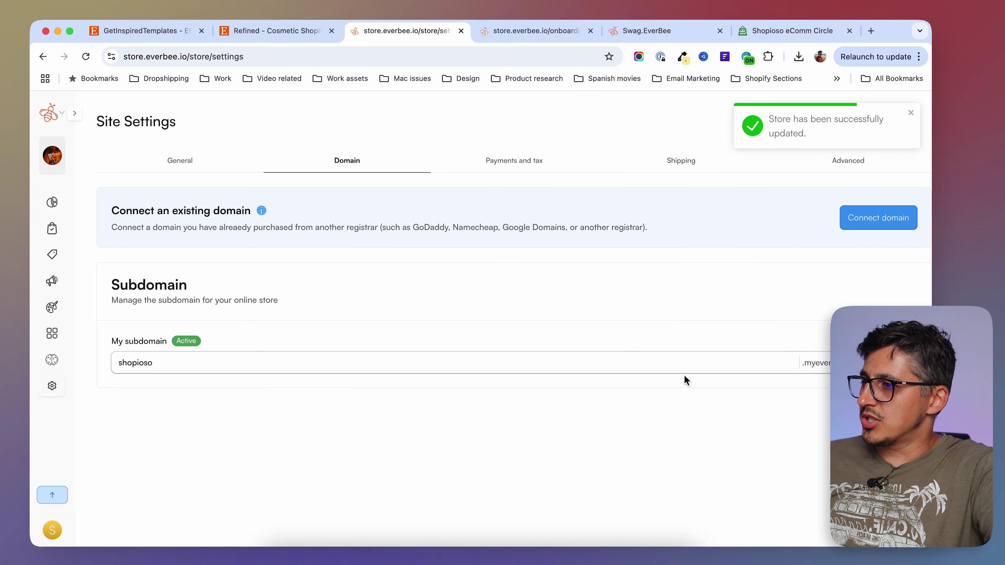
- Open shopioso.myeverbee.com in a new browser tab and look through the live storefront's homepage sections
left_click(872, 31)
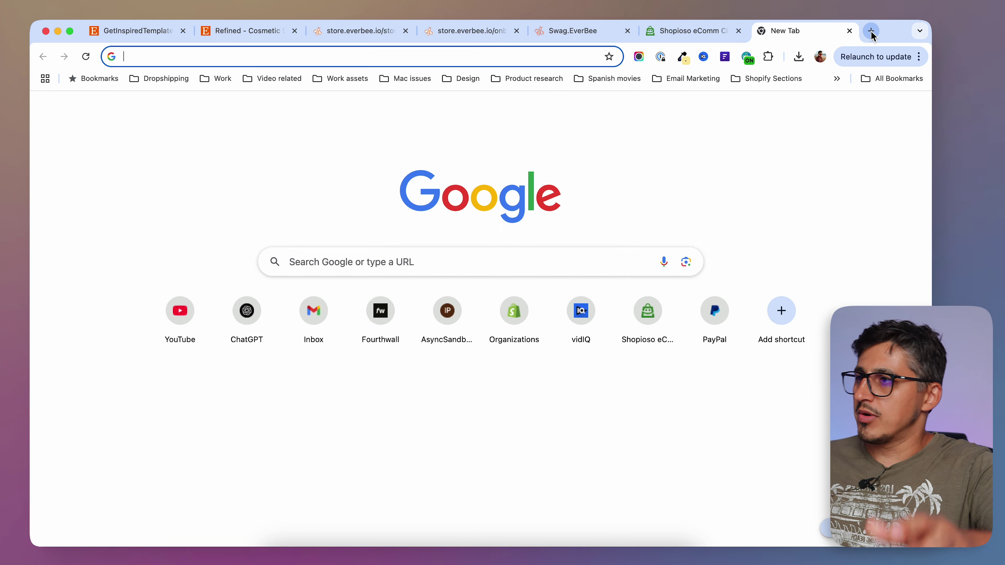
type("shopio")
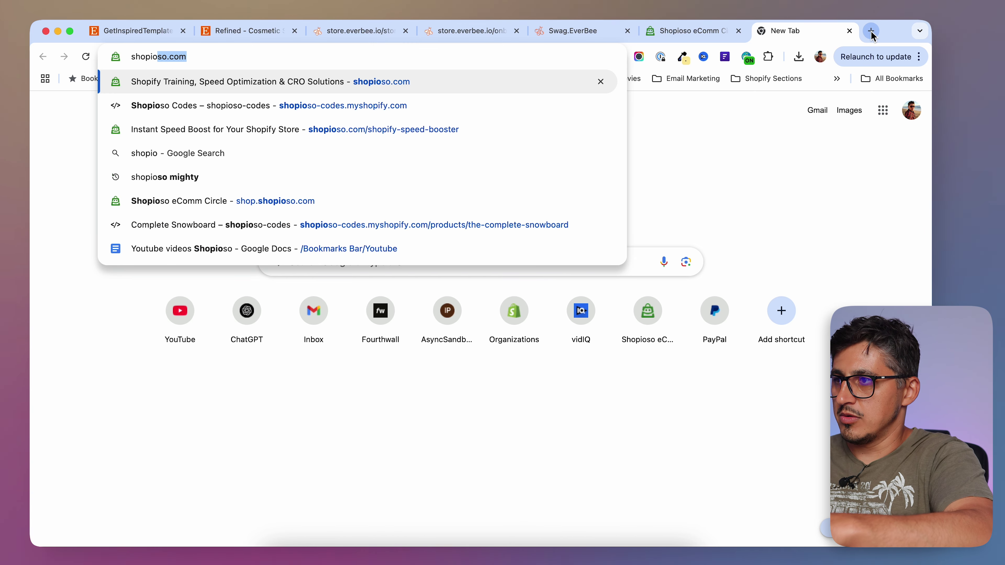
type("so.mye")
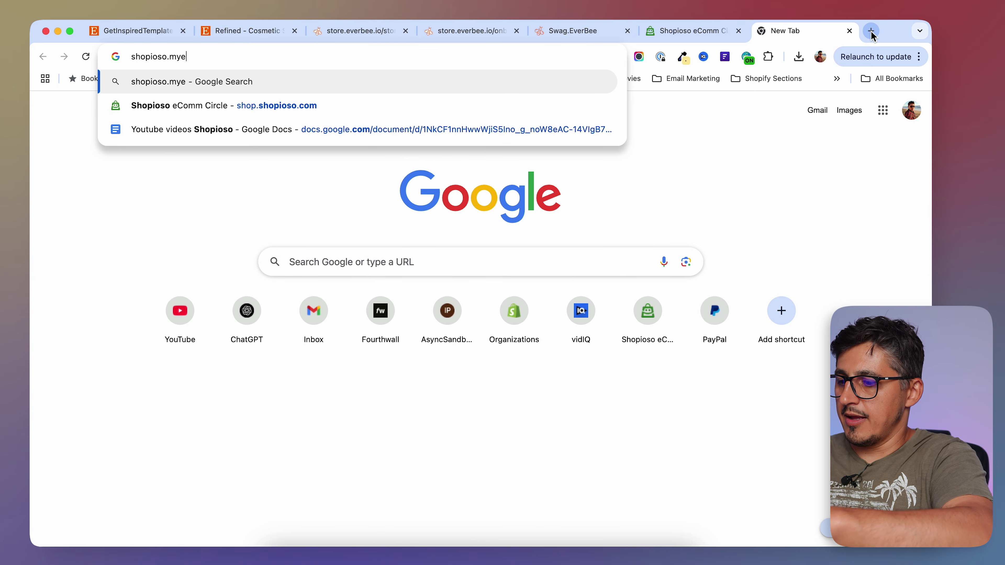
type("verbee.com")
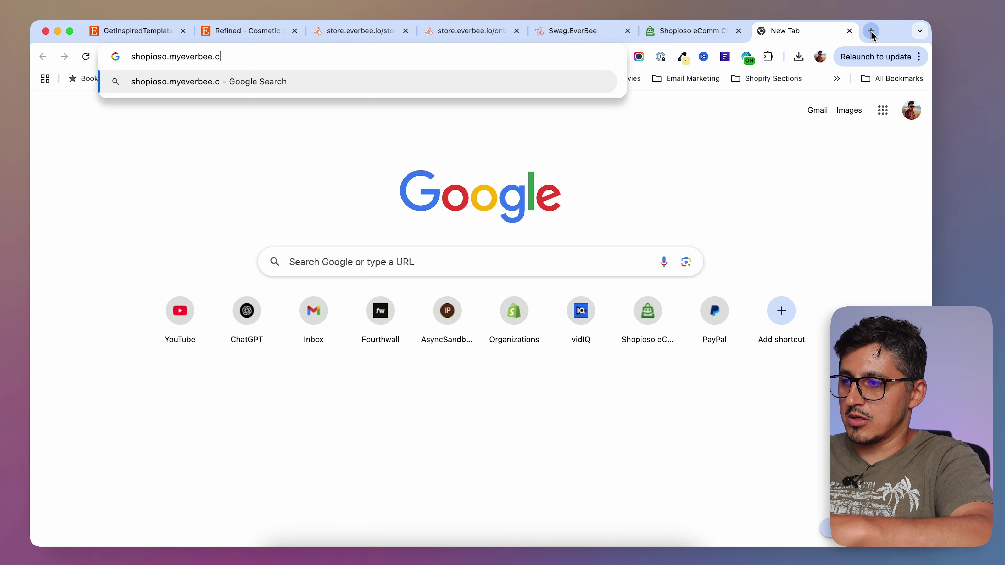
key("Return")
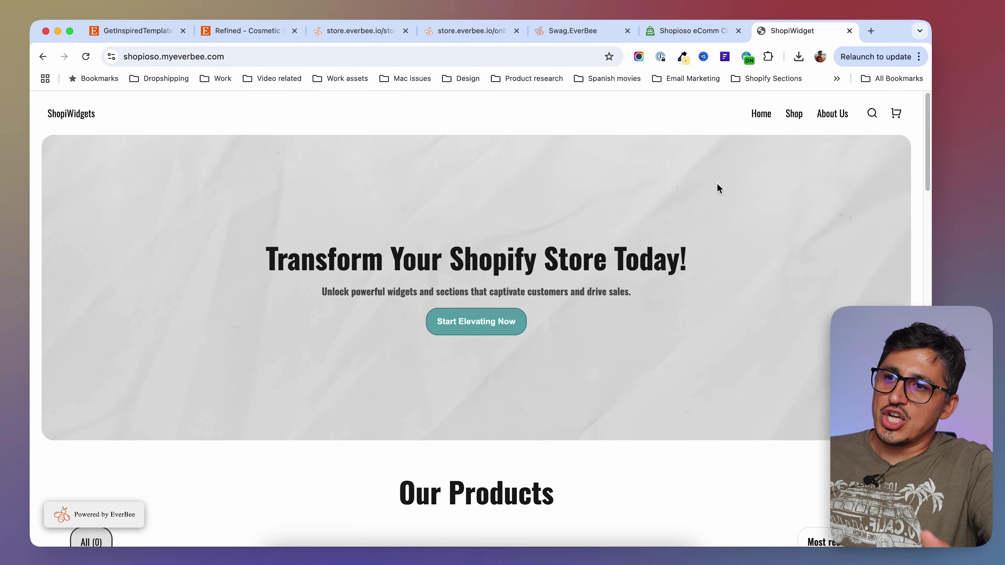
scroll(652, 268, "down", 4)
scroll(652, 273, "down", 20)
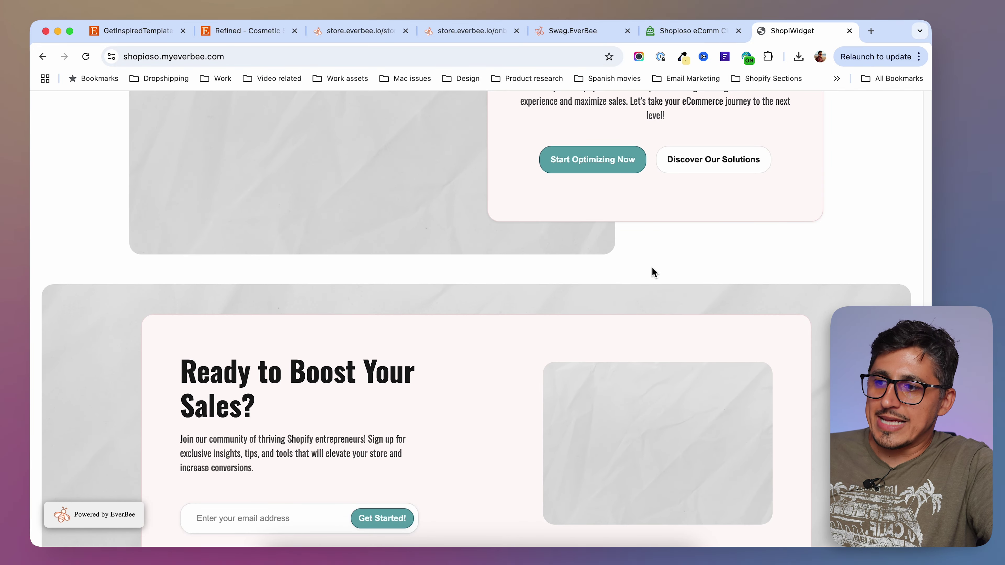
scroll(651, 267, "down", 7)
scroll(649, 265, "up", 20)
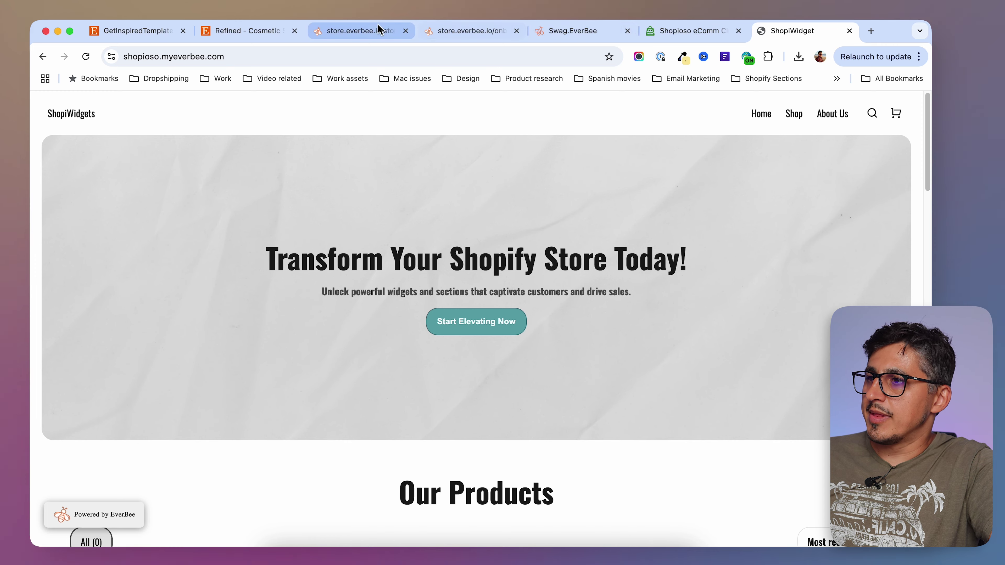
- Return to the store's site settings and review the general, domain, payments and tax, and shipping options
left_click(372, 31)
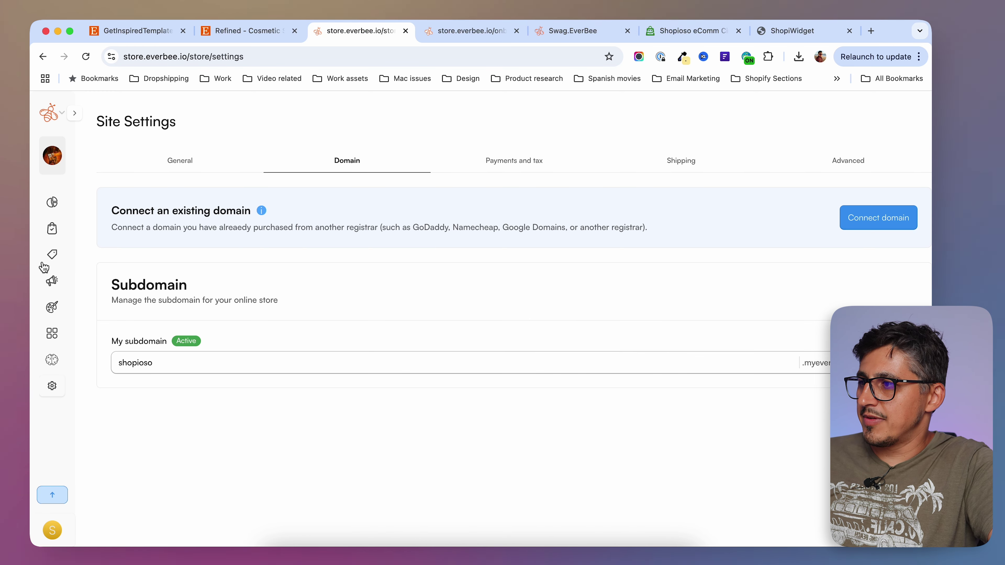
left_click(174, 169)
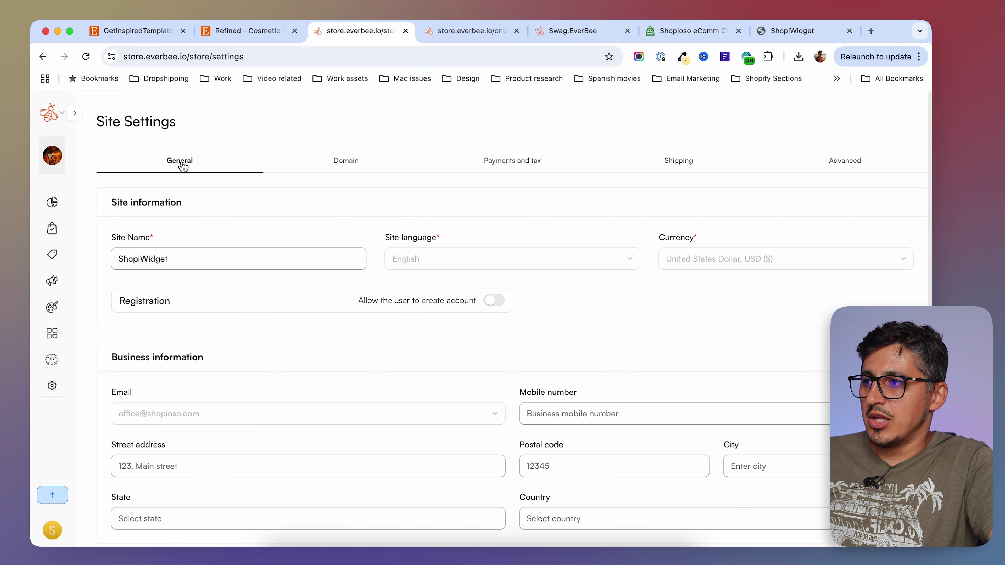
scroll(463, 274, "down", 5)
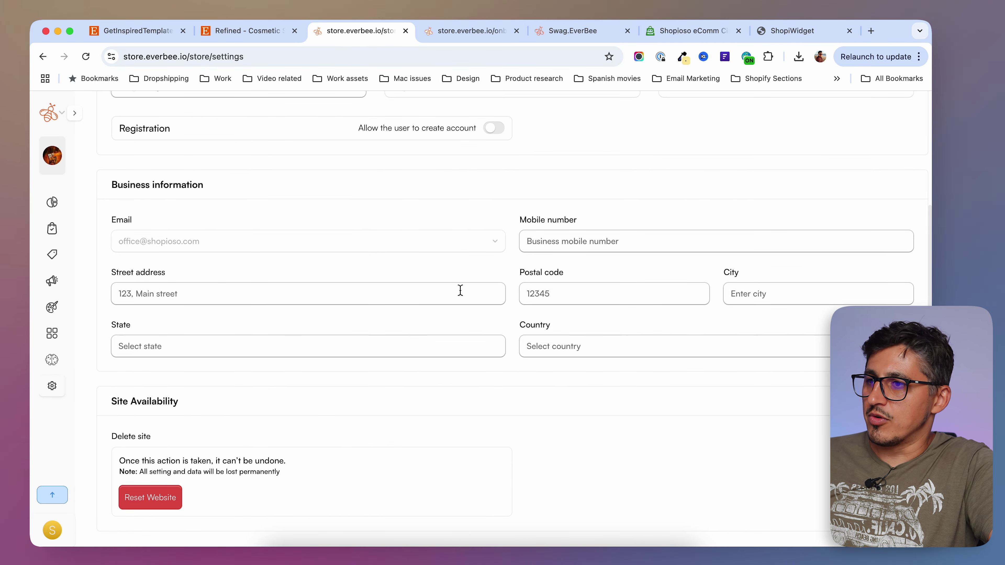
scroll(460, 289, "up", 5)
left_click(341, 162)
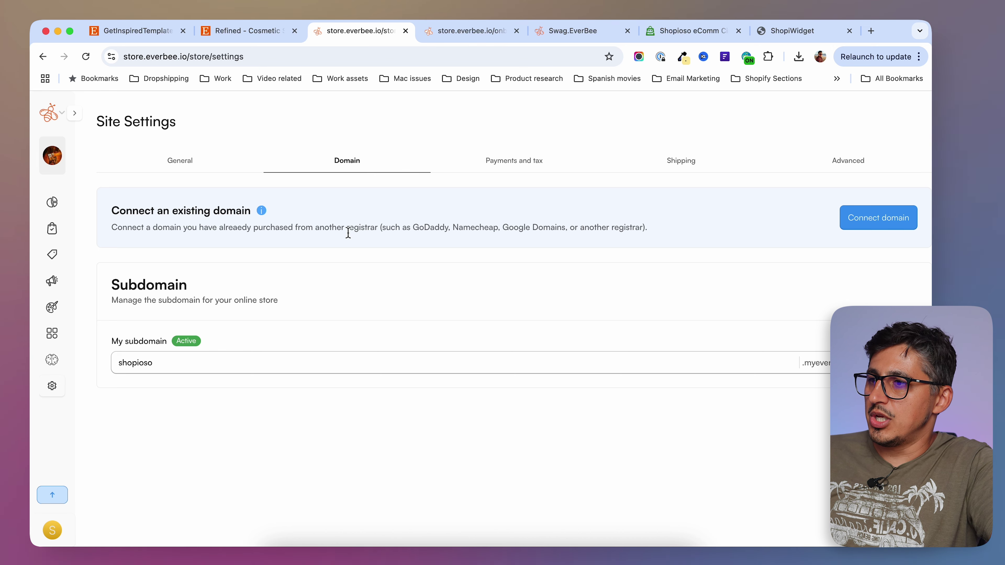
left_click(530, 170)
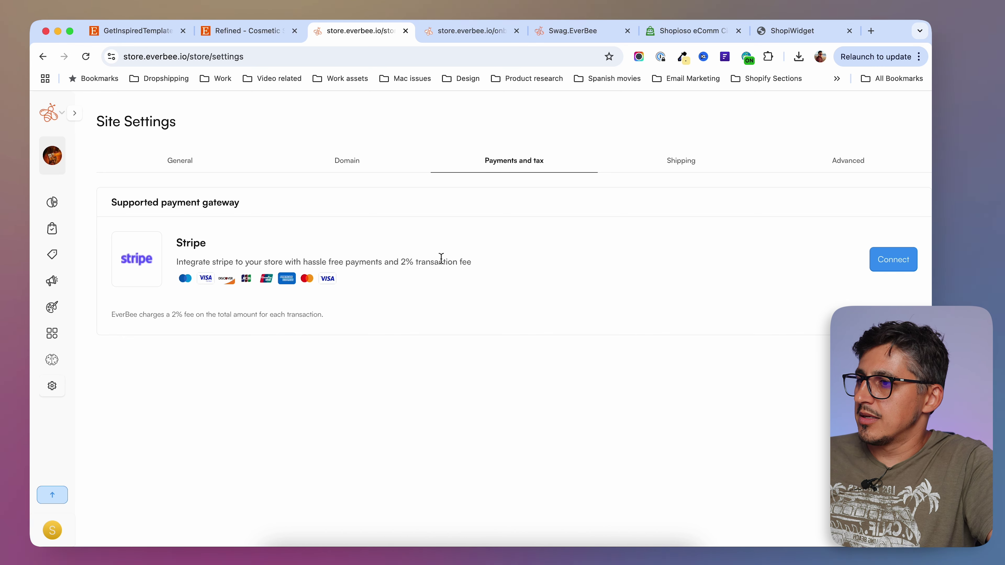
left_click(697, 176)
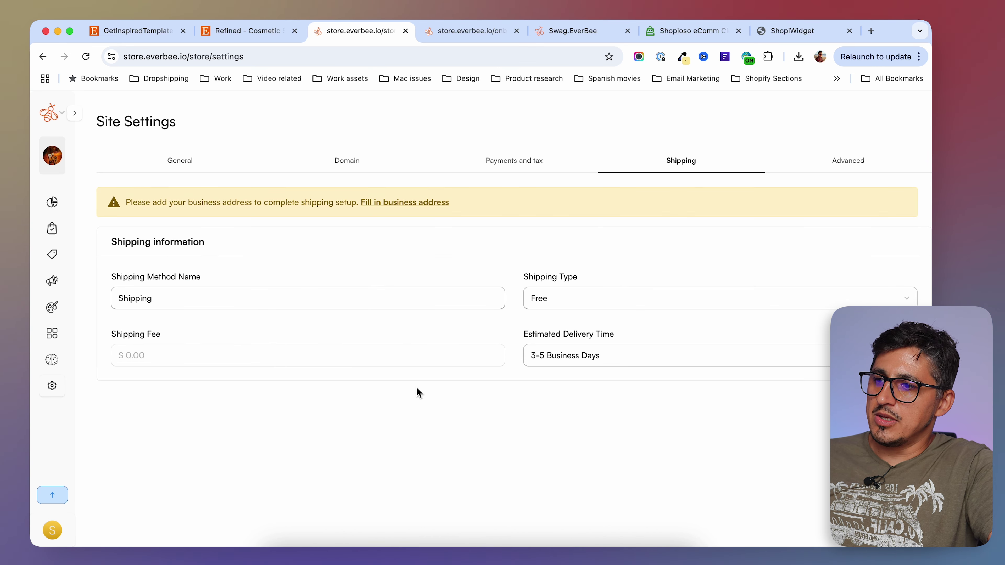
- Review the header scripts available in the advanced site settings, from Meta Pixel through to the custom script
left_click(841, 167)
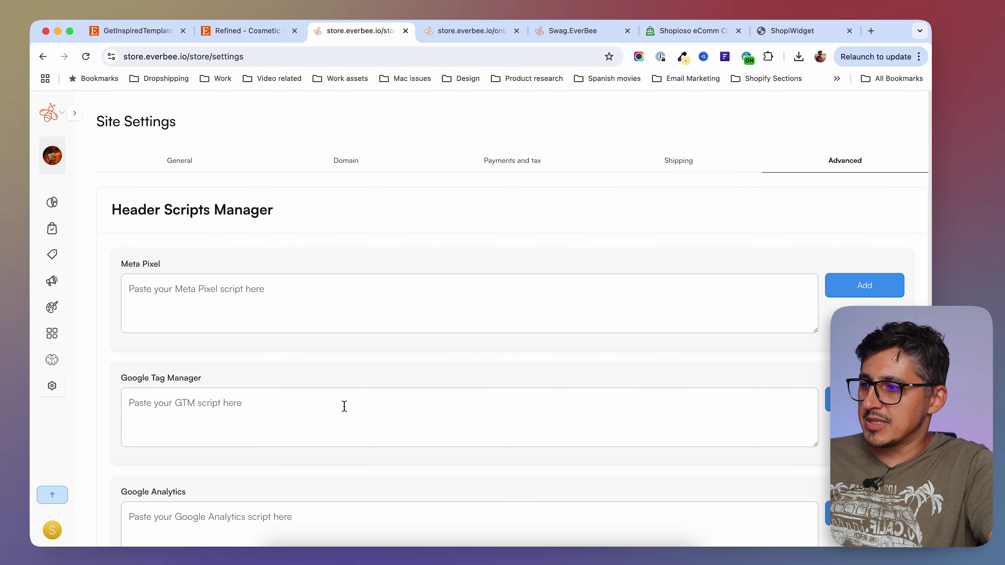
scroll(419, 388, "down", 5)
scroll(424, 392, "up", 3)
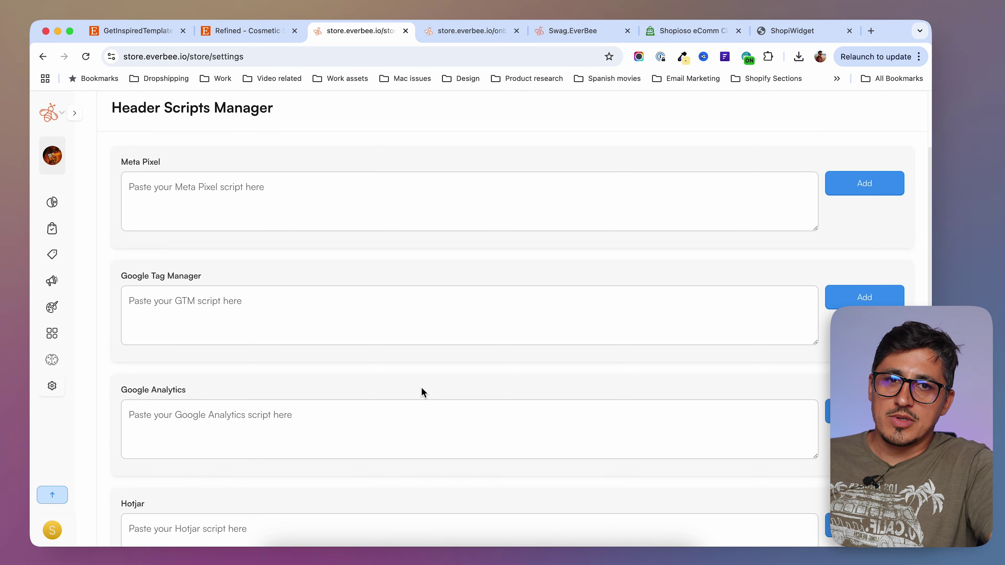
scroll(422, 392, "down", 7)
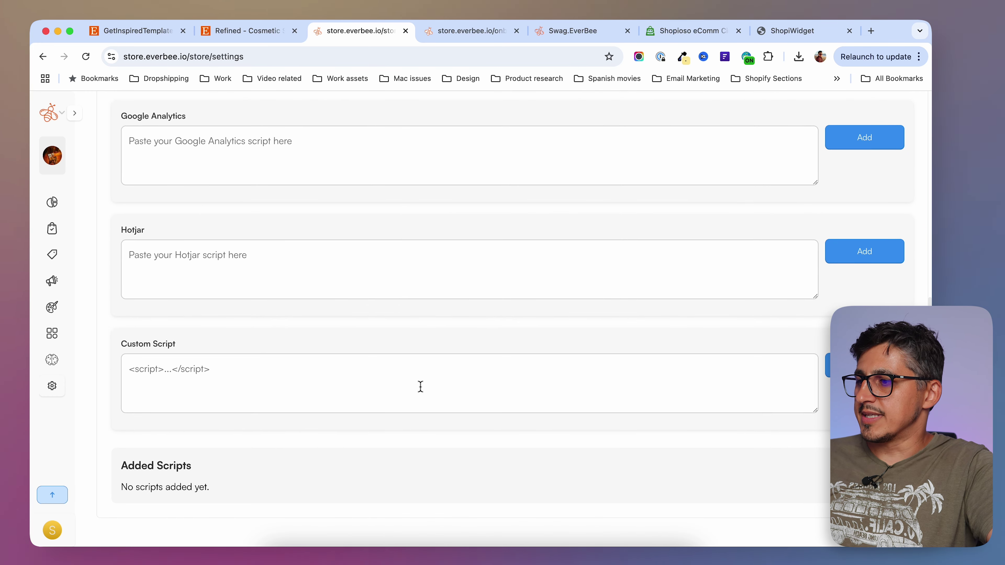
scroll(421, 386, "up", 10)
- Open the store dashboard and examine the setup guide, visitor, sales and revenue analytics, and the drop-off rate chart
left_click(54, 204)
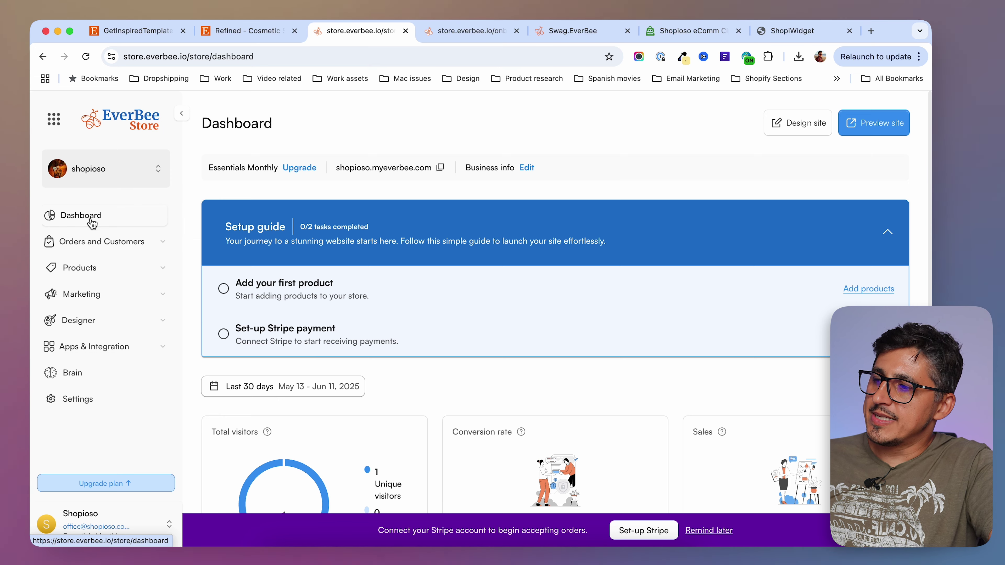
scroll(432, 376, "down", 2)
scroll(432, 376, "down", 1)
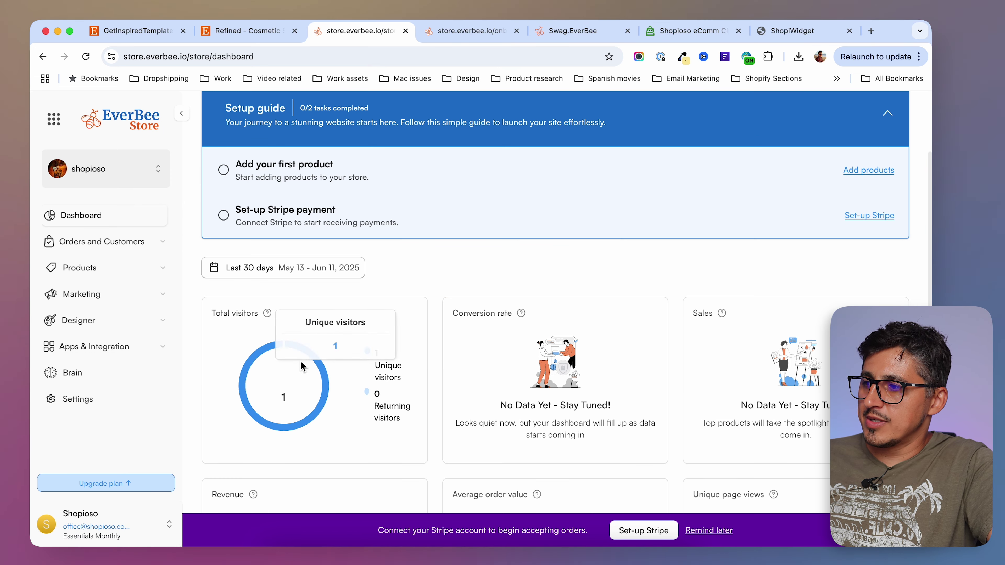
scroll(437, 304, "down", 6)
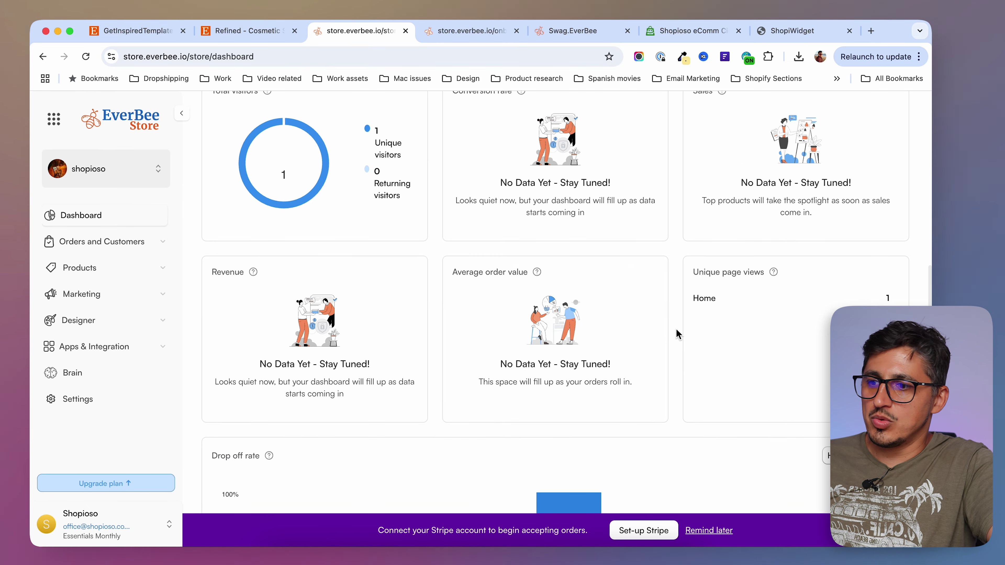
scroll(677, 334, "down", 3)
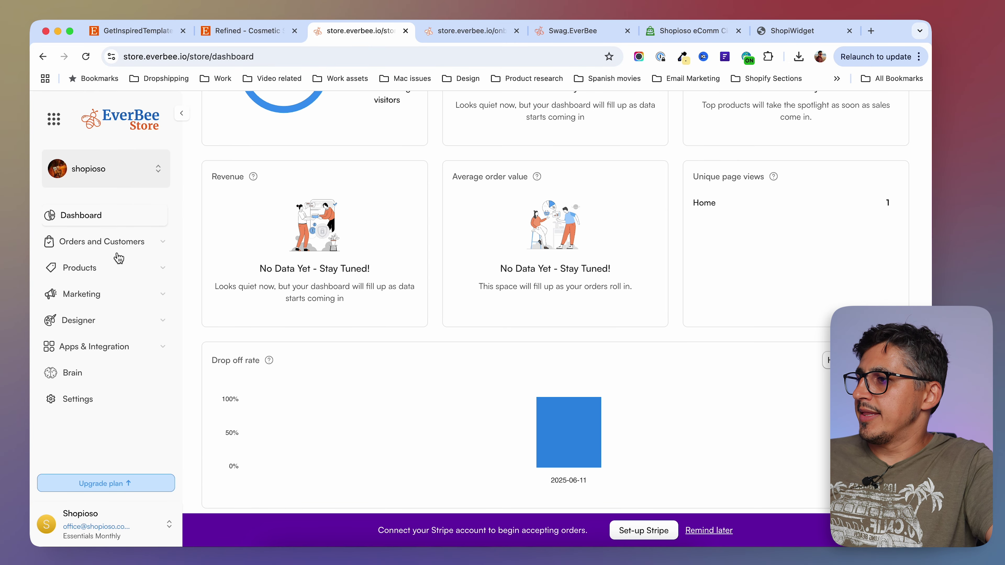
- View the store's orders and shipping list, followed by its customer list
left_click(101, 243)
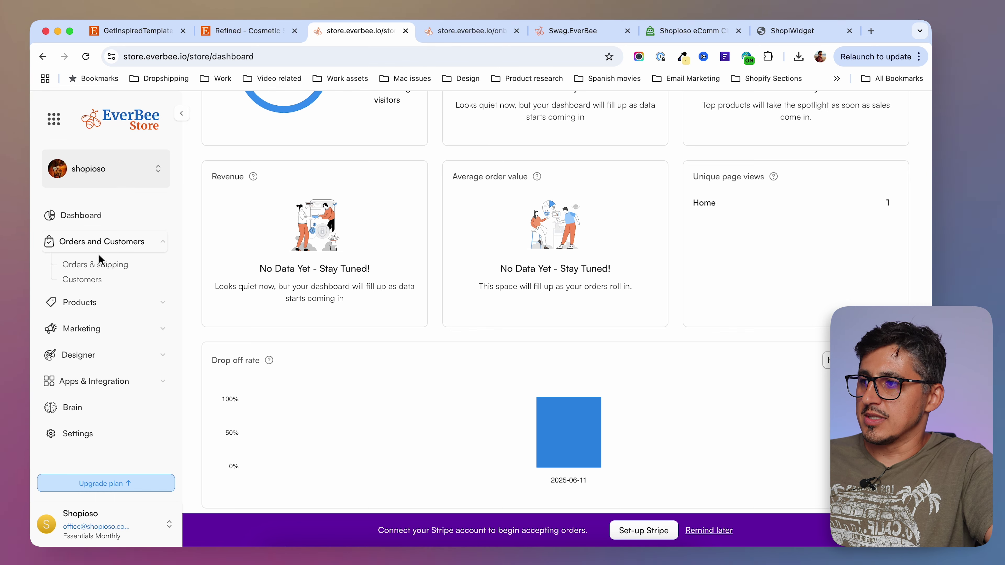
left_click(75, 272)
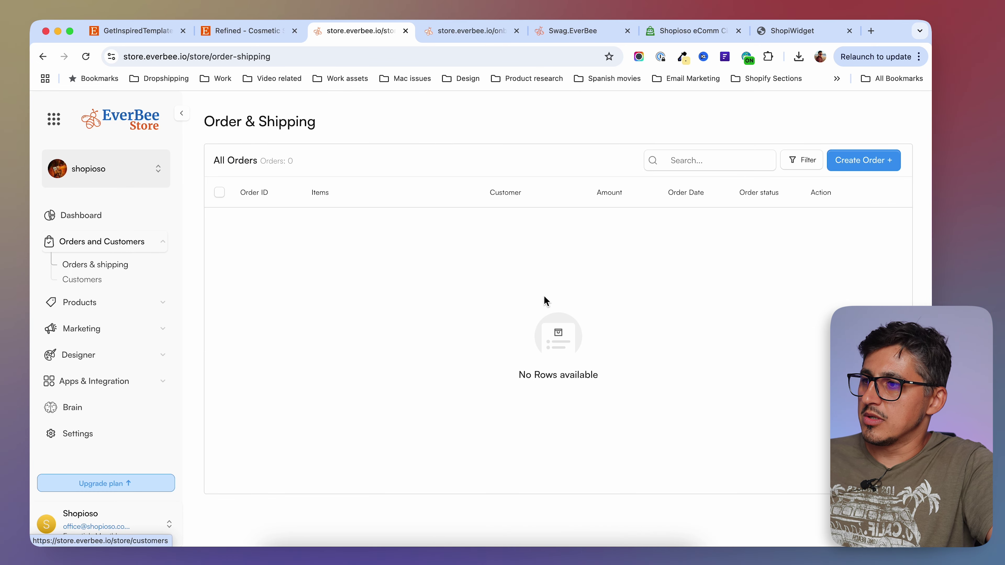
left_click(91, 282)
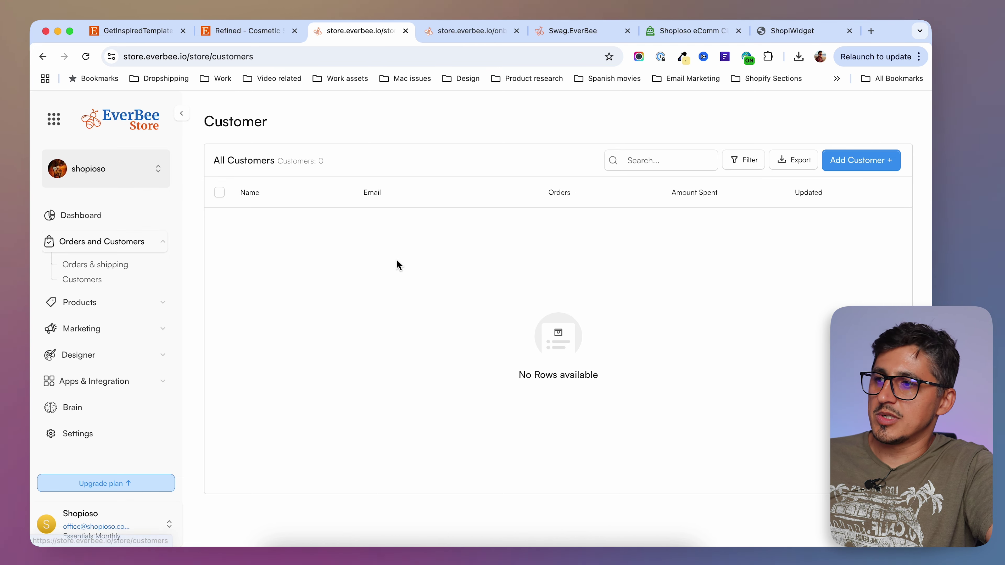
- Start adding a new store product and title it "Shopify Store 3d Video Intro Section"
left_click(98, 303)
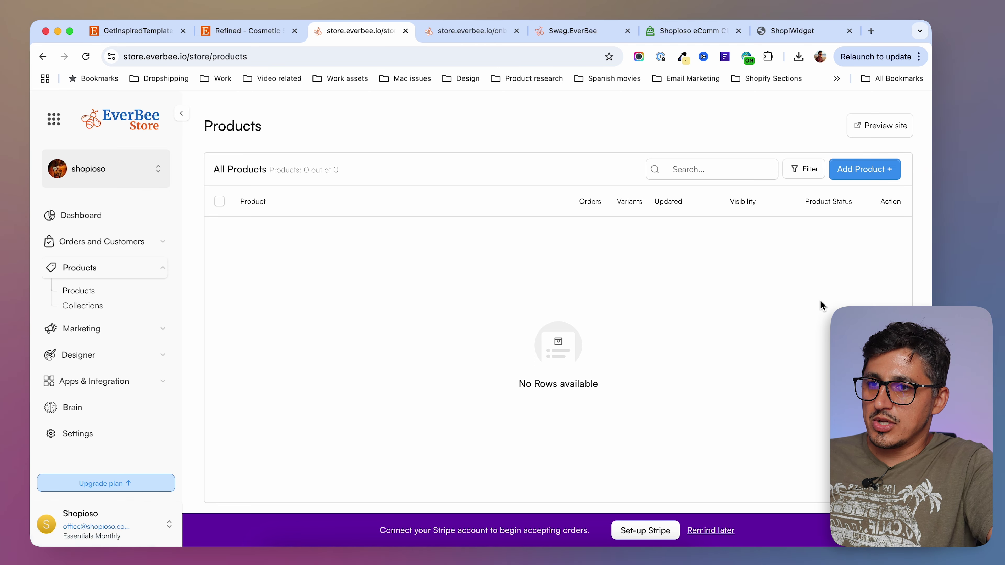
left_click(859, 174)
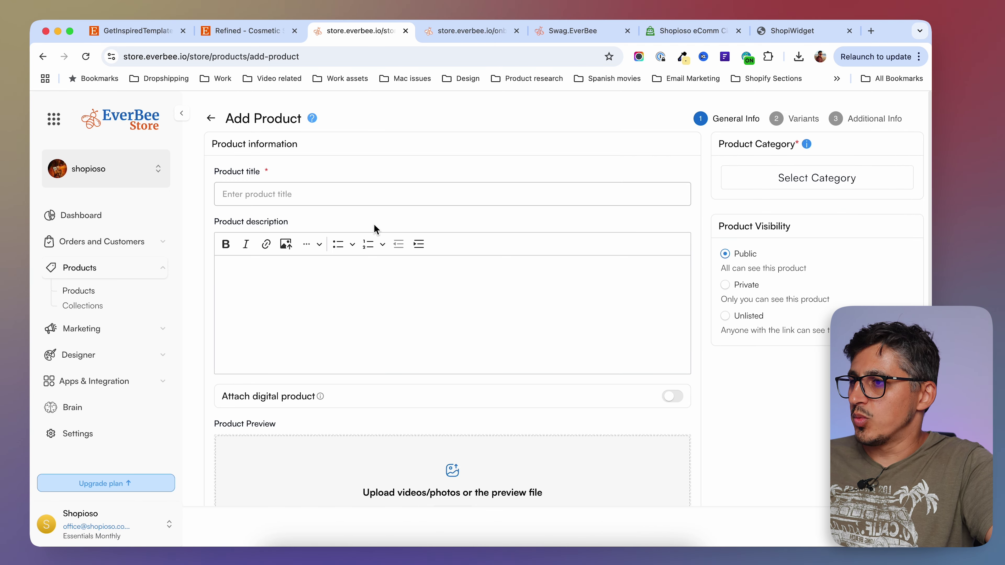
scroll(709, 382, "down", 2)
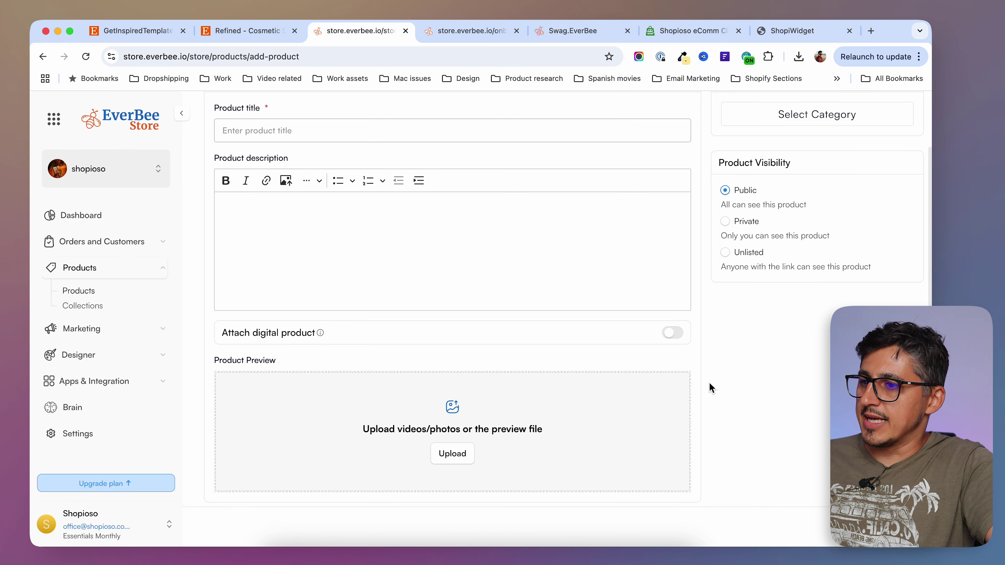
scroll(732, 404, "up", 2)
left_click(253, 194)
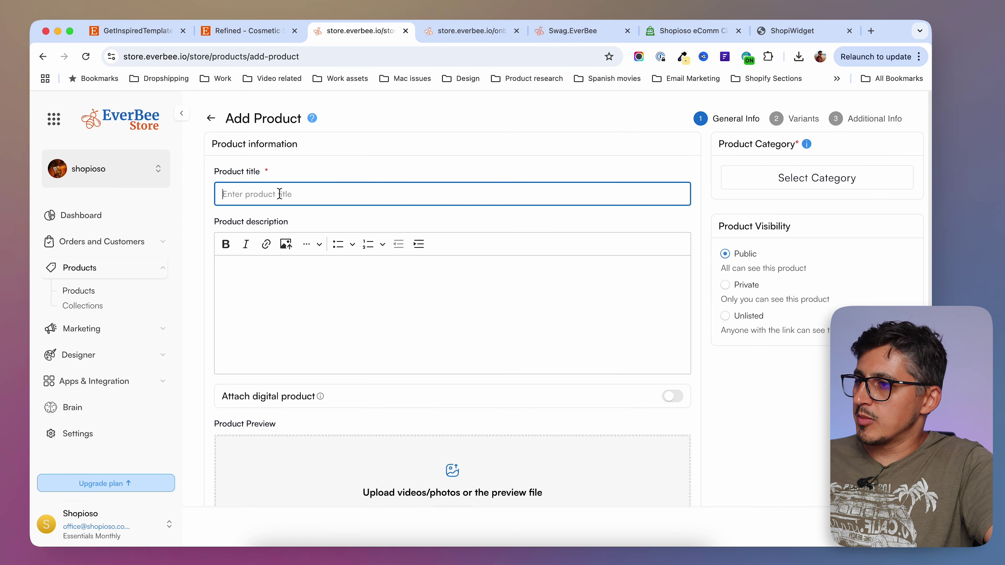
type("Shopify Store 3d Video Intro Section")
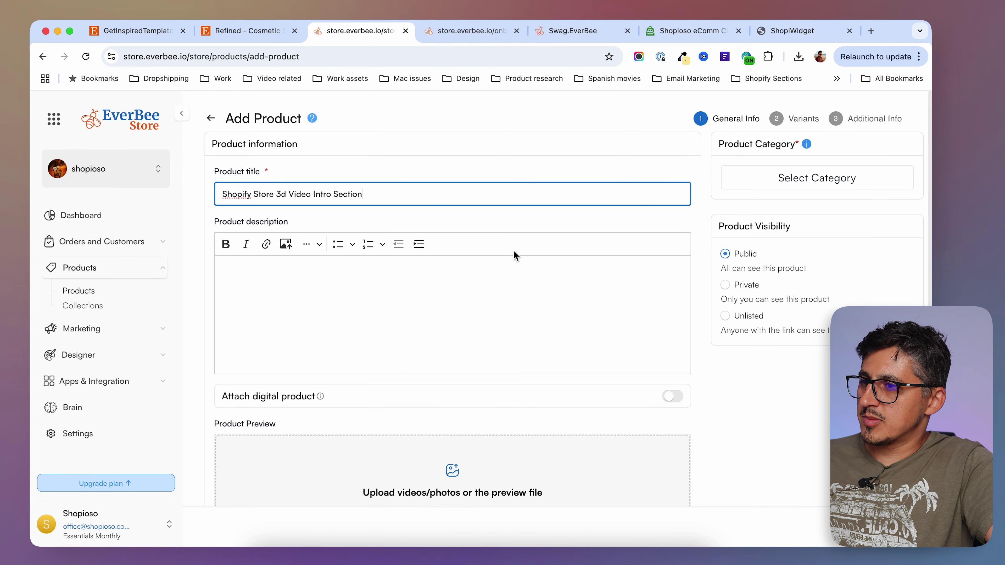
left_click(482, 220)
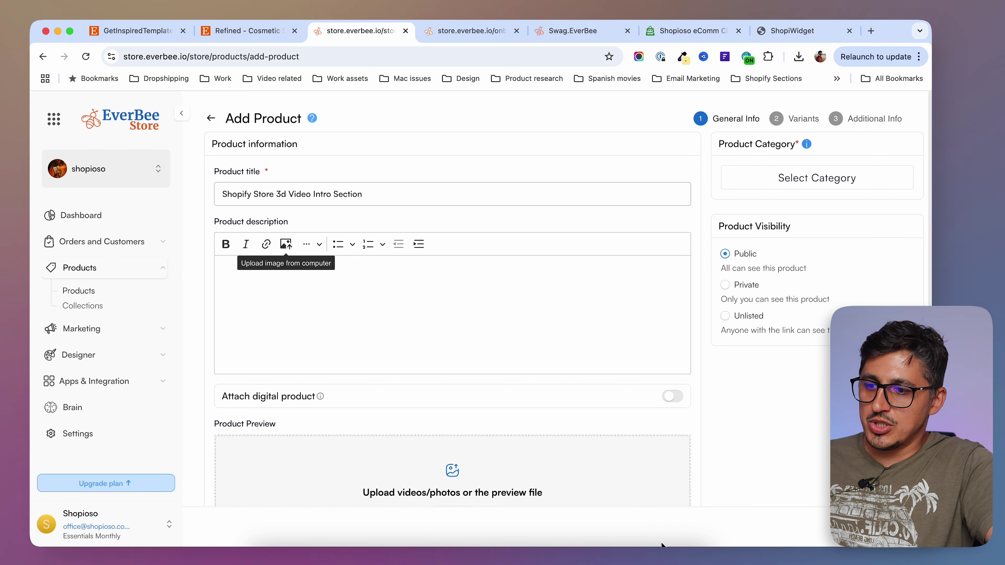
- Copy the listing text from etsy listing.rtf into the product description and check its formatting through to the end
left_click(658, 554)
left_click_drag(599, 180, 673, 427)
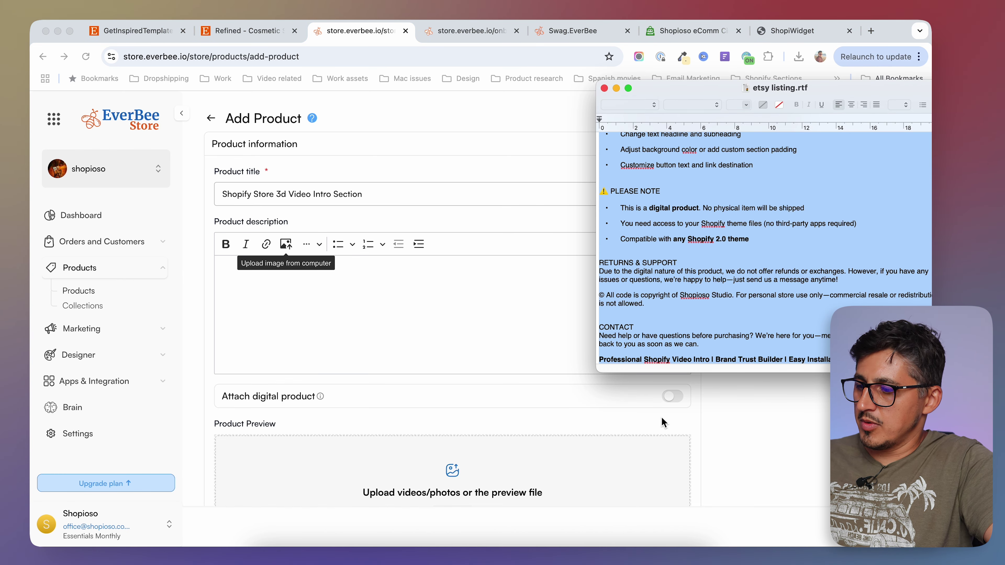
left_click(331, 315)
left_click(354, 287)
key("super+v")
scroll(353, 313, "up", 10)
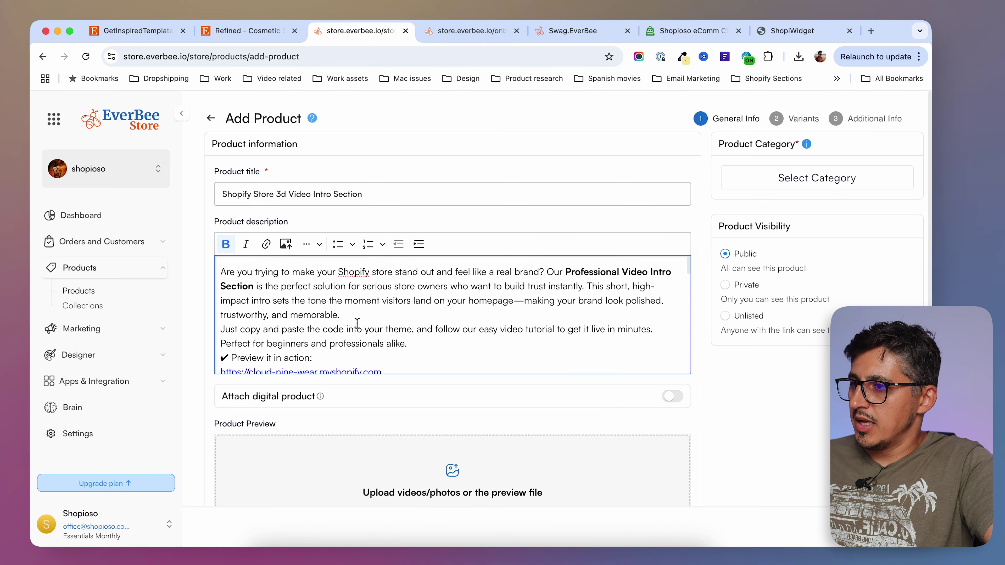
scroll(357, 323, "down", 5)
left_click(236, 308)
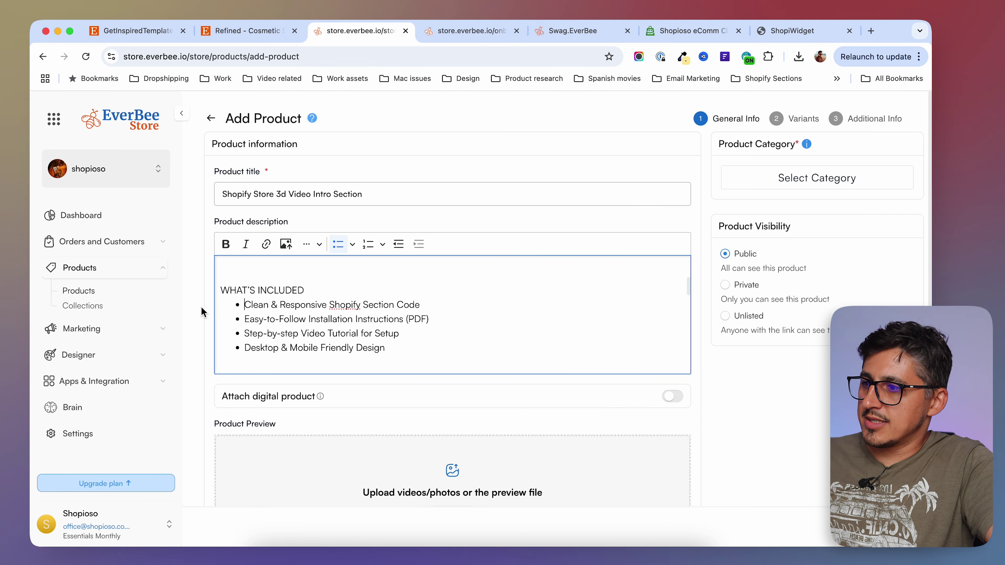
scroll(360, 315, "down", 3)
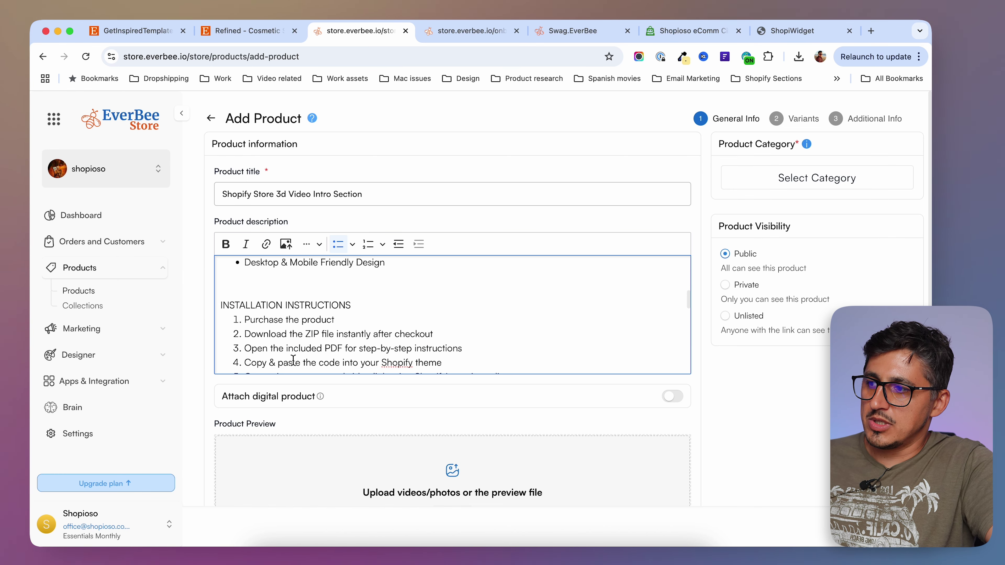
scroll(340, 334, "down", 3)
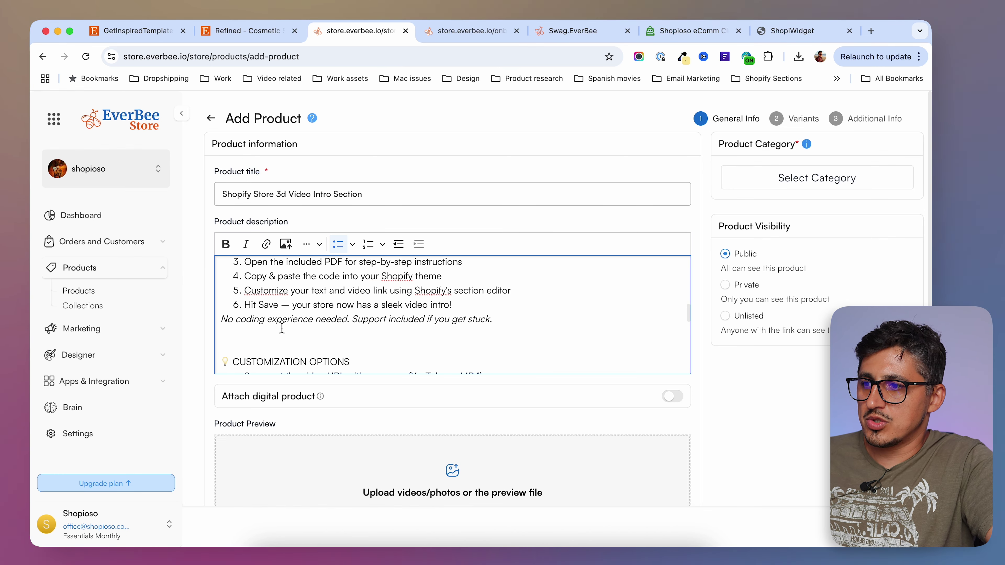
scroll(282, 328, "down", 10)
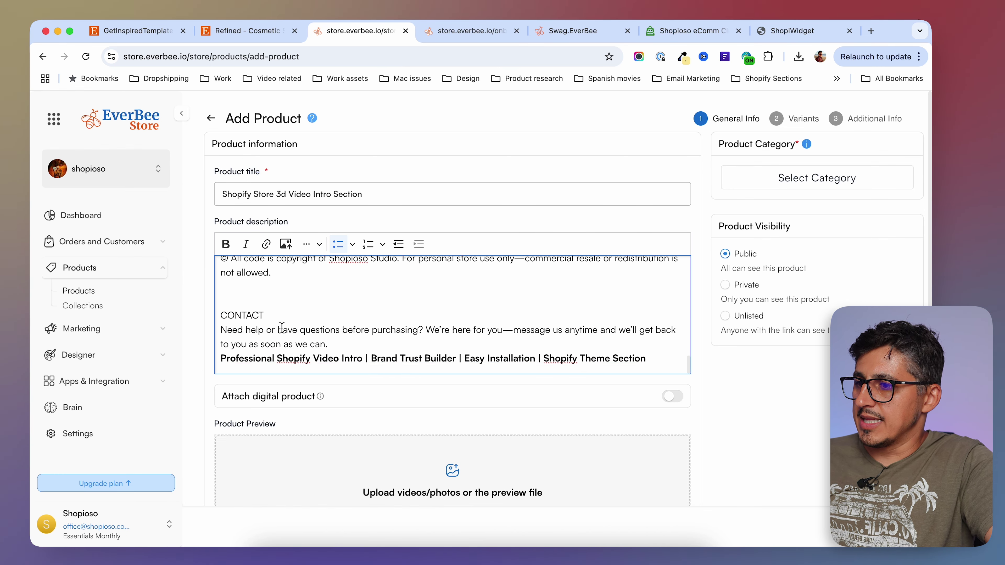
- Upload the two product preview images and make the "Video Intro Section" image the first one
scroll(282, 328, "down", 3)
scroll(407, 436, "up", 1)
scroll(435, 451, "down", 1)
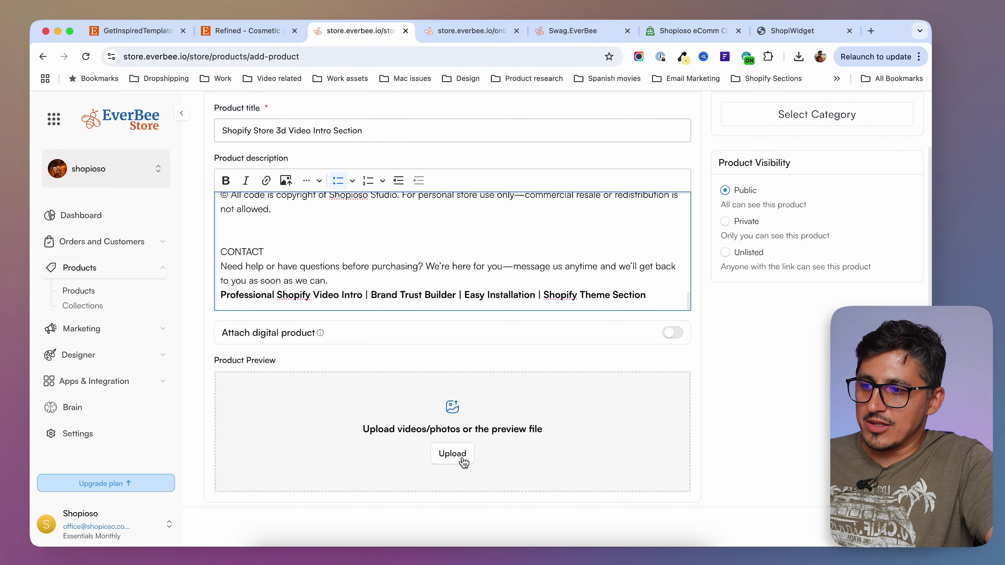
left_click(453, 454)
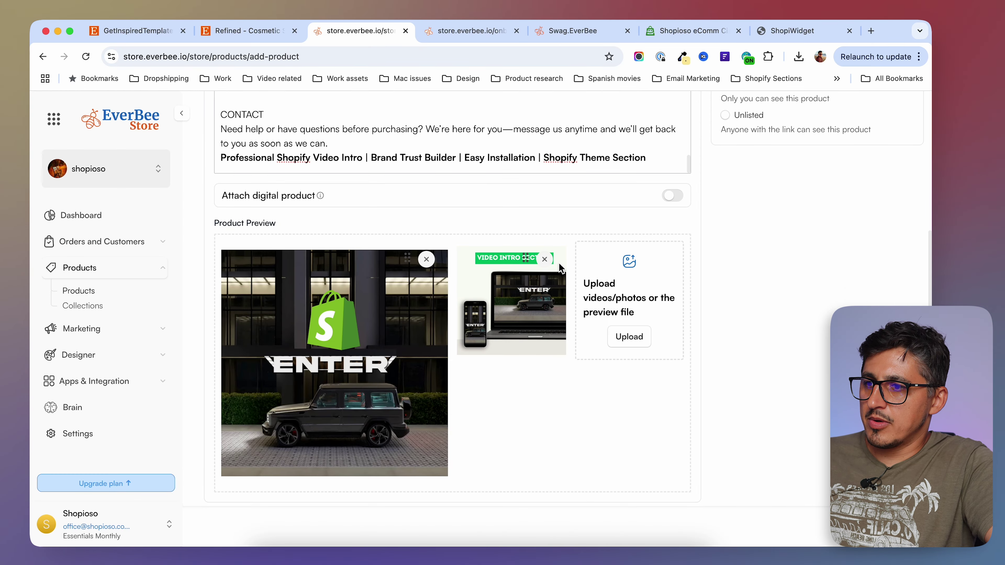
left_click_drag(526, 262, 357, 281)
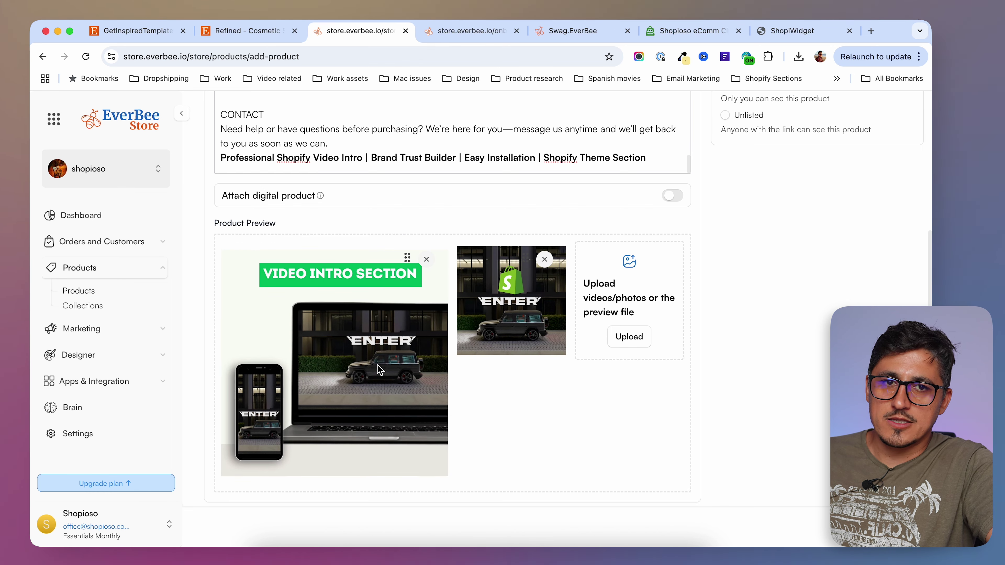
scroll(526, 416, "up", 5)
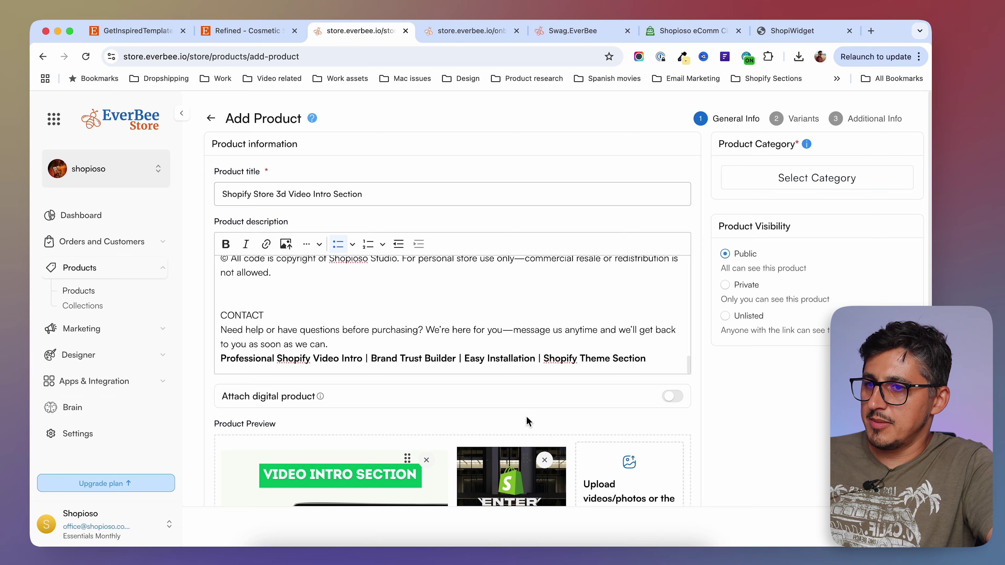
scroll(558, 393, "down", 5)
scroll(633, 412, "up", 5)
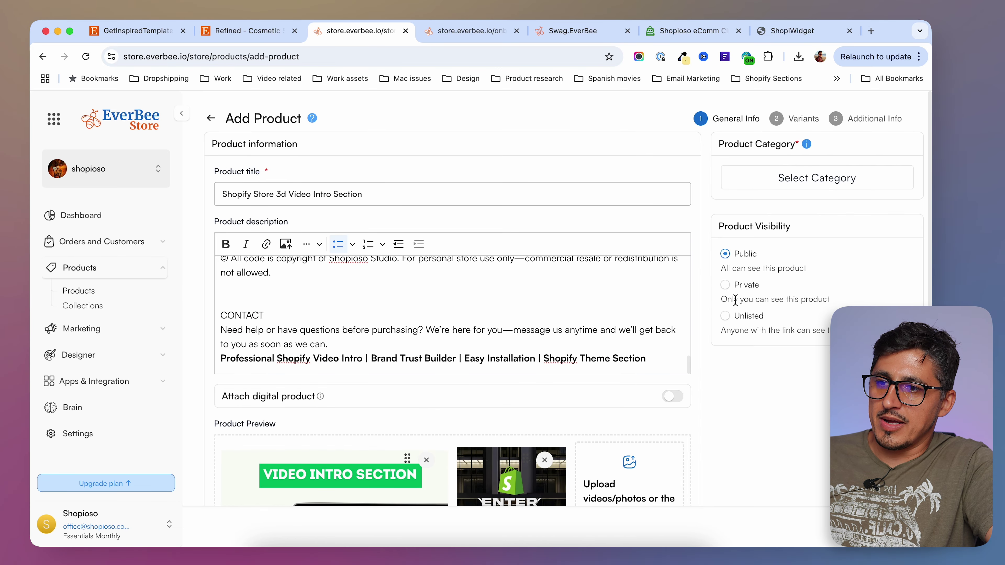
- Go through the required product category selection and continue to the Variants stage
left_click(817, 179)
left_click(816, 502)
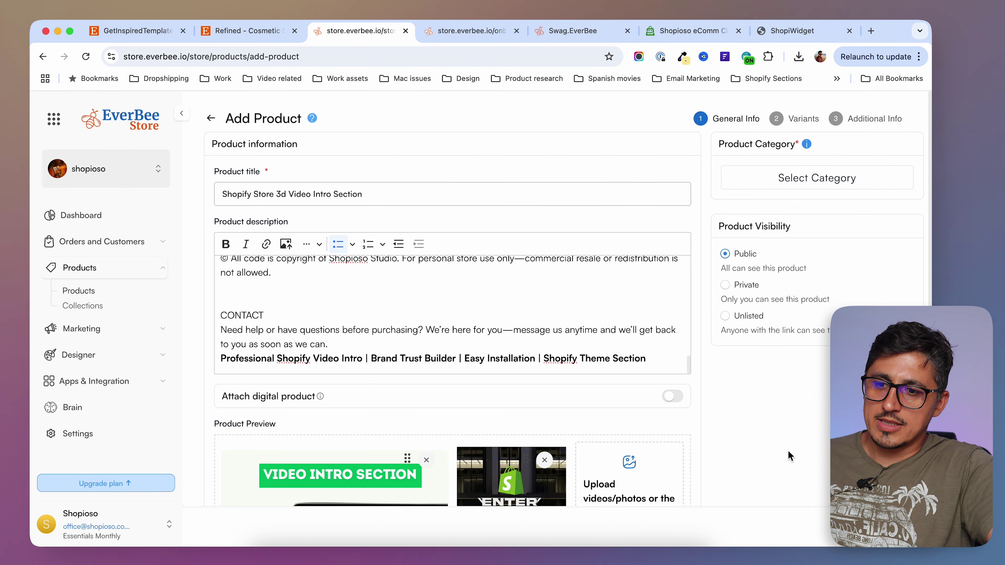
scroll(790, 451, "down", 3)
scroll(798, 451, "down", 3)
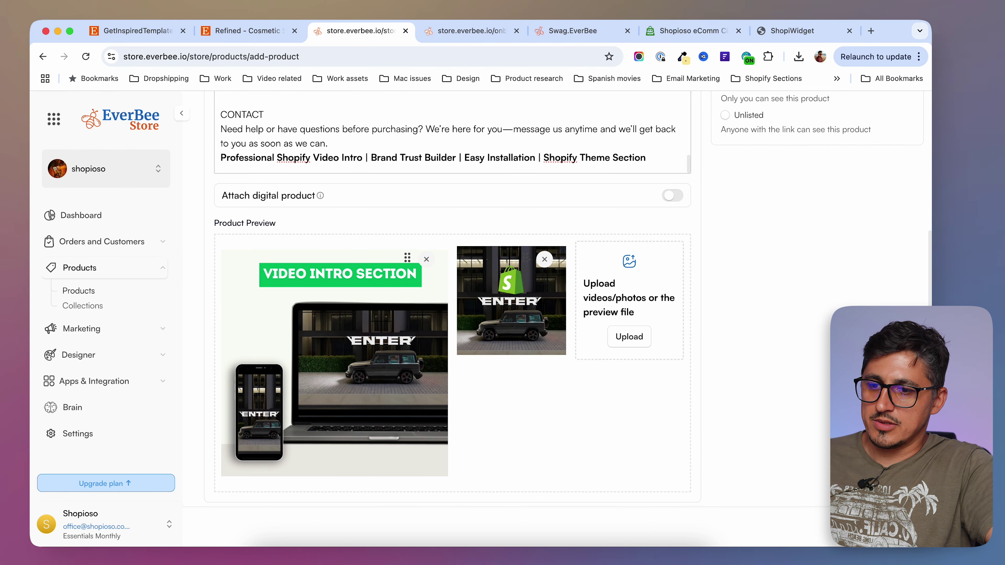
left_click(867, 489)
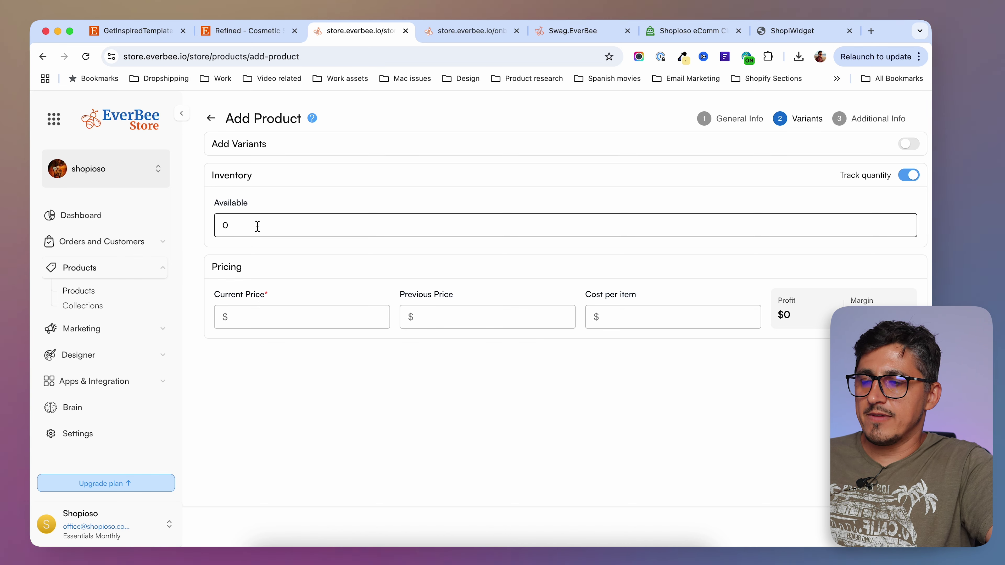
- Set the product's available inventory to 999
left_click_drag(256, 228, 154, 214)
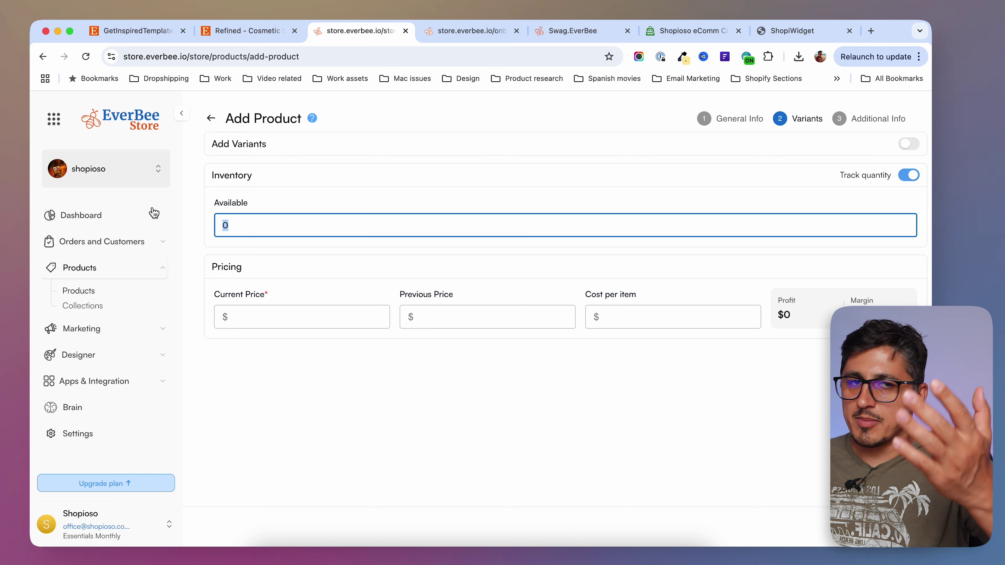
type("999")
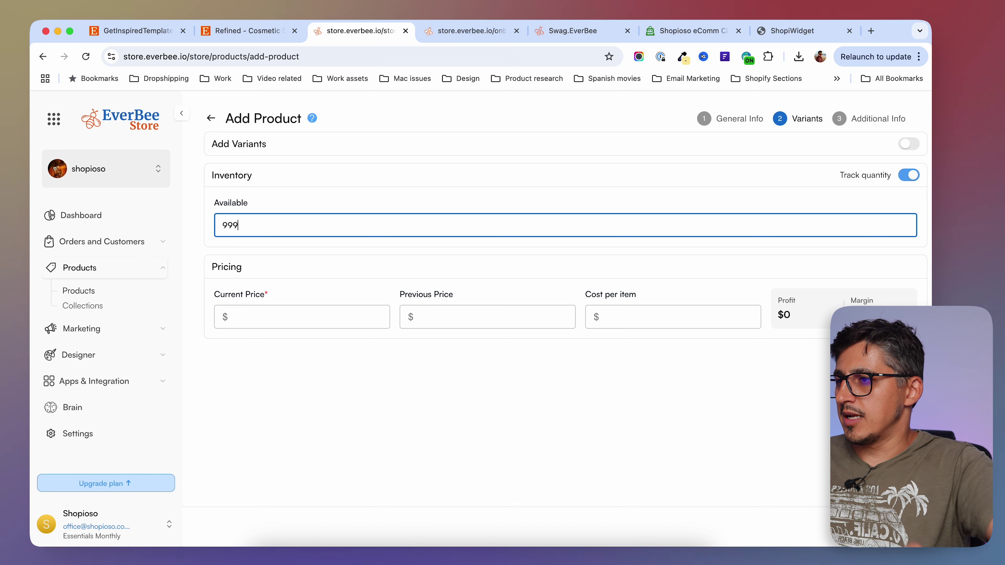
left_click(341, 262)
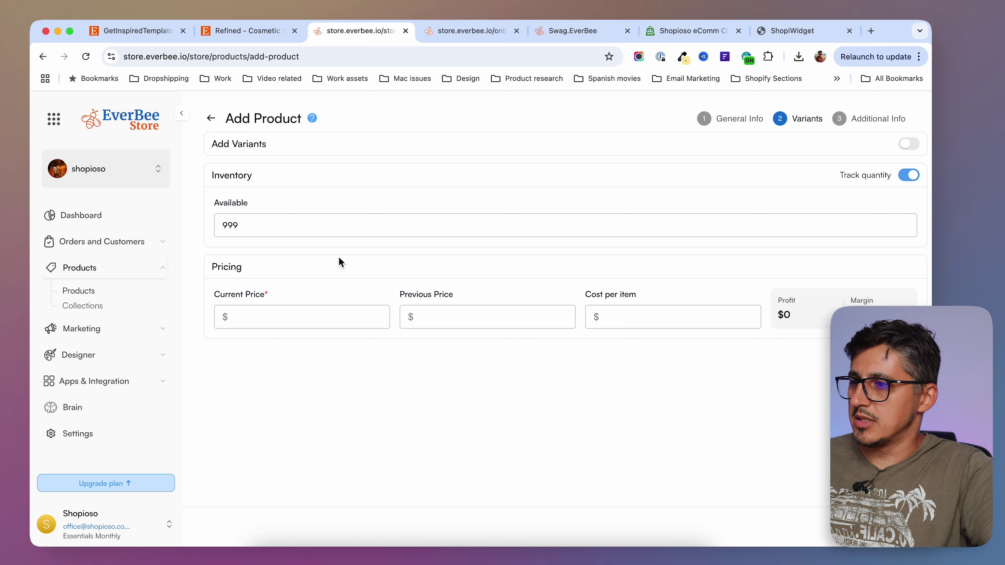
- Set the current price to $25 and the previous price to $59, then continue to Additional Info
left_click(304, 323)
type("25")
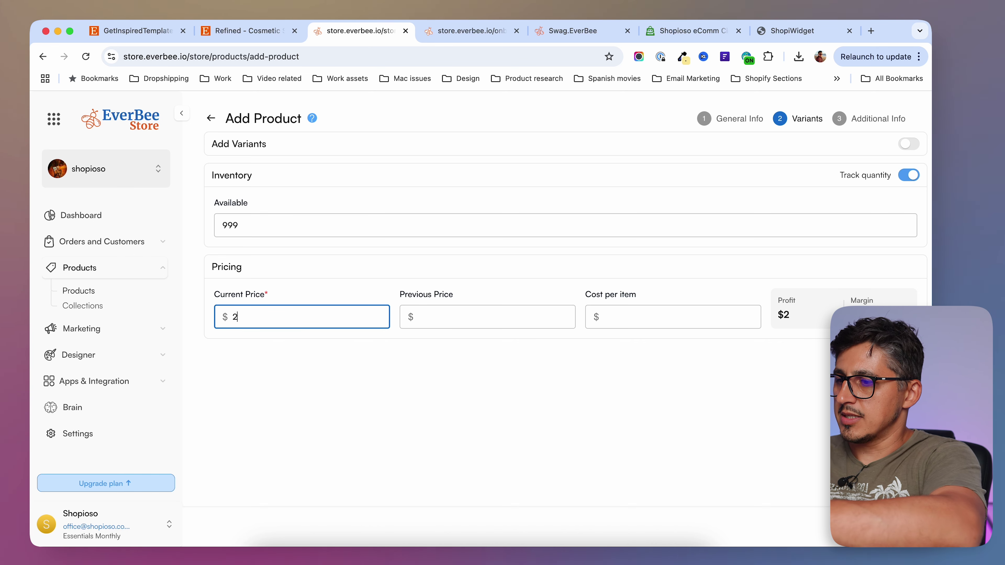
left_click(504, 421)
left_click(505, 322)
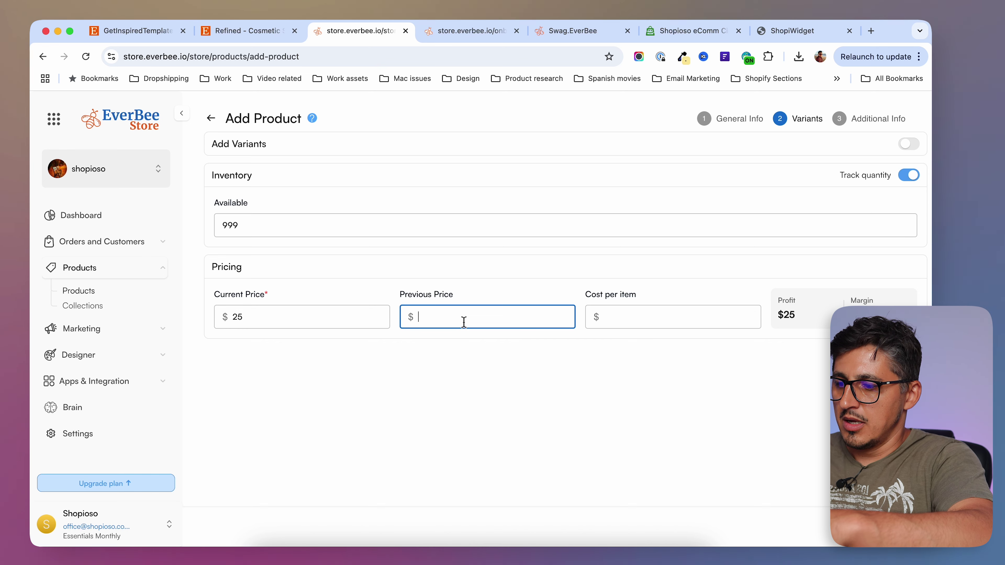
type("59")
left_click(671, 319)
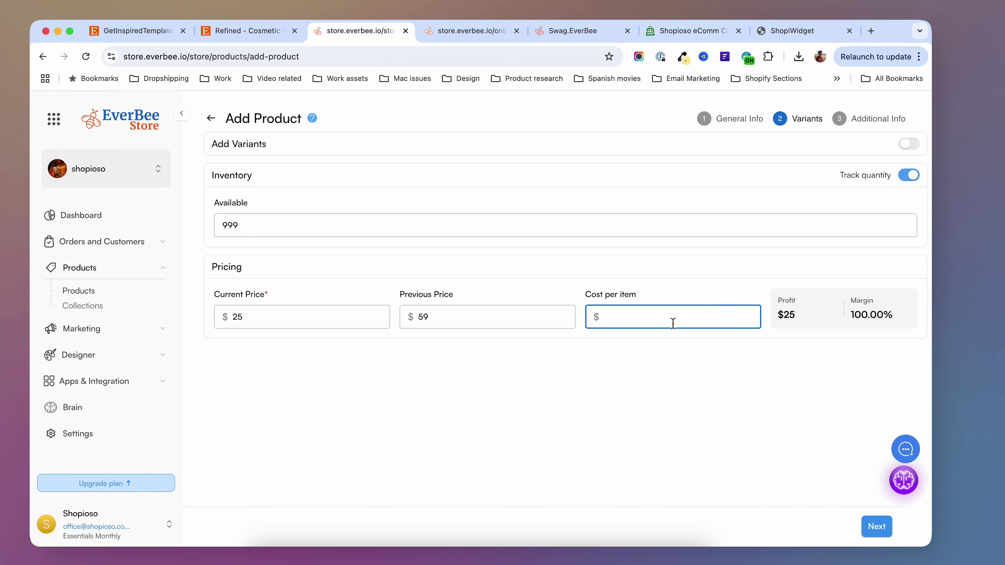
left_click(877, 527)
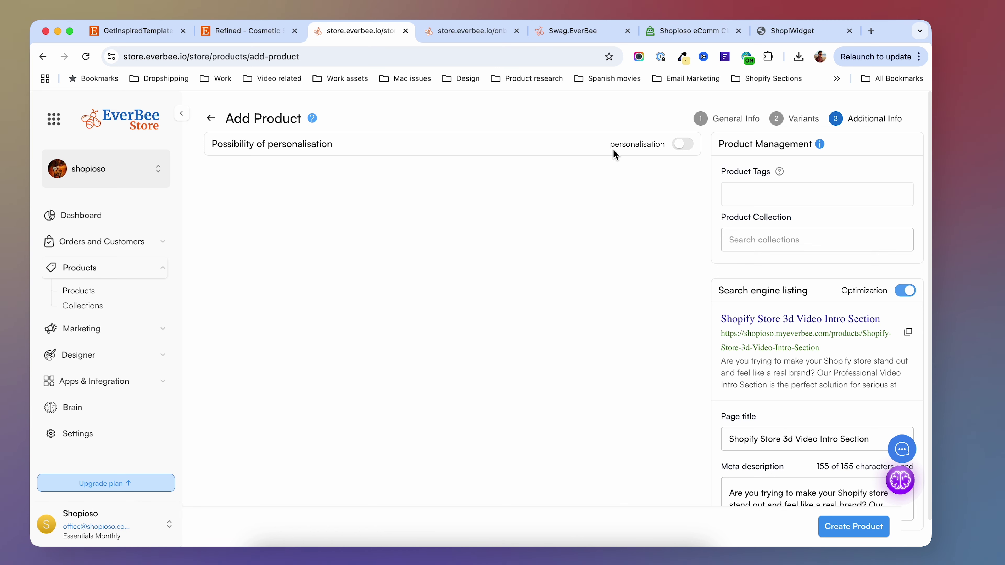
- Enable product personalisation to view its buyer instruction options, and switch it off again
left_click(684, 145)
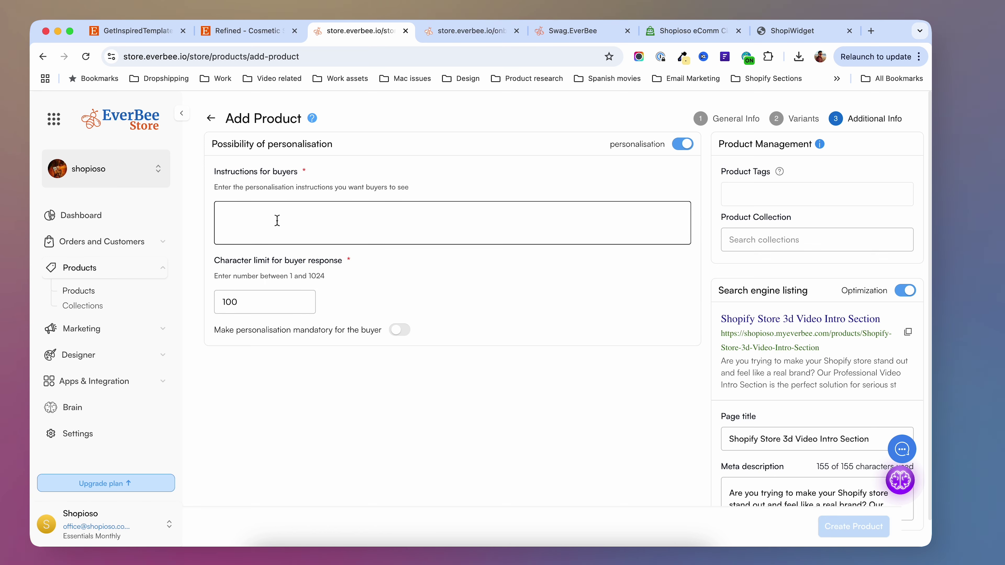
left_click(677, 146)
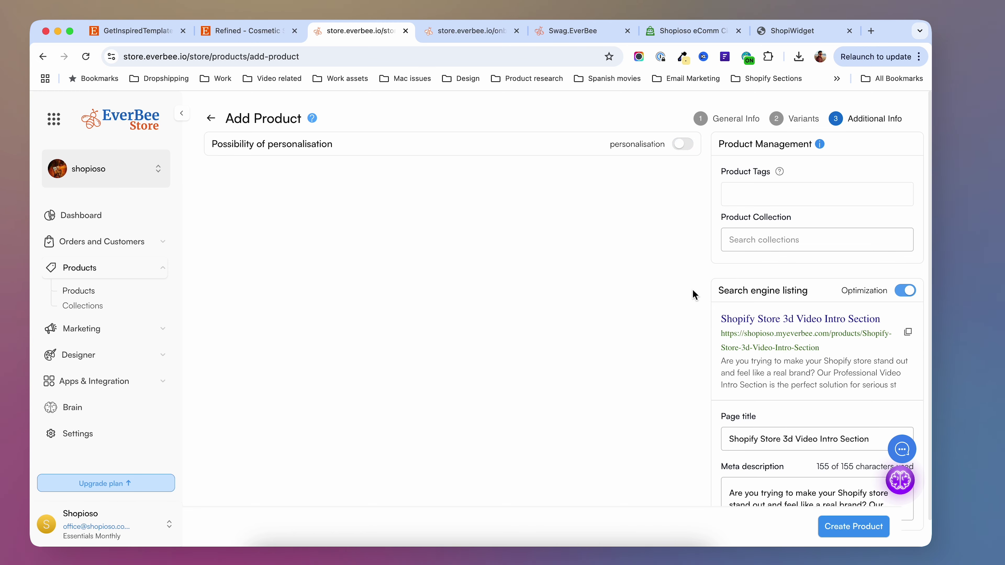
- Review the product's search engine listing, page title and meta description, and create the product
scroll(696, 296, "down", 2)
scroll(840, 365, "down", 1)
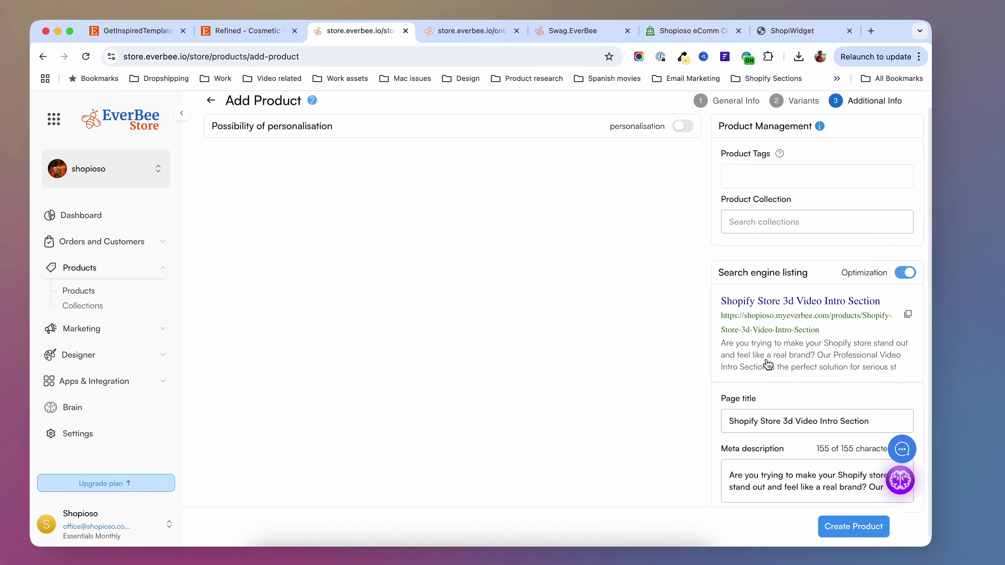
scroll(743, 367, "down", 1)
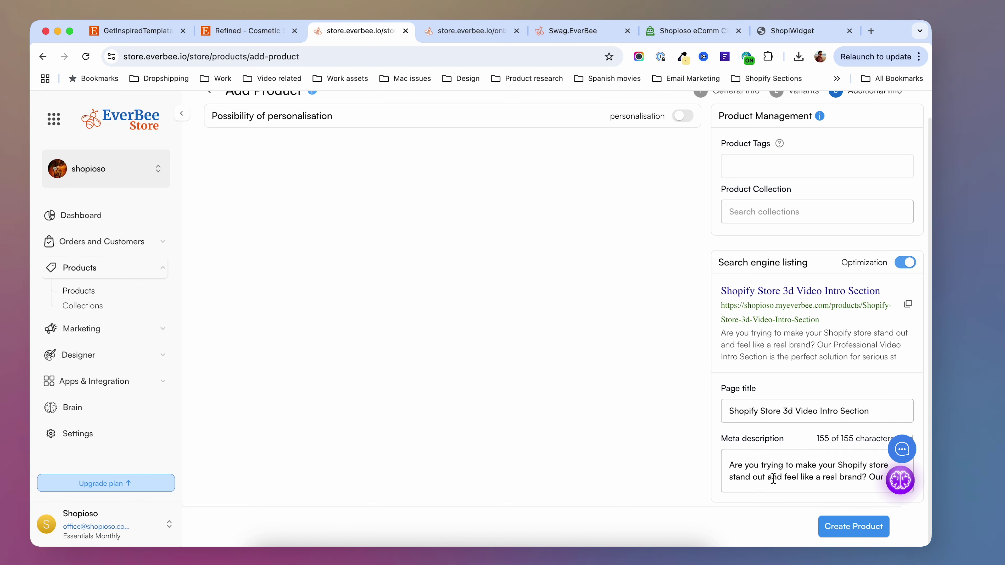
left_click(855, 527)
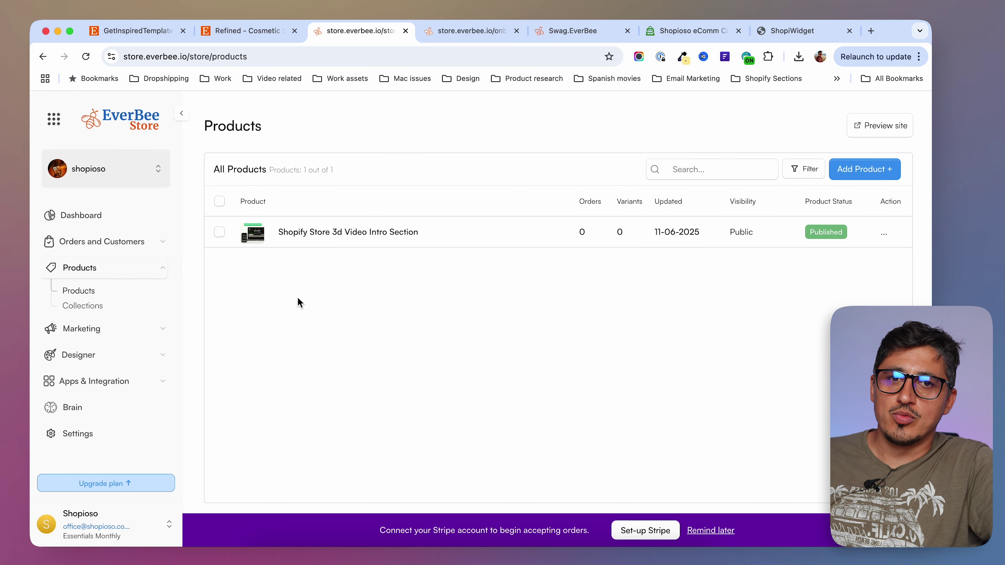
- View the store's collections list and the email marketing dashboard
left_click(86, 313)
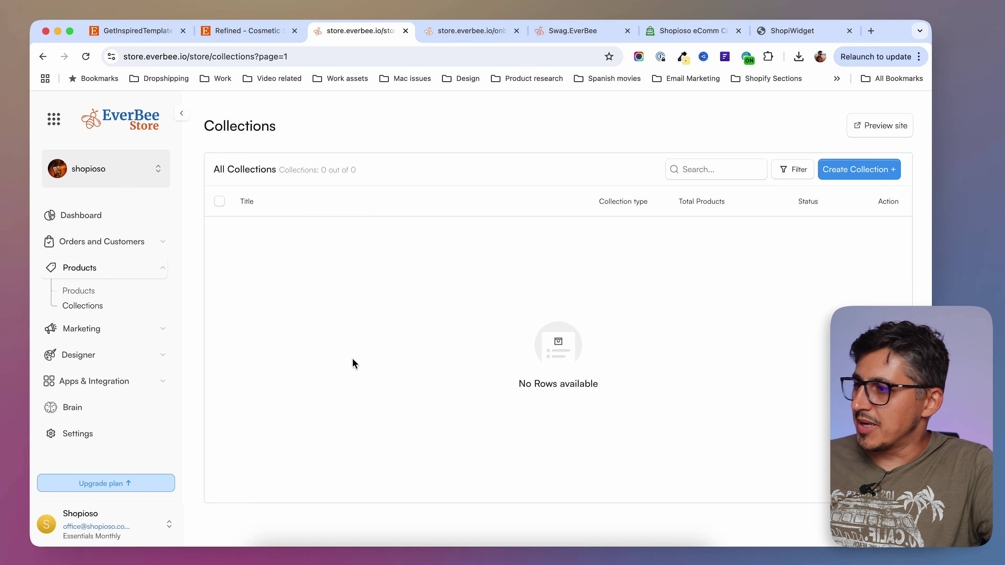
left_click(97, 330)
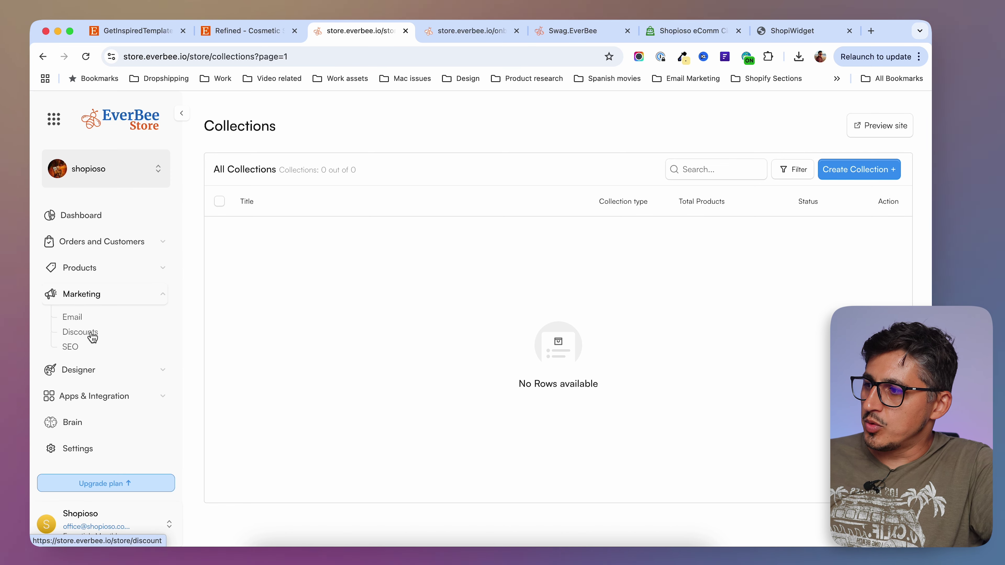
left_click(78, 318)
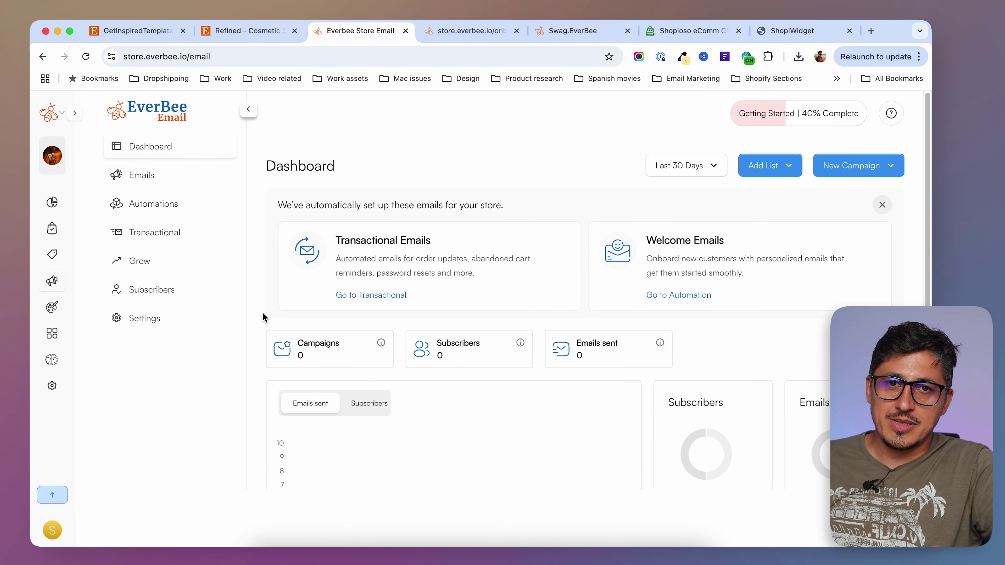
- View the store's discounts list and the search engine visibility of its pages
mouse_move(44, 292)
left_click(119, 293)
left_click(87, 337)
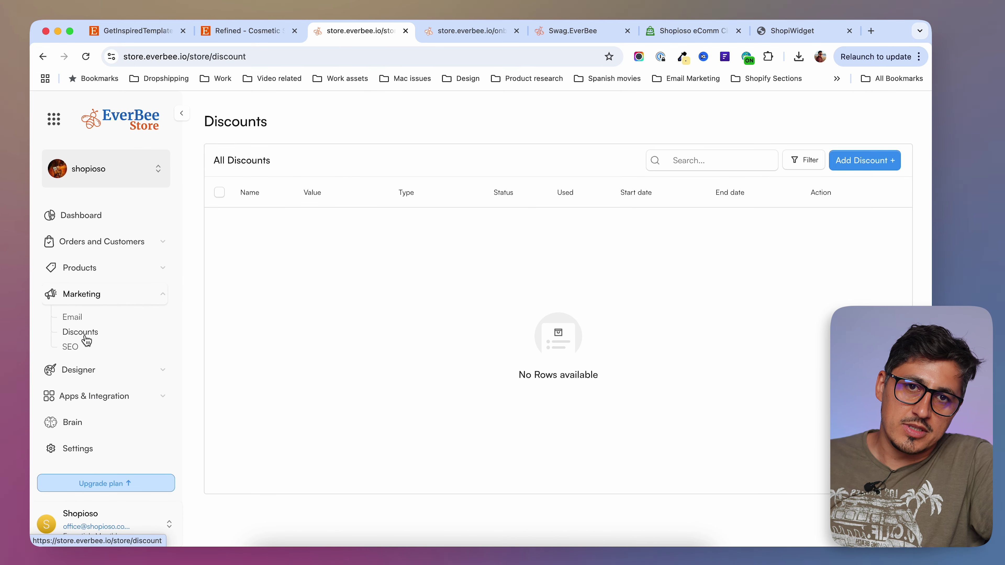
left_click(73, 350)
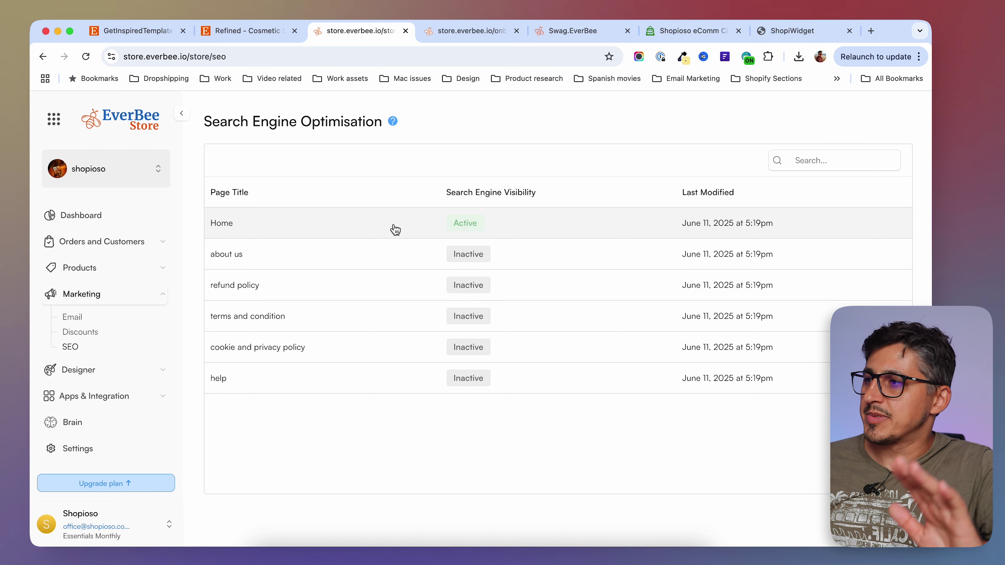
- Open the home page in the website builder and bring up the Hero section's content settings
left_click(142, 370)
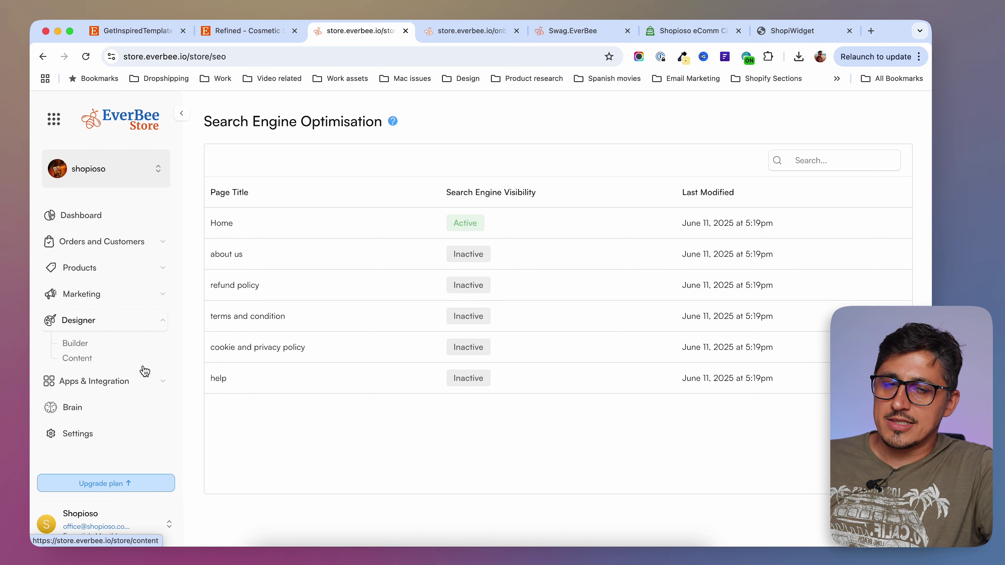
left_click(82, 350)
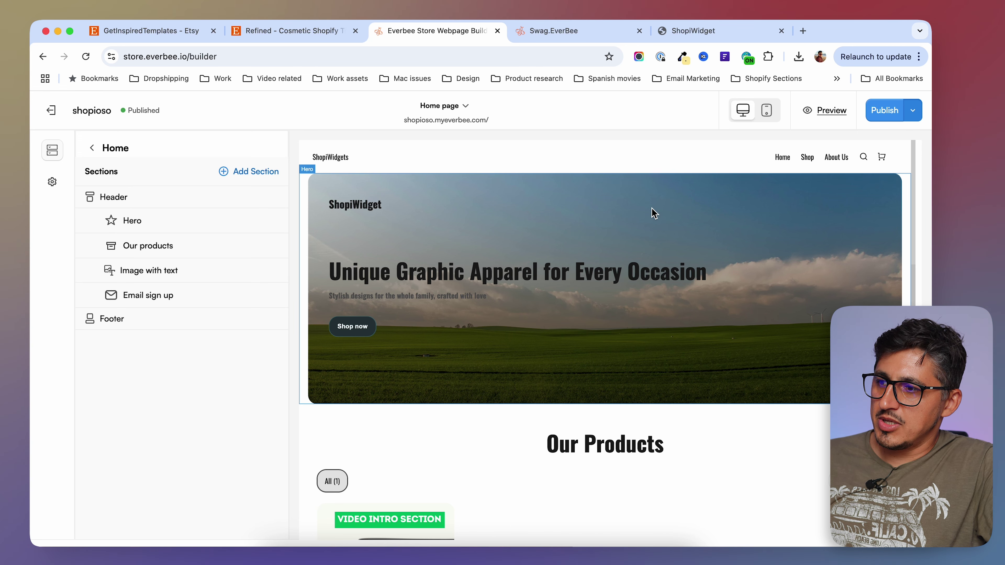
left_click(162, 223)
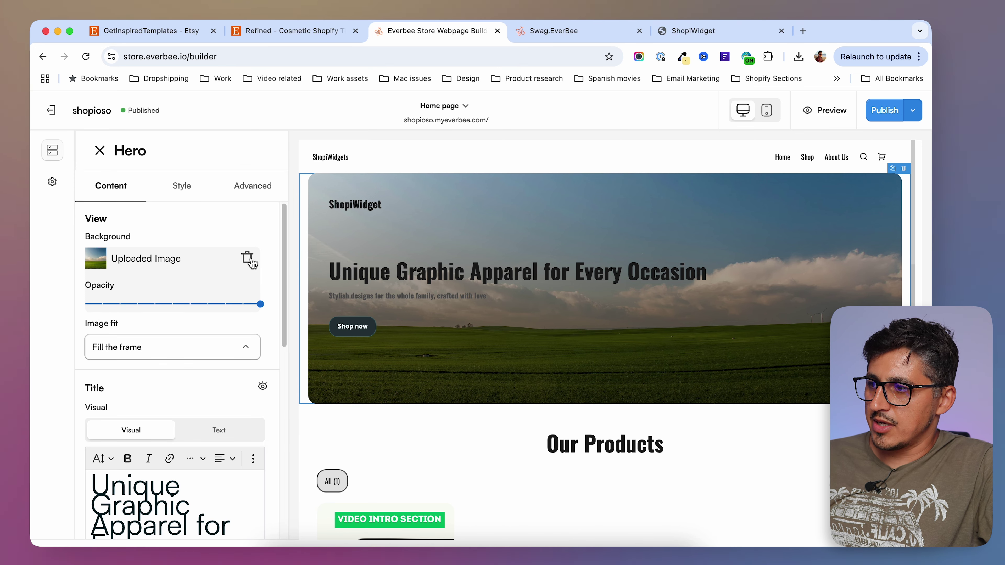
- Remove the Hero section's background image and switch its layout to Layout 4
left_click(248, 258)
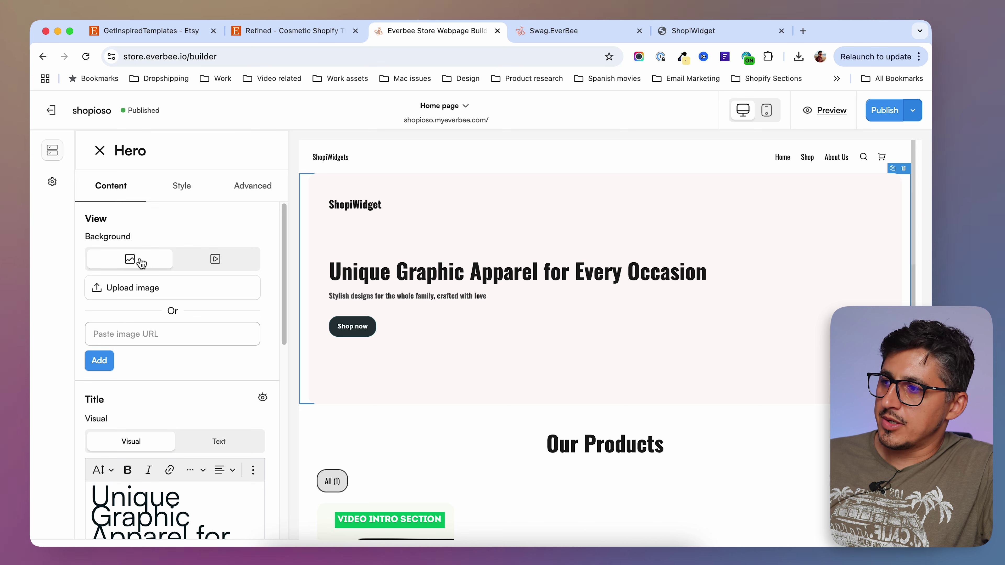
left_click(268, 189)
left_click(252, 246)
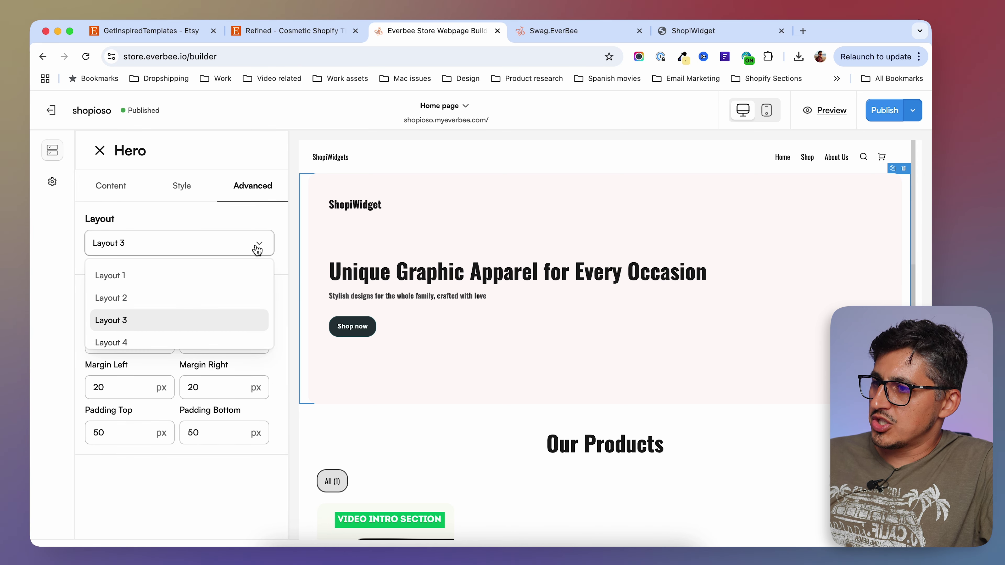
scroll(153, 327, "down", 1)
left_click(149, 324)
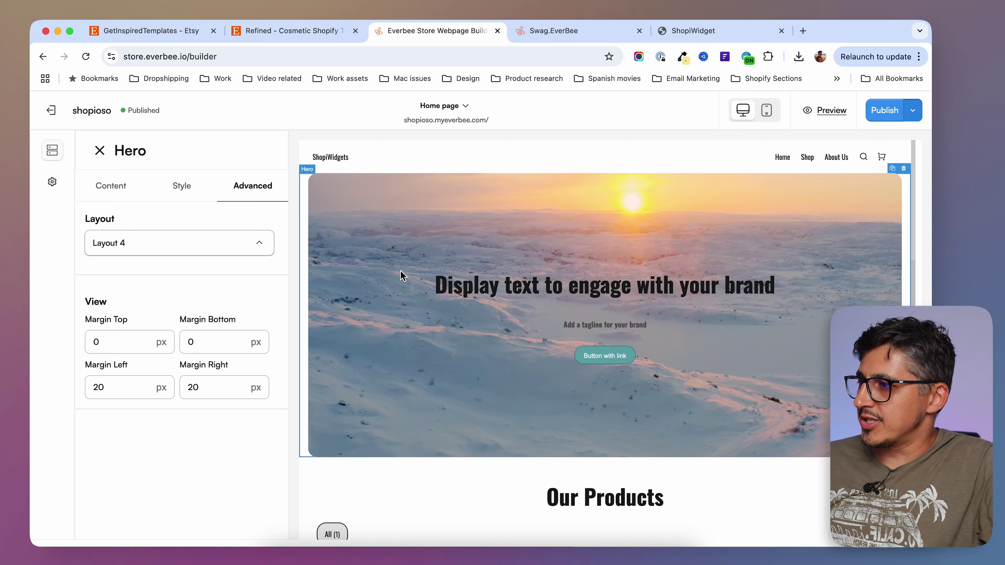
- Try Layout 5 for the Hero section, then return it to Layout 3 and reopen its content settings
left_click(192, 247)
scroll(146, 335, "down", 2)
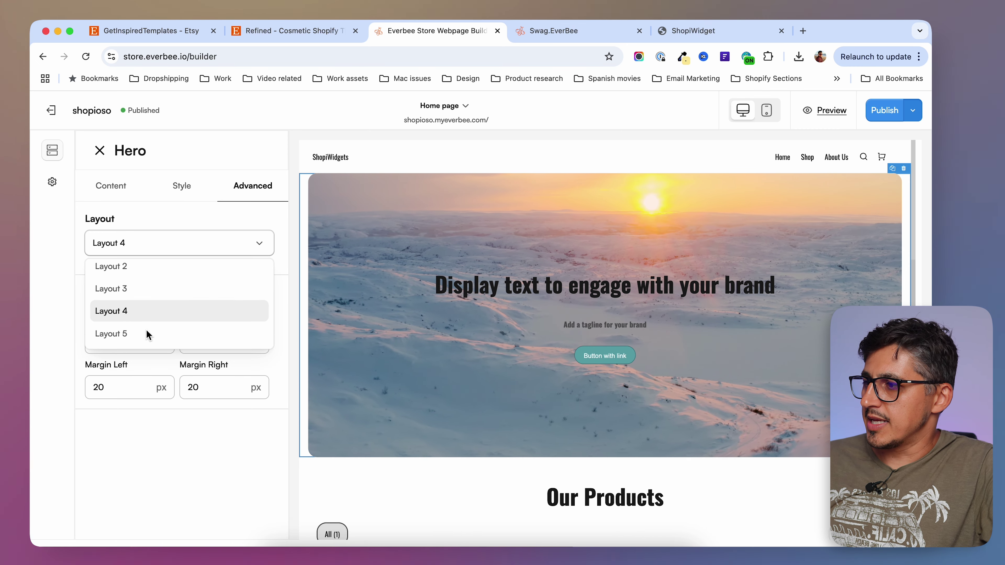
left_click(139, 337)
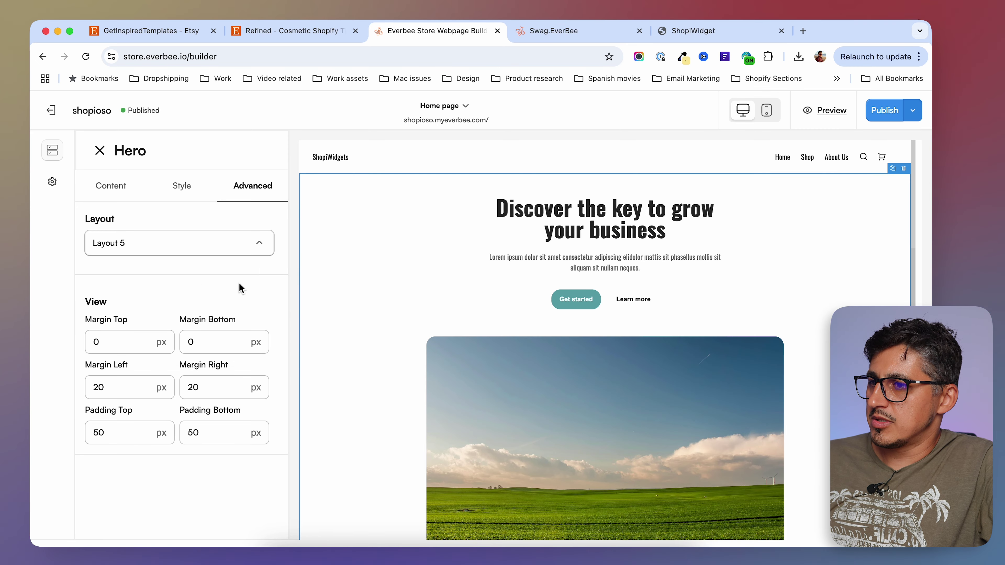
left_click(202, 248)
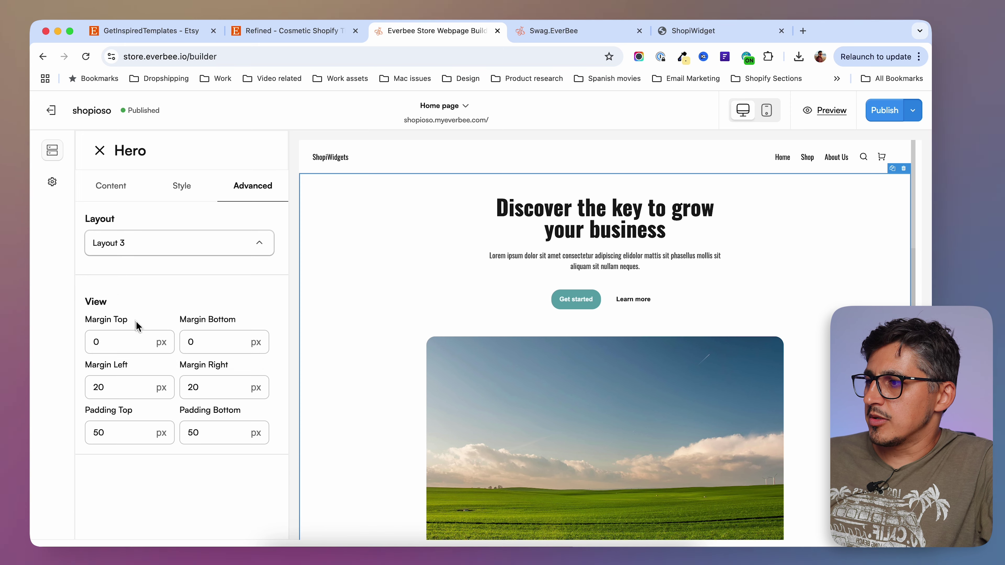
left_click(134, 323)
left_click(119, 193)
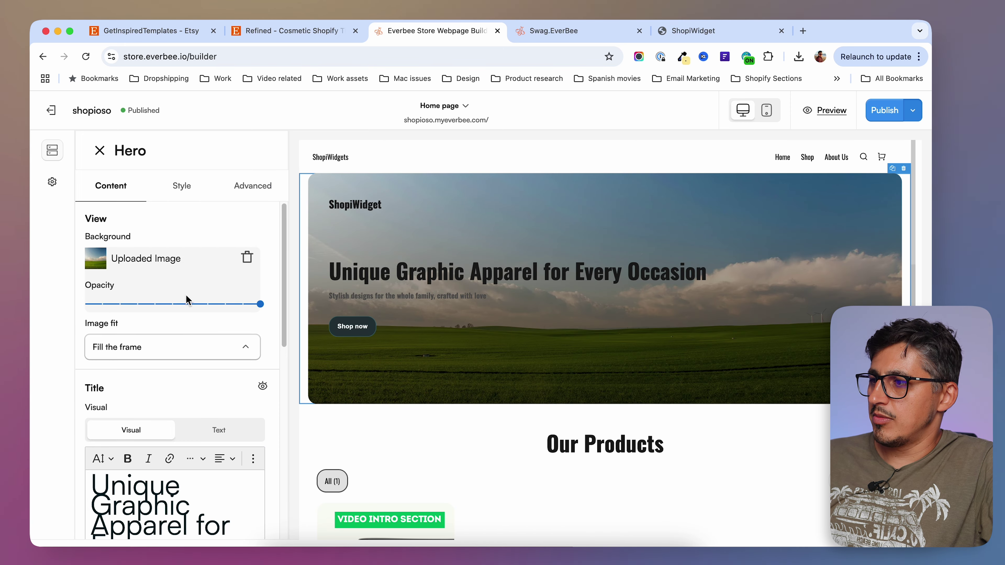
- Replace the Hero section's background image with the uploaded file HeroBanner.jpg
left_click(247, 258)
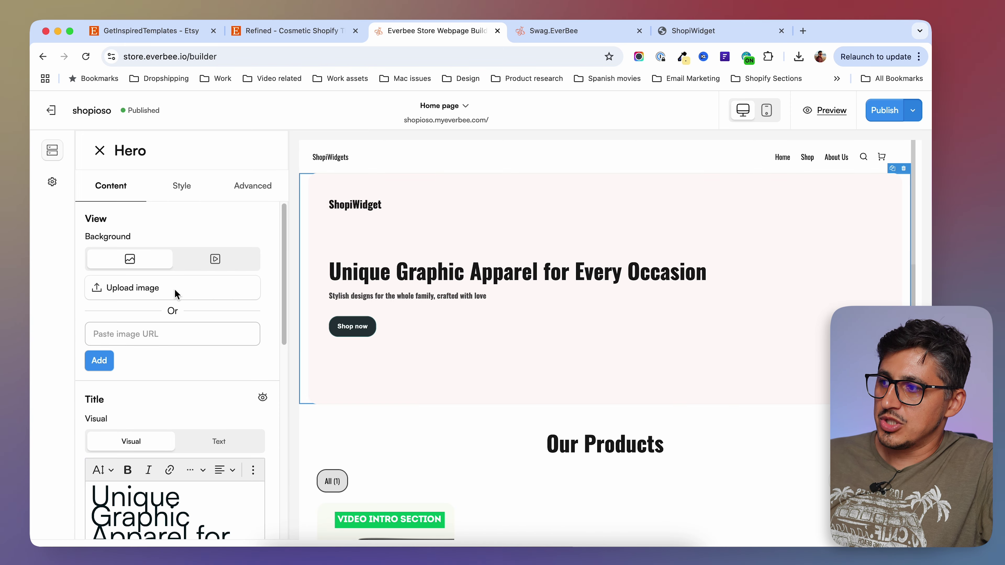
left_click(128, 292)
left_click(253, 145)
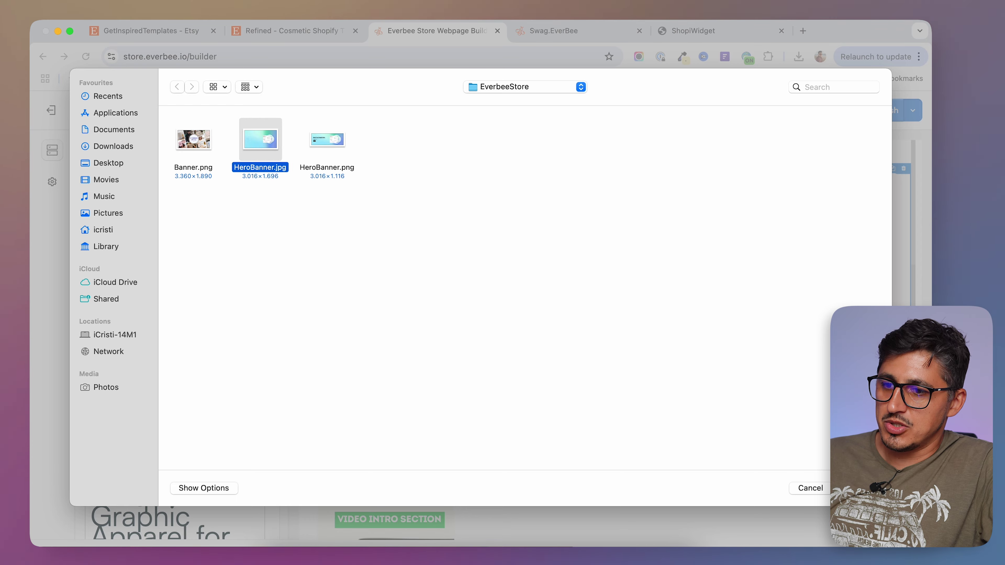
key("Return")
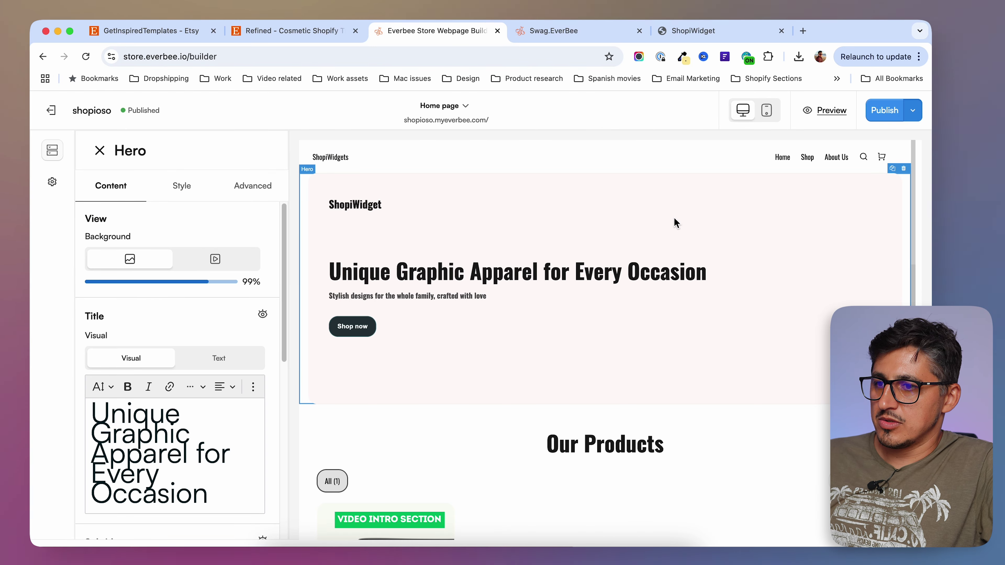
- Change the Hero section's title to "Boost Your Shopify Store"
scroll(175, 396, "down", 2)
left_click_drag(209, 460, 86, 374)
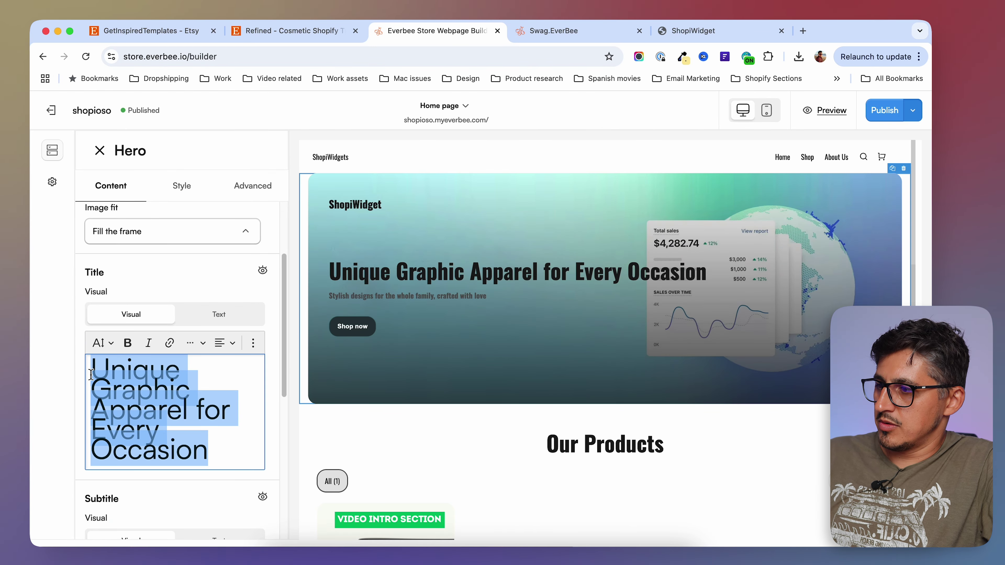
type("Boost Your Shopify Store")
- Replace the Hero subtitle with "Optimize store performance with our premium code snippets and expert services", copied from the notes app
scroll(228, 416, "down", 1)
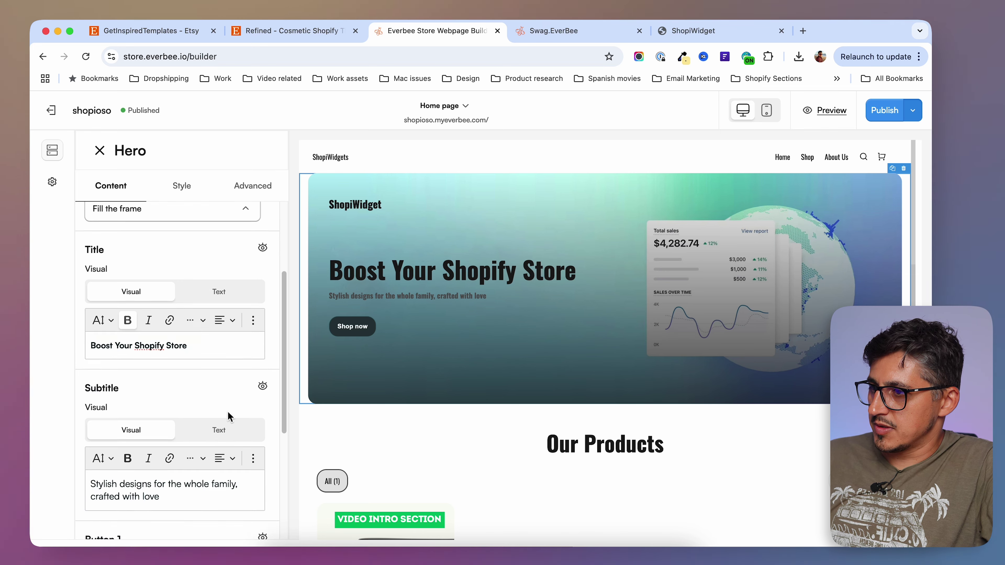
scroll(228, 416, "down", 1)
left_click(541, 556)
left_click_drag(590, 195, 880, 195)
key("super+c")
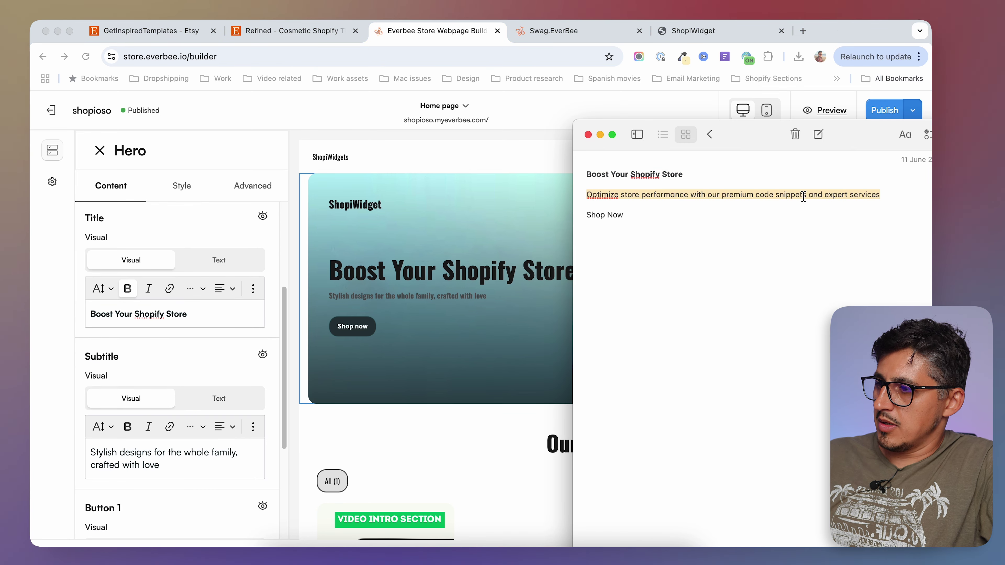
left_click(149, 454)
left_click_drag(174, 464, 68, 450)
key("super+v")
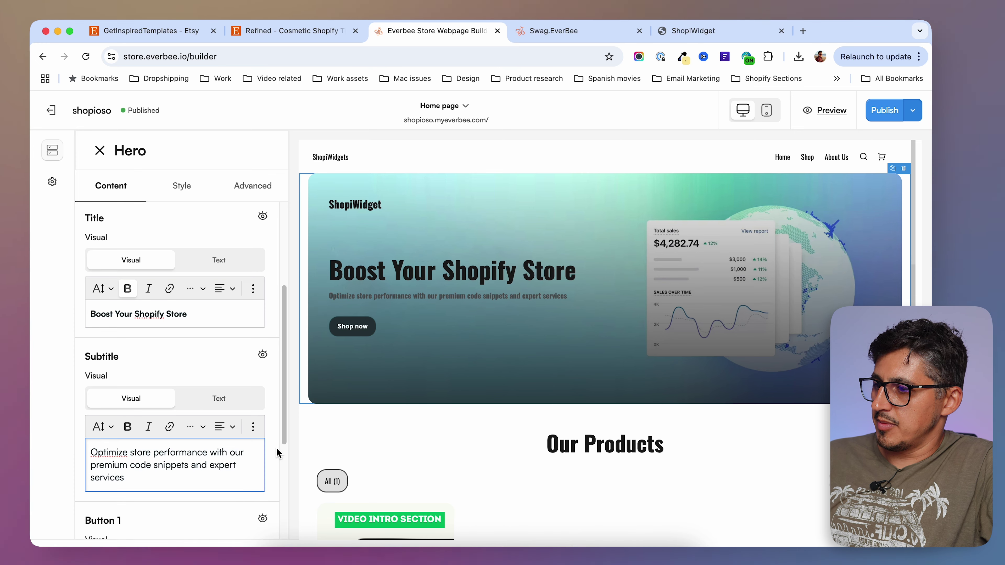
- Open the Hero section's style settings and set its height to 530 px
scroll(279, 454, "down", 5)
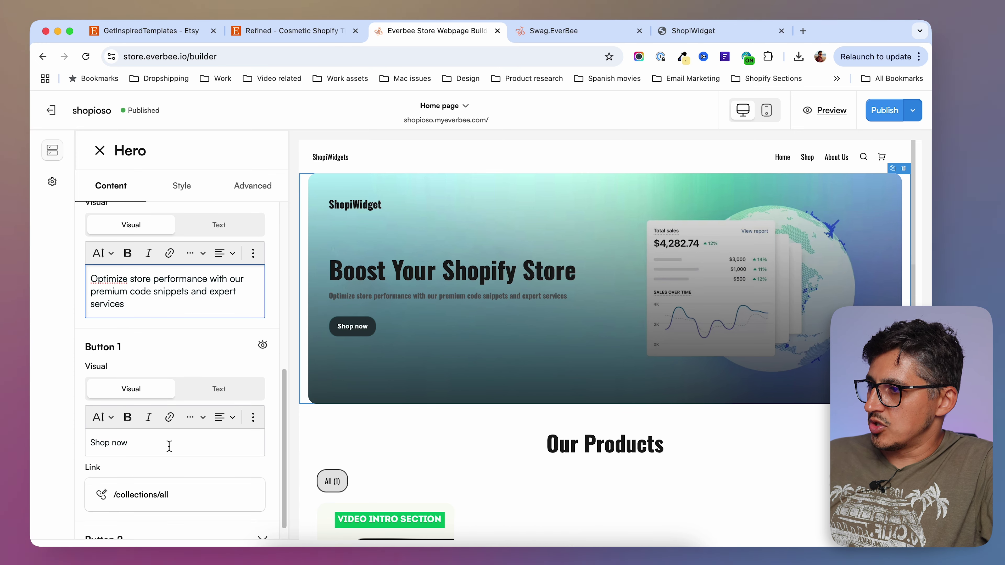
left_click(181, 186)
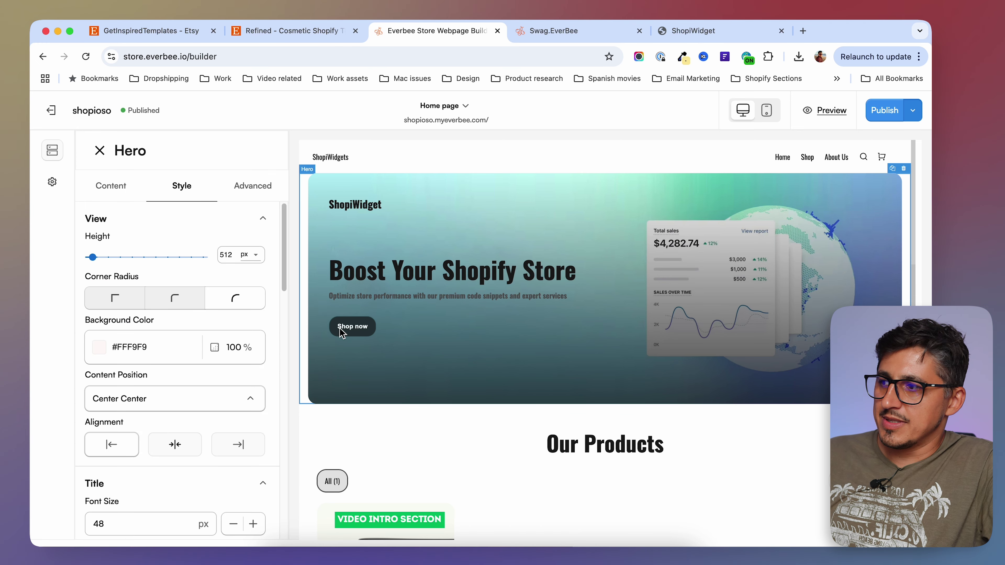
left_click_drag(93, 257, 97, 258)
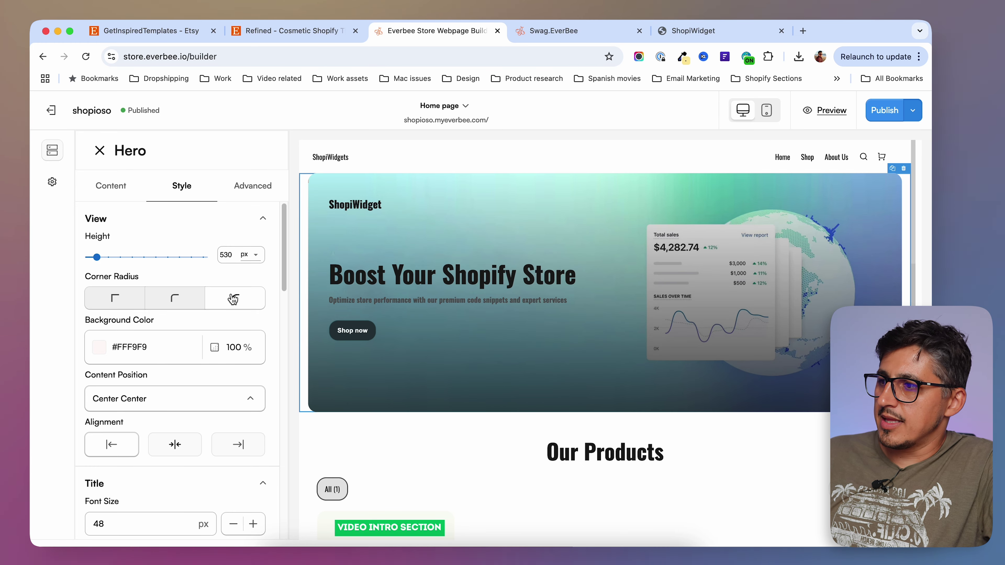
- Try black and white for the Hero subtitle's font color, then set it to black (#000000)
scroll(209, 416, "down", 7)
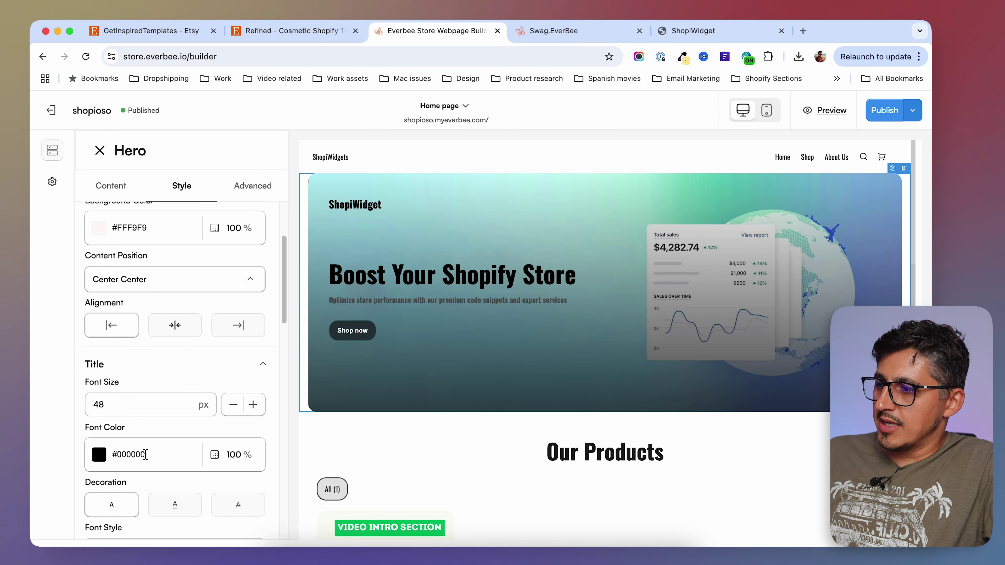
scroll(208, 416, "down", 7)
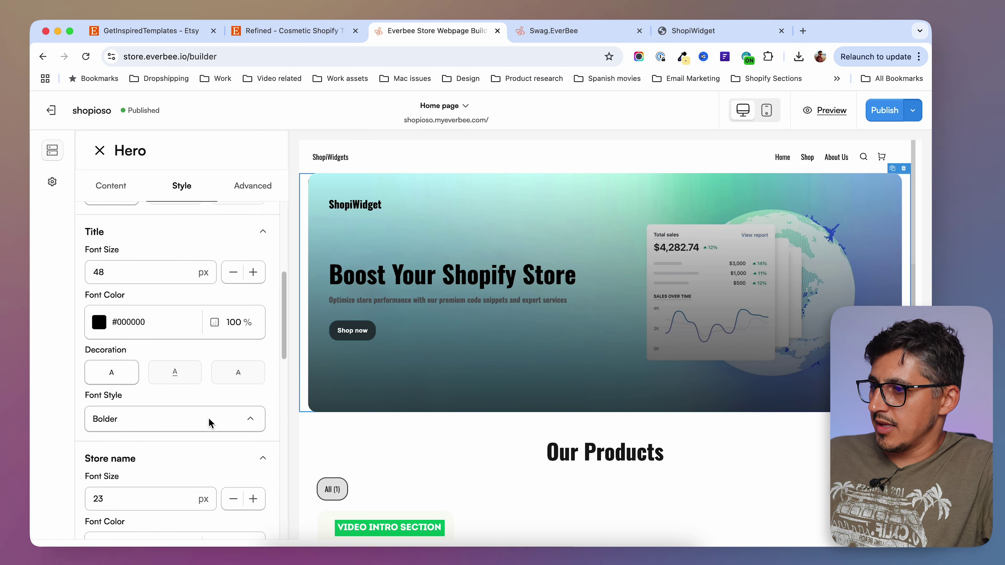
scroll(209, 420, "down", 7)
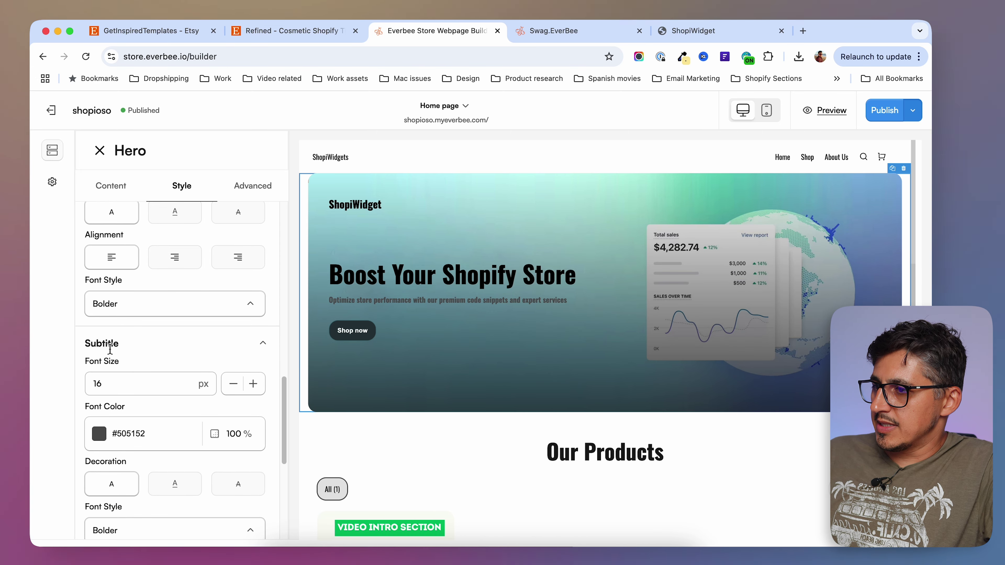
left_click(100, 434)
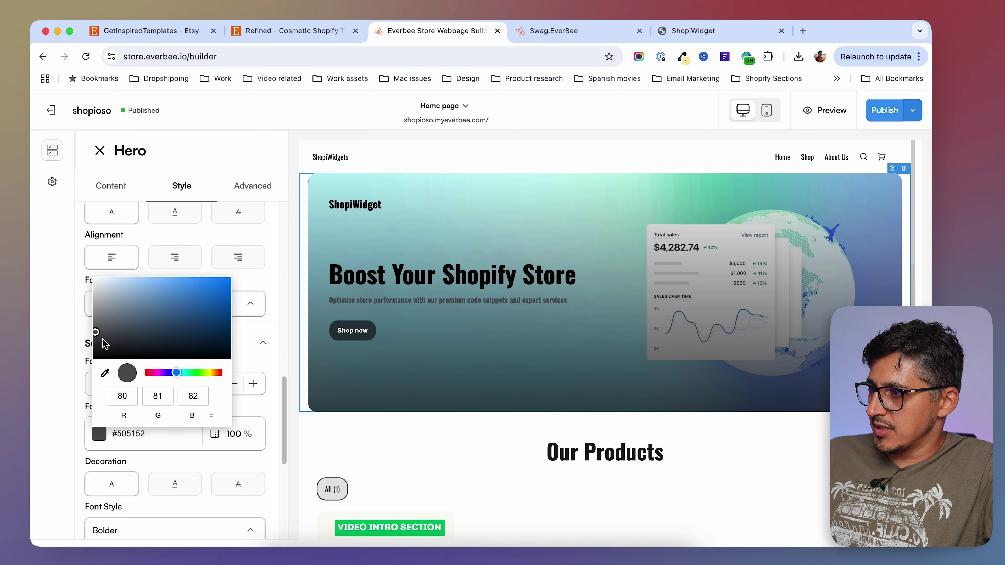
left_click_drag(105, 344, 79, 379)
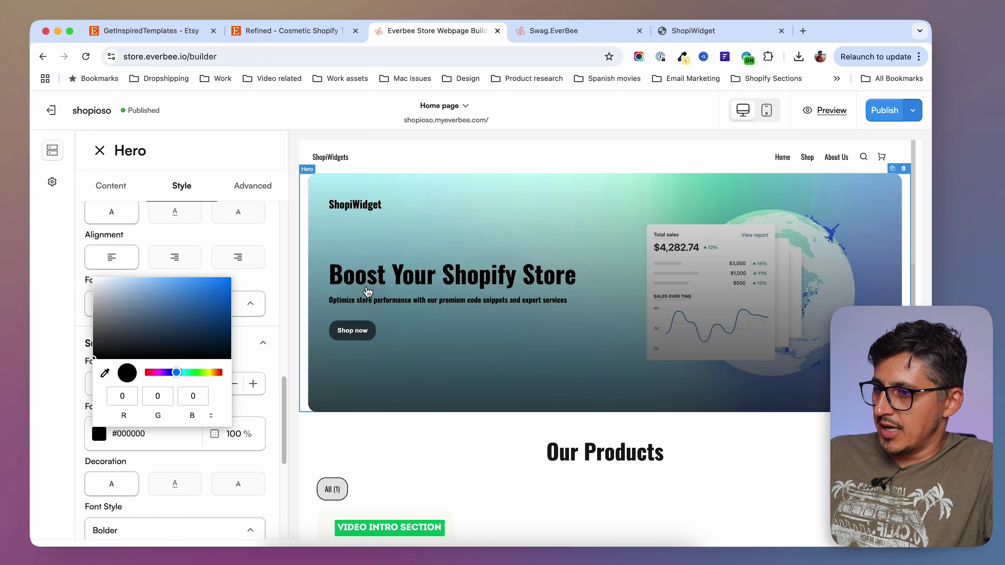
left_click_drag(123, 351, 83, 272)
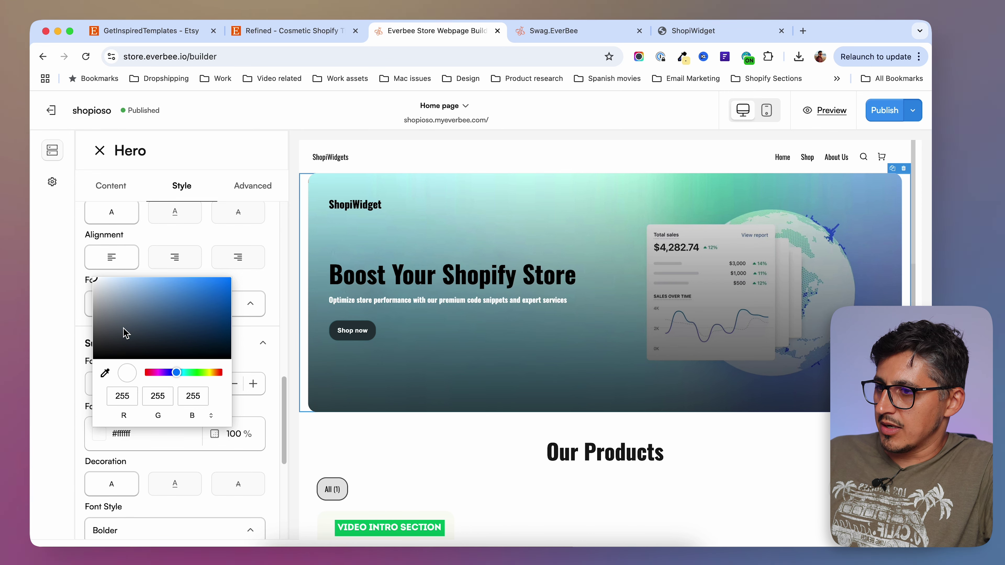
left_click_drag(111, 343, 61, 362)
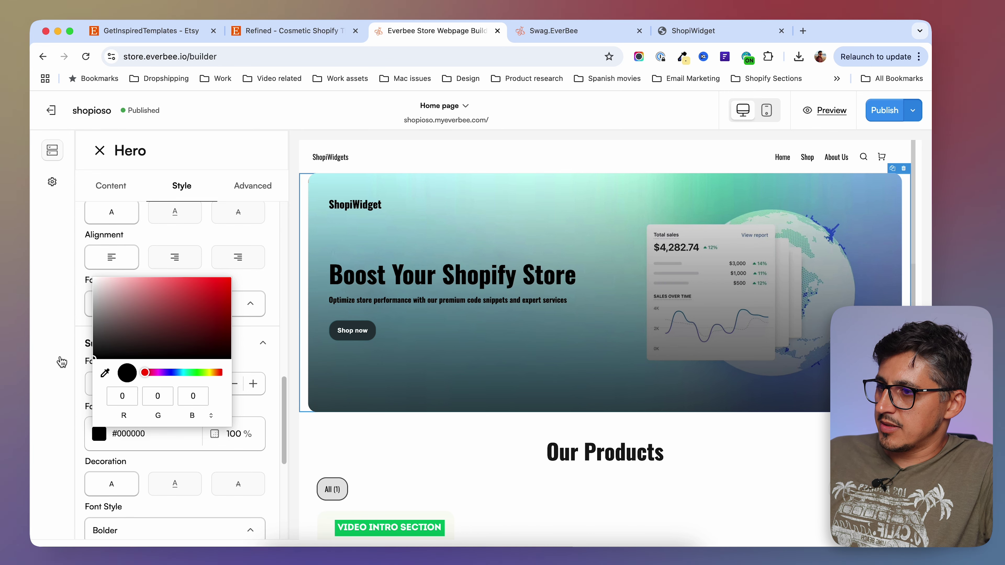
left_click(273, 285)
scroll(272, 285, "down", 5)
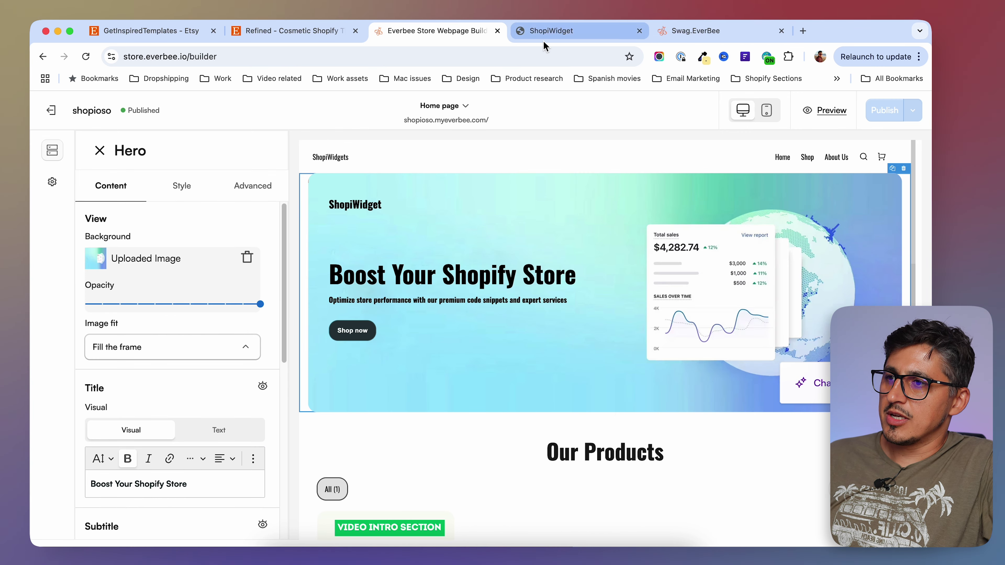
- View the updated Hero section on the live store site, then return to the builder and close the Hero settings
left_click(558, 31)
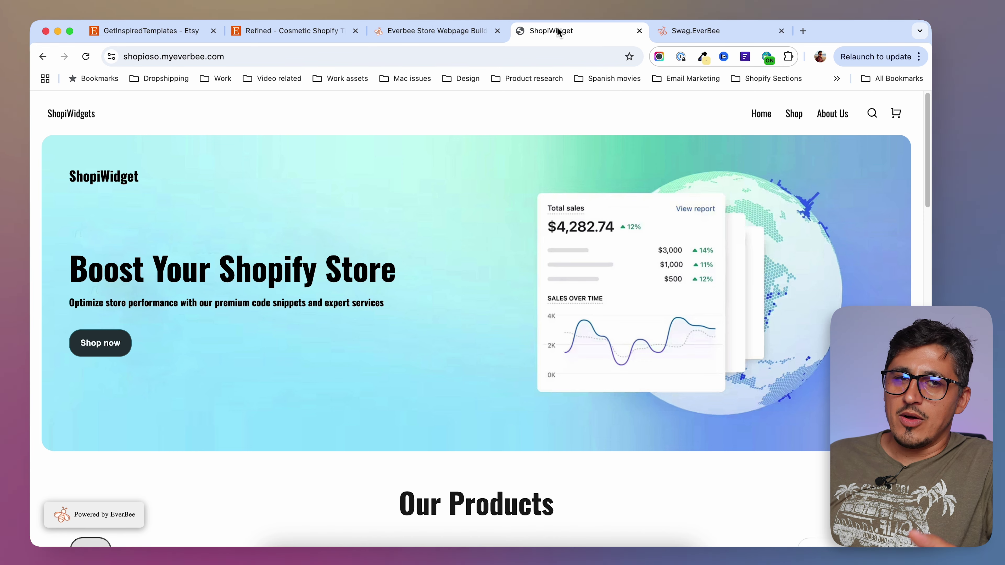
left_click(412, 39)
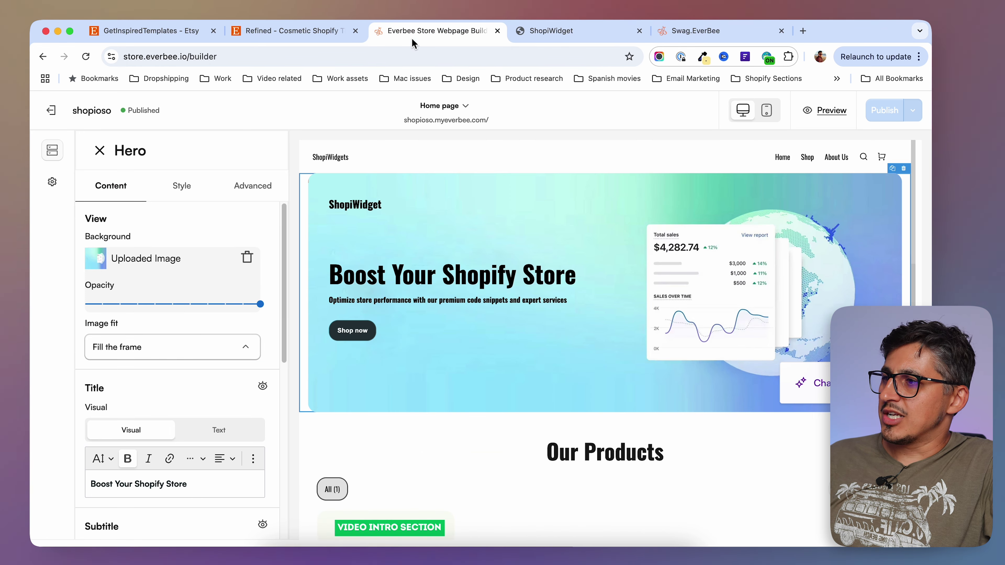
left_click(99, 151)
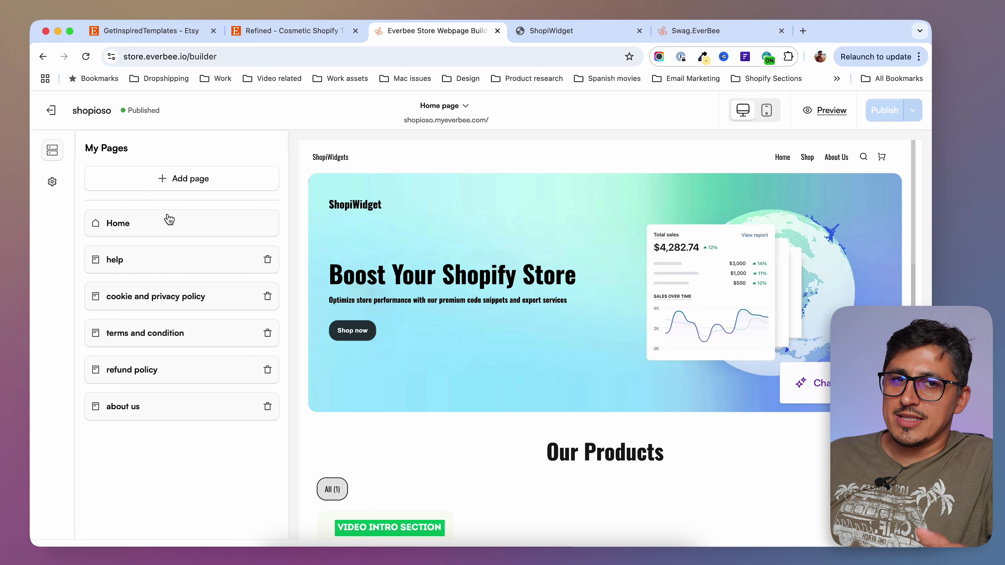
- Look through the home page below the Hero and view the content settings of the Image With Text section
scroll(502, 433, "down", 7)
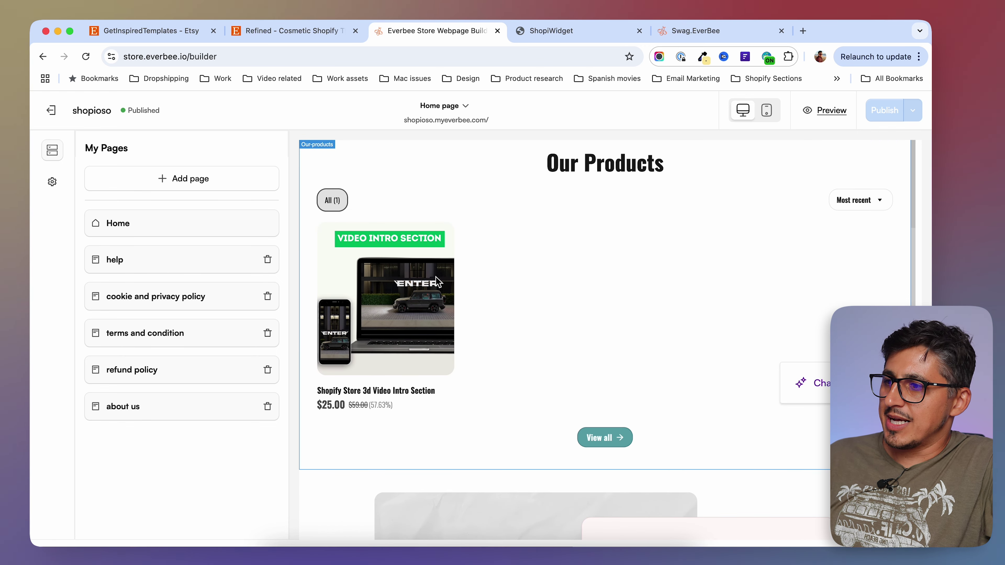
scroll(437, 282, "down", 4)
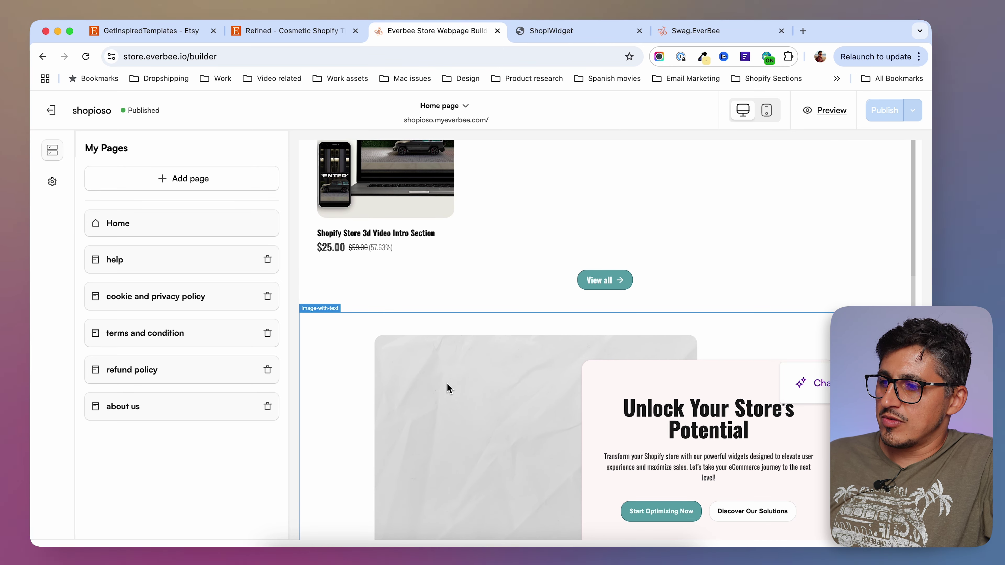
left_click(431, 383)
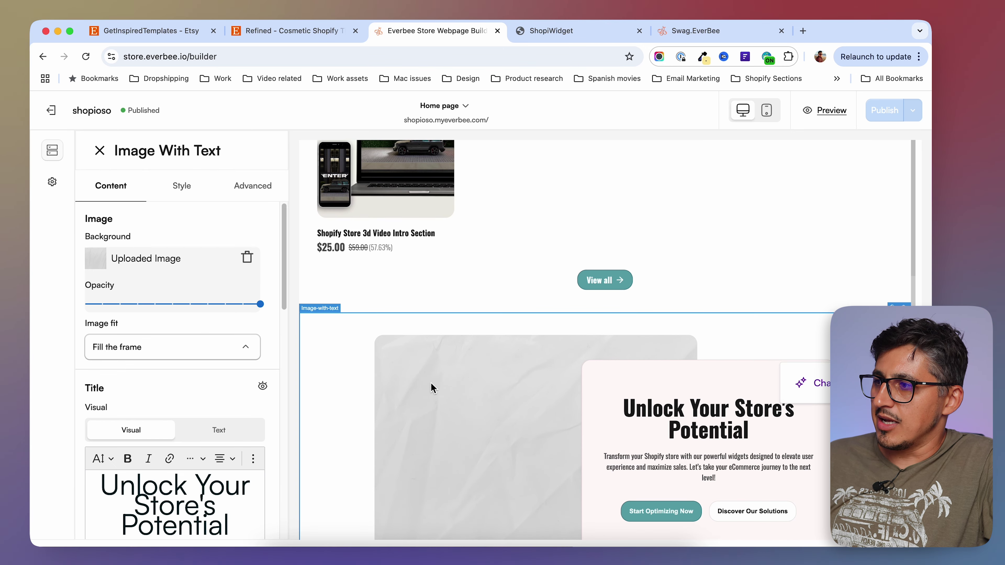
scroll(190, 456, "down", 5)
scroll(190, 456, "up", 5)
scroll(614, 381, "down", 2)
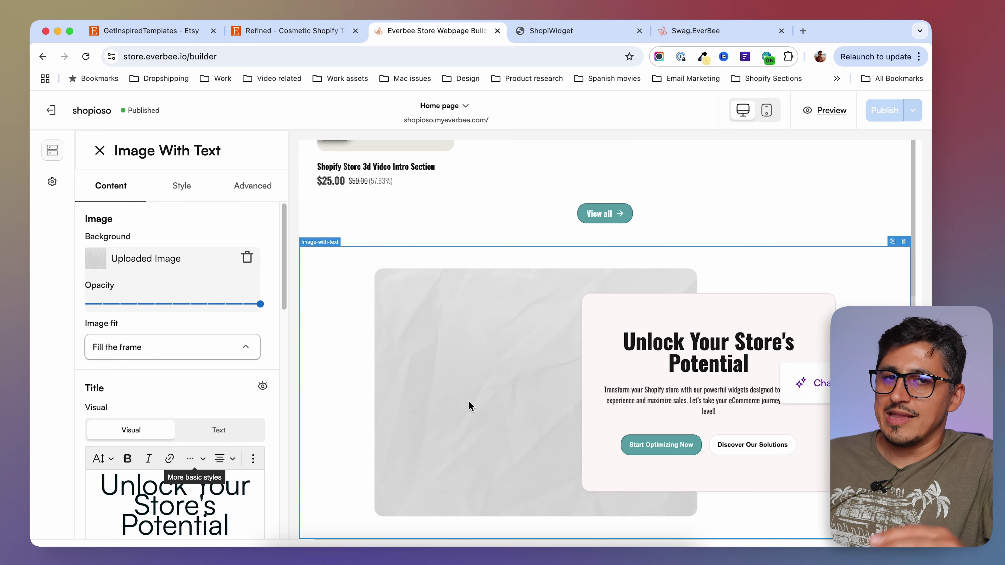
- Look further down the live store's home page, then return to the website builder
left_click(593, 32)
scroll(374, 345, "down", 2)
key("ctrl+shift+Tab")
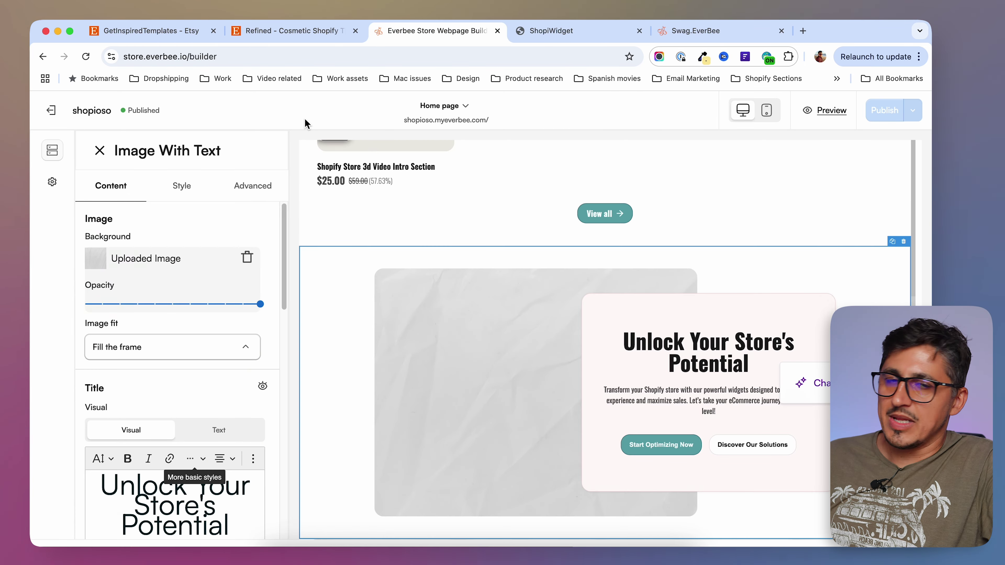
- Exit the website builder and view the store's list of uploaded content files
left_click(51, 113)
left_click(85, 321)
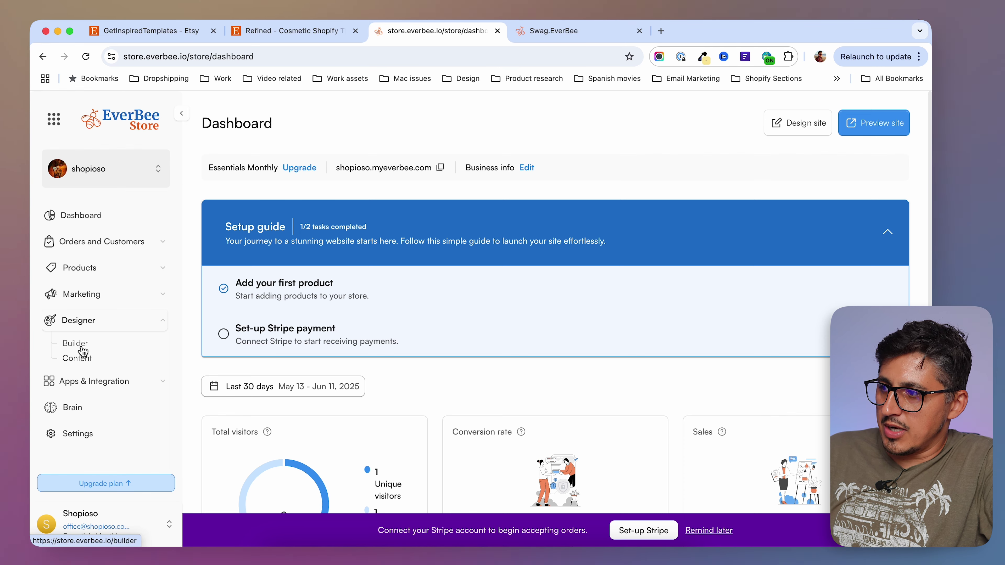
left_click(82, 361)
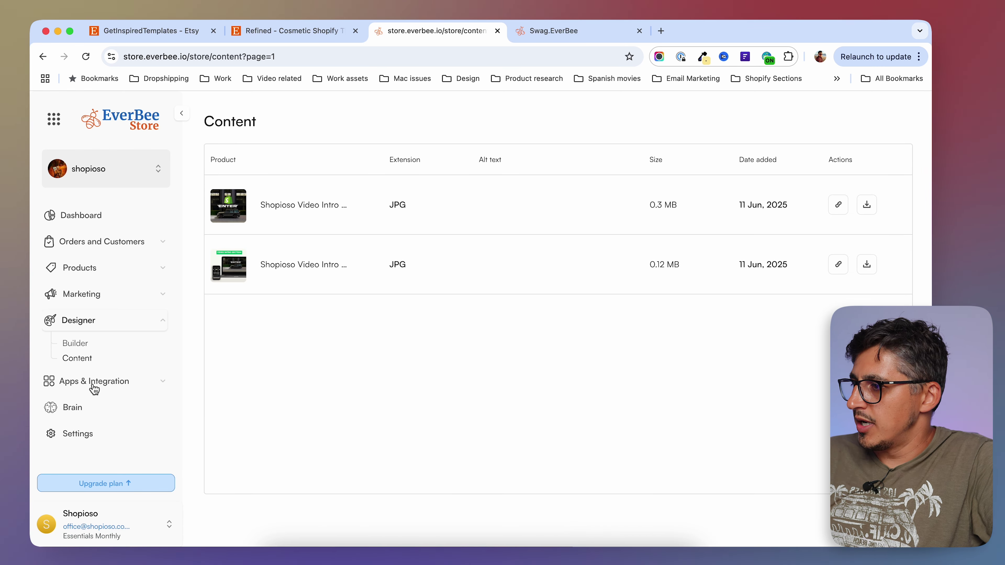
- View all apps available for the store under Apps & Integration
left_click(62, 382)
left_click(81, 383)
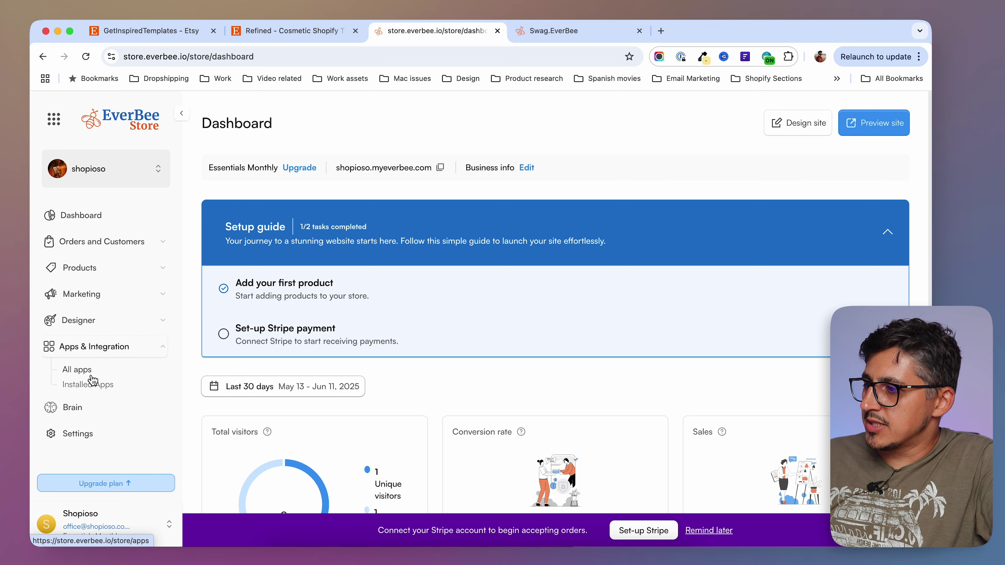
left_click(77, 371)
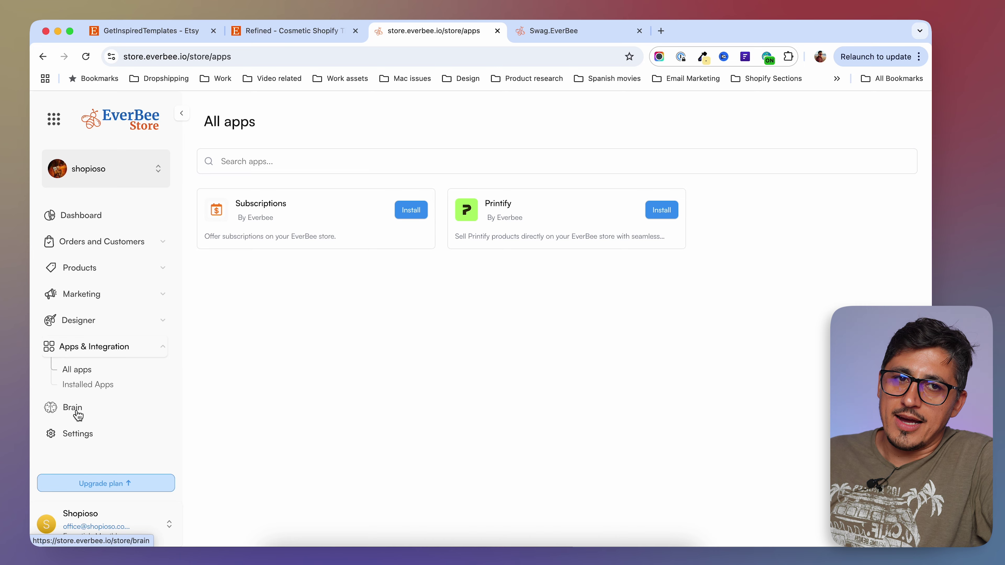
- View the EverBee Brain data sources and bring up the Chat with Brain assistant
left_click(76, 409)
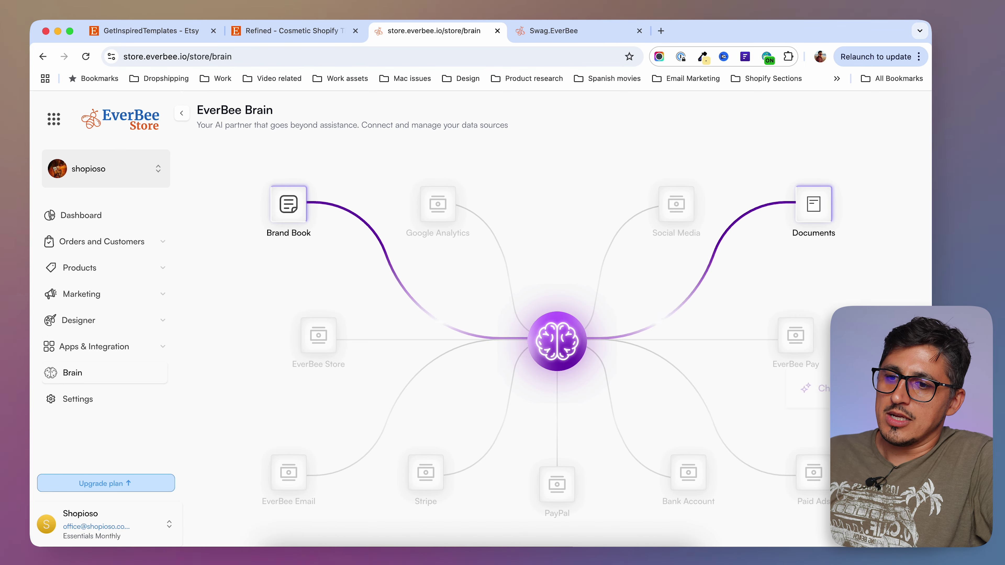
left_click(806, 383)
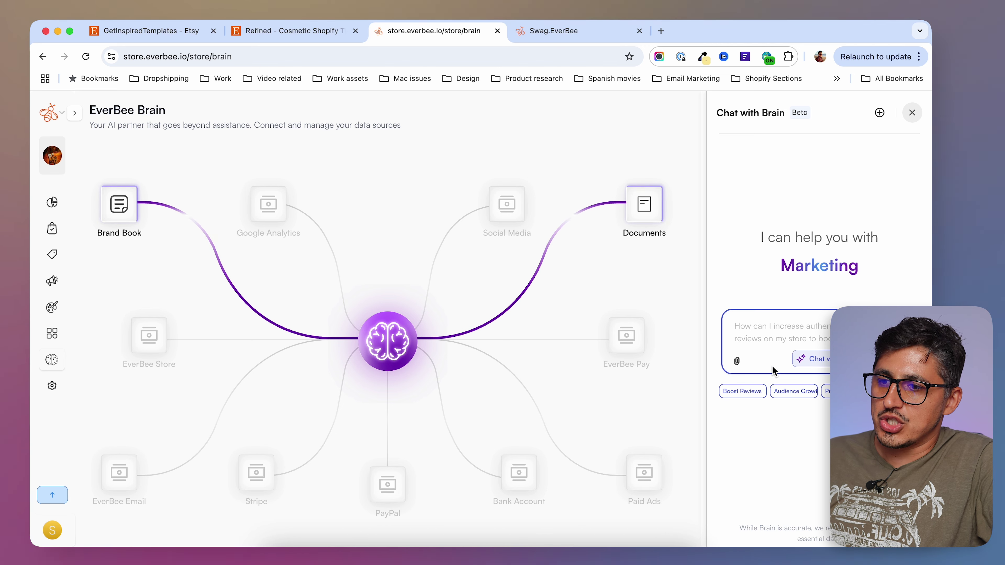
- View the general site settings and the monthly pricing of the upgrade plans
left_click(55, 386)
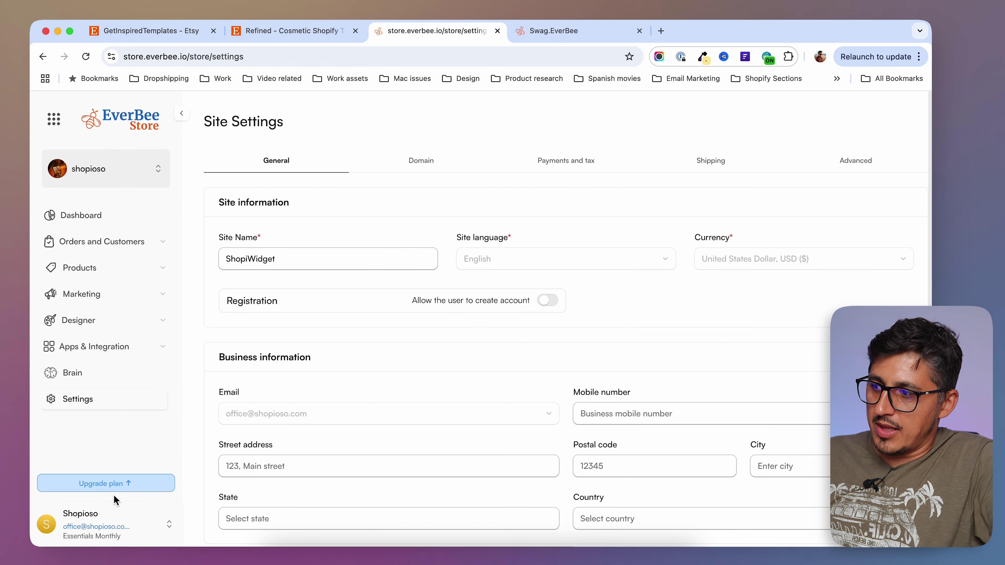
left_click(126, 491)
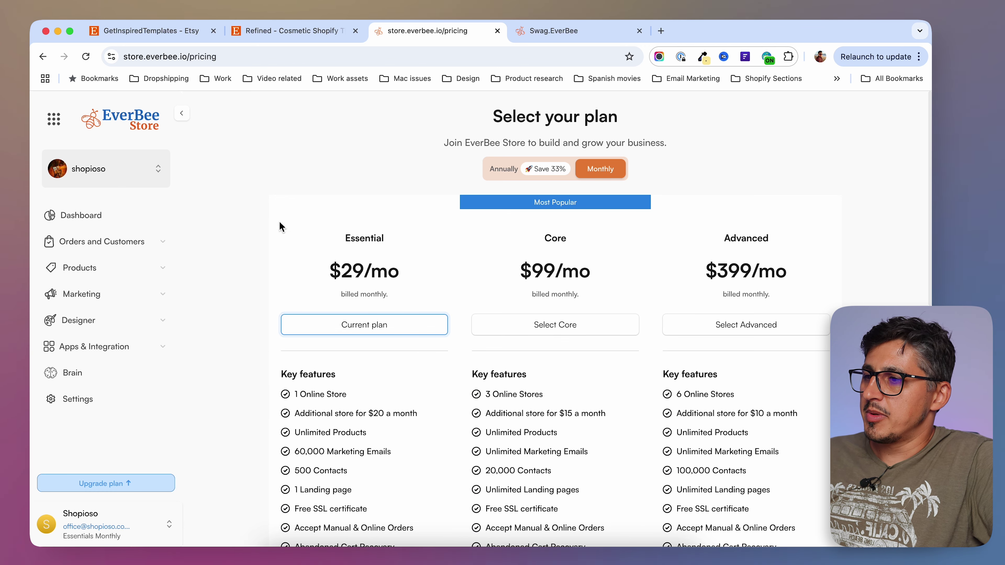
- View the Etsy listing for the Refined cosmetic theme, then look through the EverBee Swag example store's home page and products
left_click(315, 34)
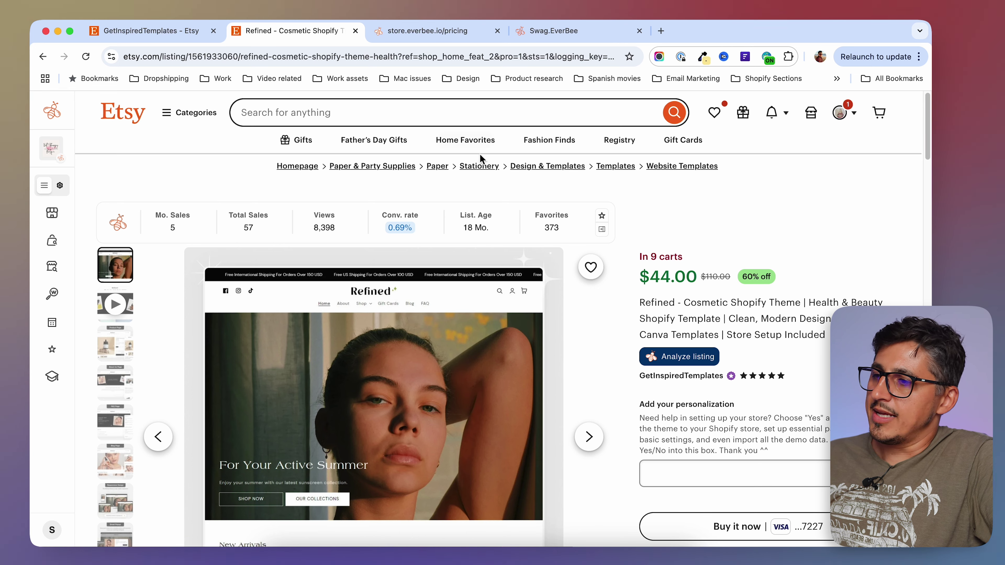
left_click(554, 36)
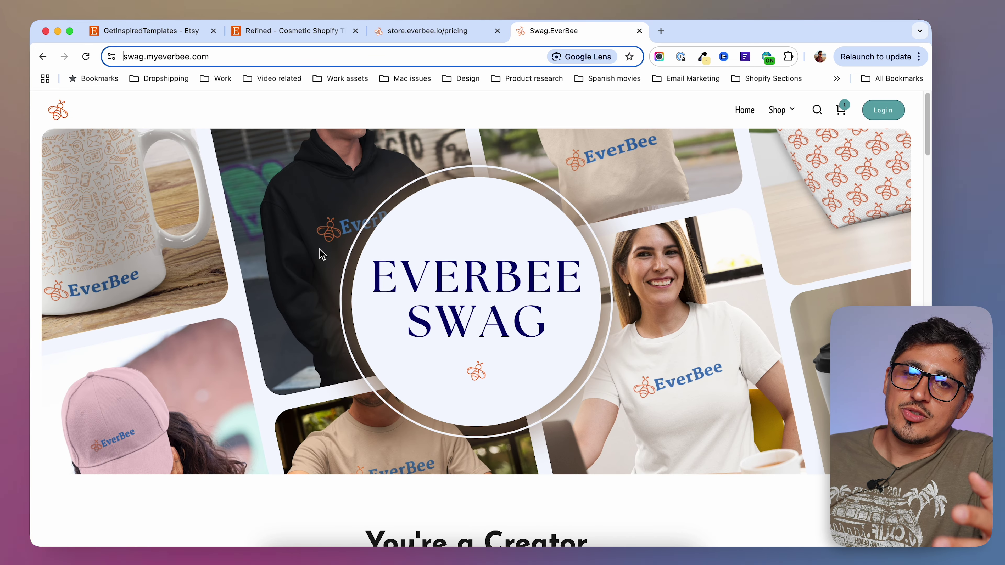
scroll(322, 253, "down", 8)
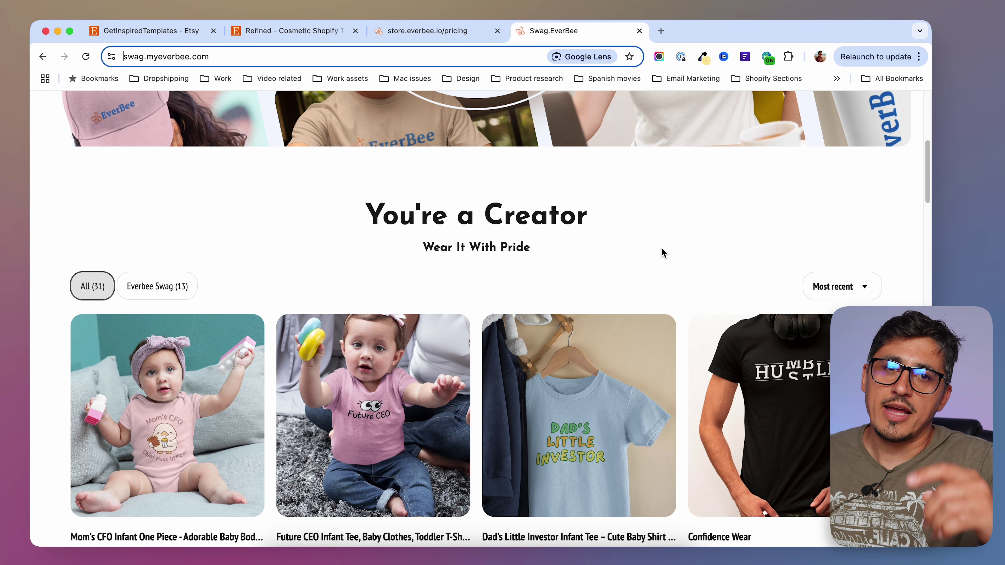
scroll(663, 253, "down", 1)
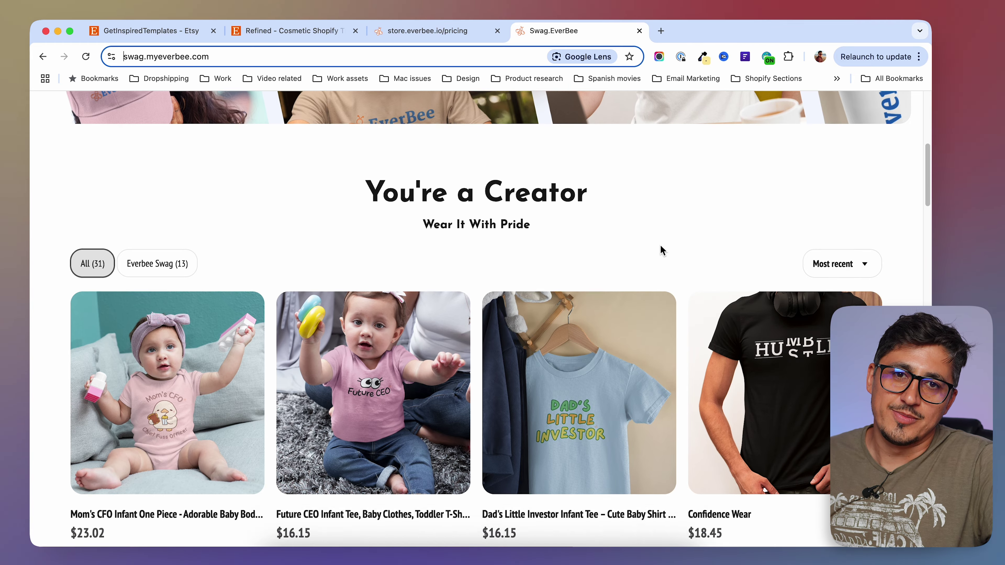